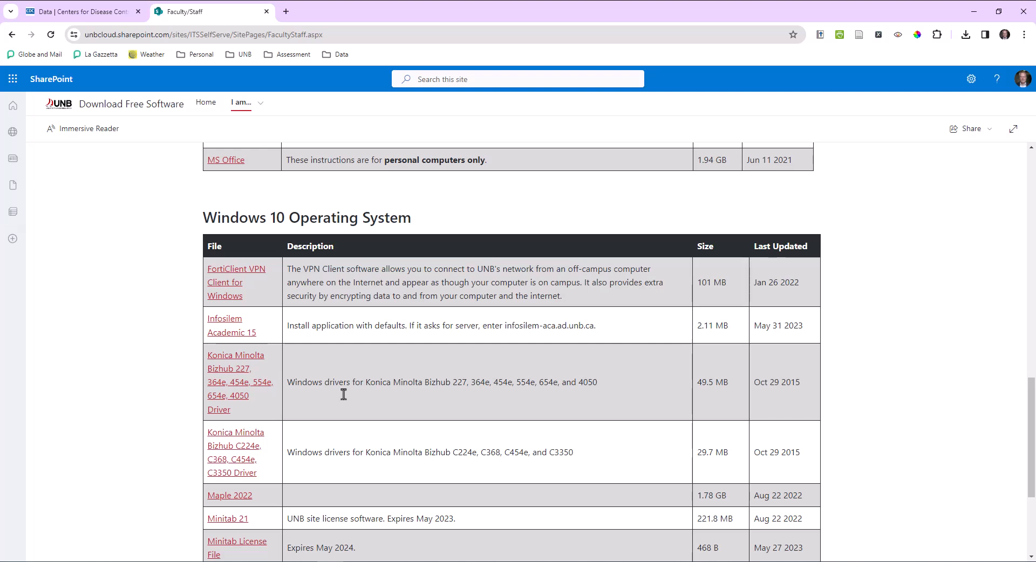
Switch from the software download page to Excel and create a blank workbook
{"action": "scroll", "coordinate": [344, 394], "scroll_direction": "down", "scroll_amount": 3}
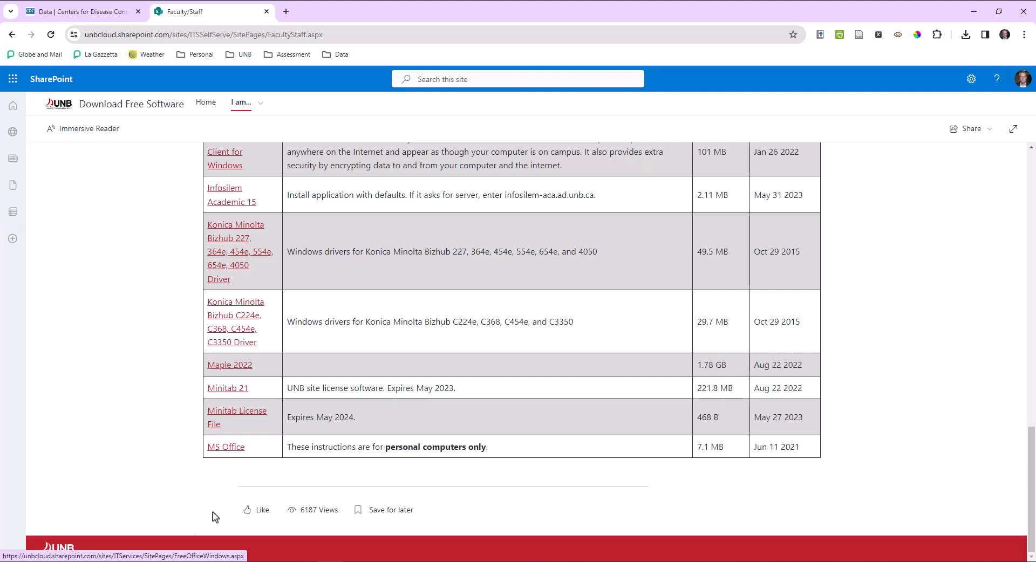
{"action": "left_click", "coordinate": [145, 561]}
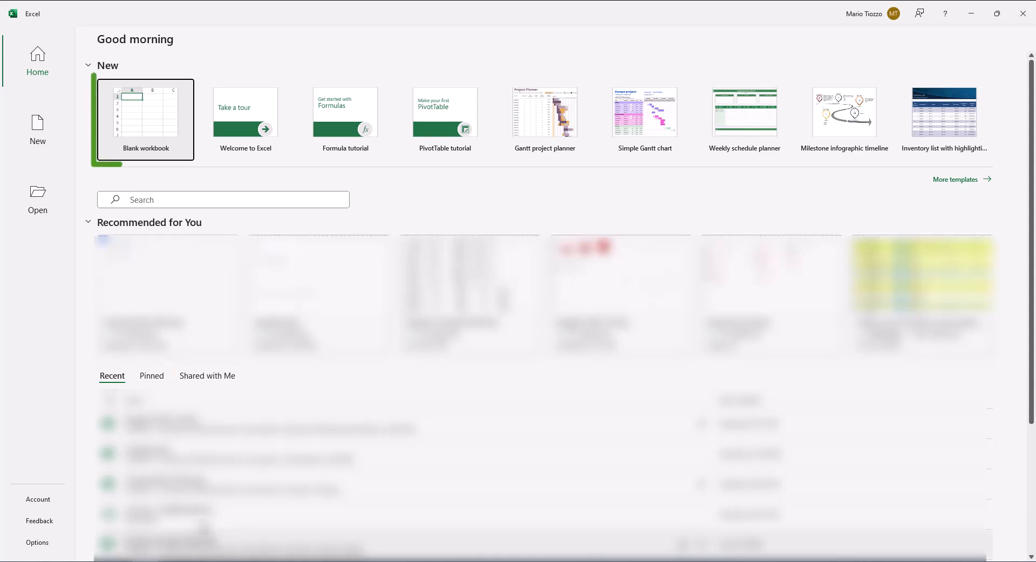
{"action": "left_click", "coordinate": [165, 147]}
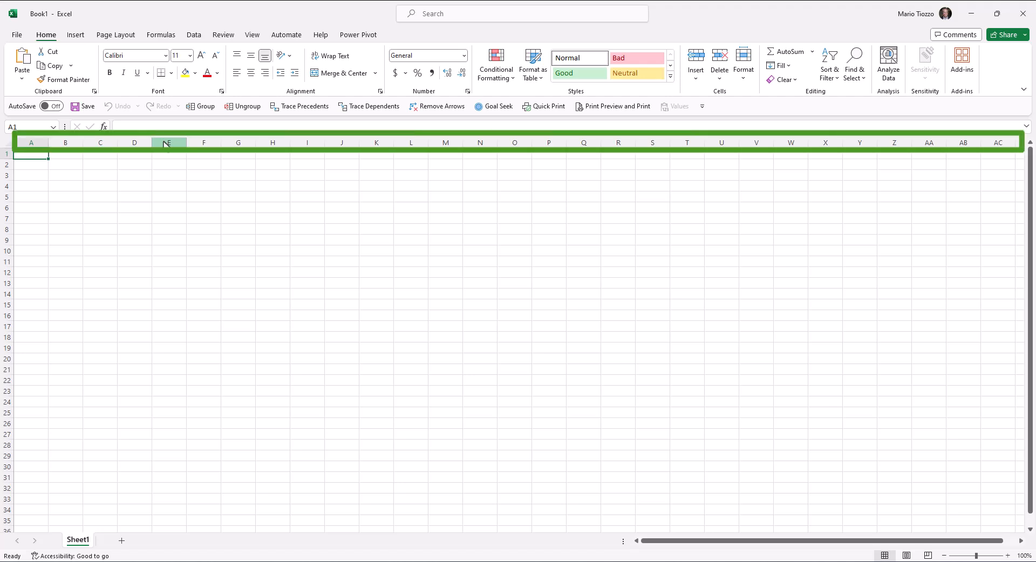
Select the entire columns E to H, and select the entire rows 8 to 12
{"action": "left_click", "coordinate": [166, 144]}
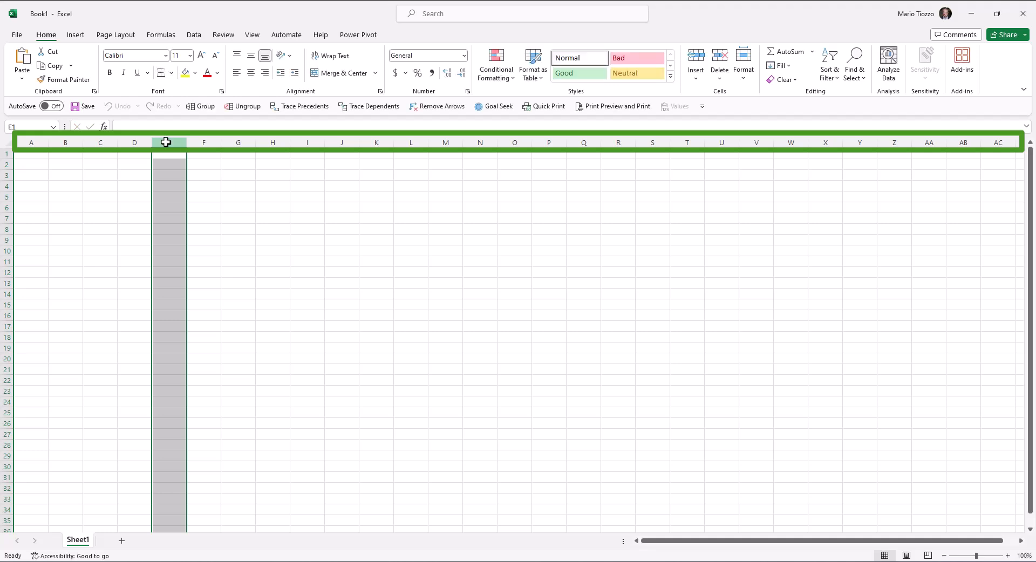
{"action": "left_click_drag", "start_coordinate": [167, 139], "coordinate": [260, 148]}
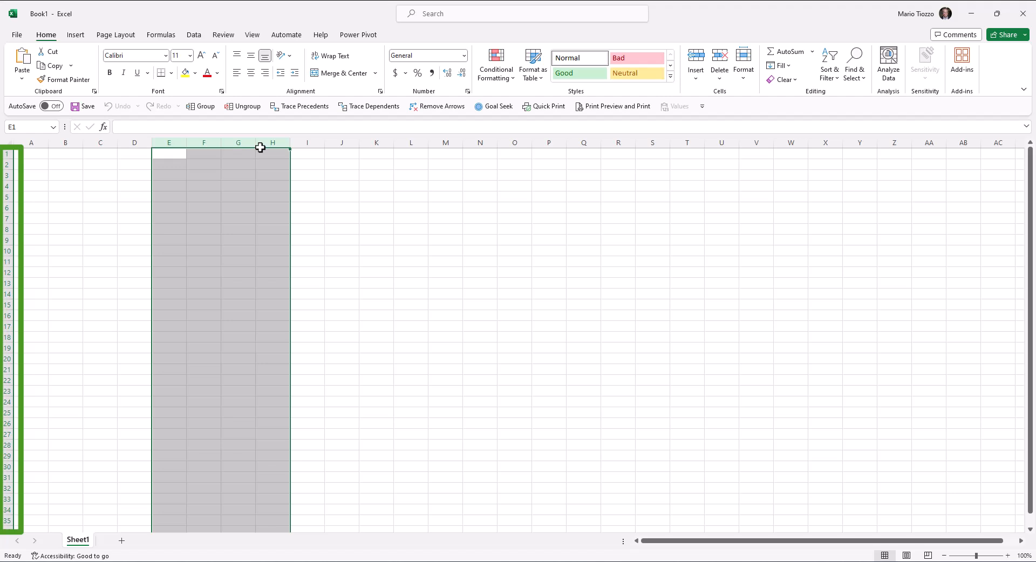
{"action": "left_click", "coordinate": [5, 230]}
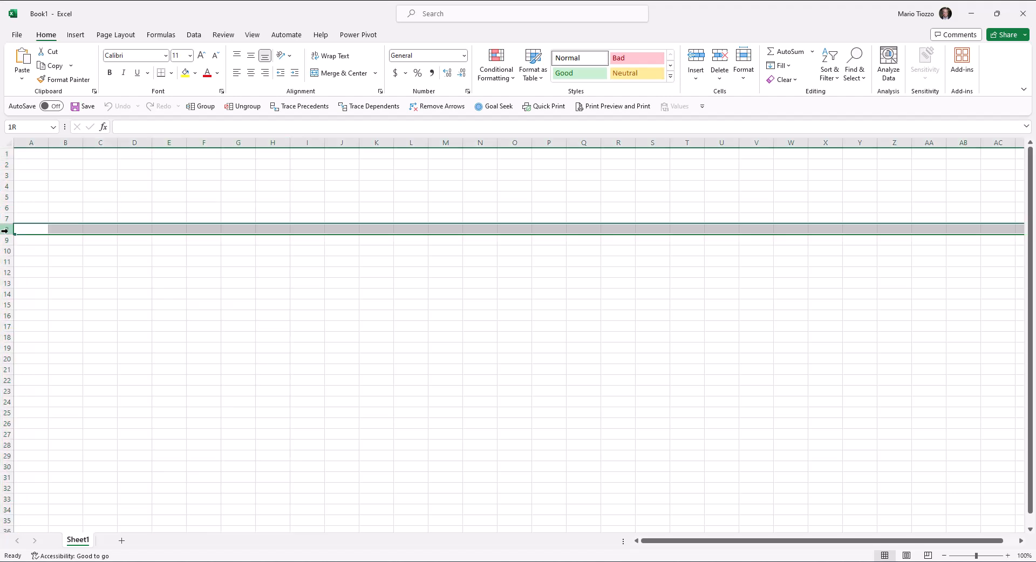
{"action": "left_click_drag", "start_coordinate": [5, 230], "coordinate": [11, 270]}
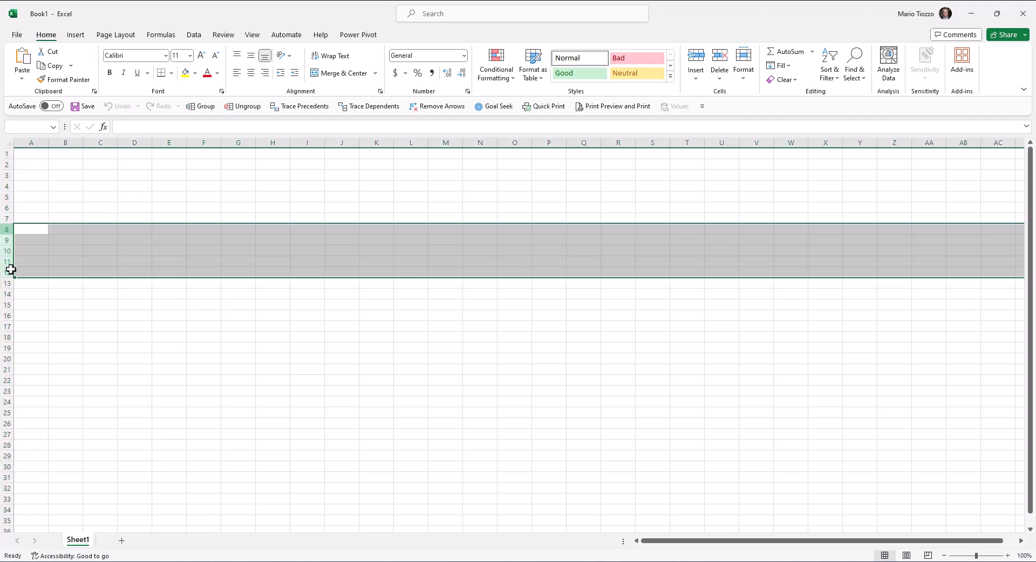
Select cell A1, and select the vertical range C5:C14
{"action": "left_click", "coordinate": [30, 154]}
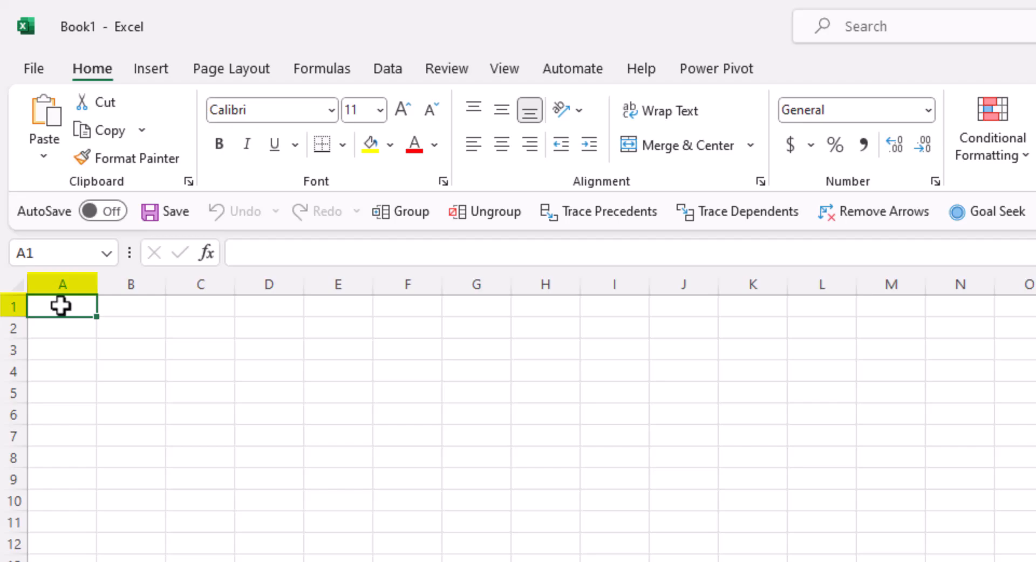
{"action": "left_click_drag", "start_coordinate": [200, 393], "coordinate": [197, 561]}
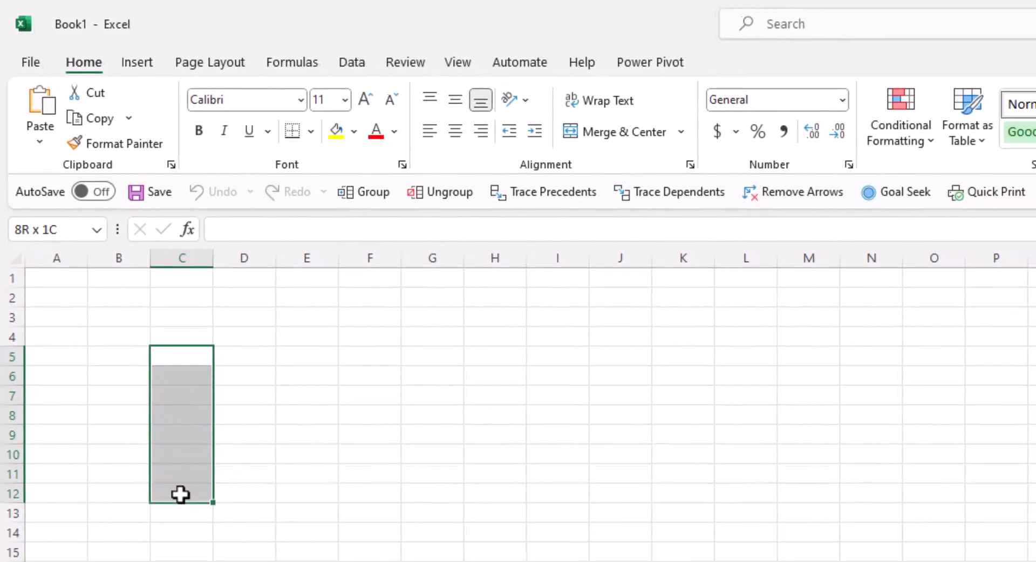
{"action": "left_click_drag", "start_coordinate": [165, 482], "coordinate": [167, 495]}
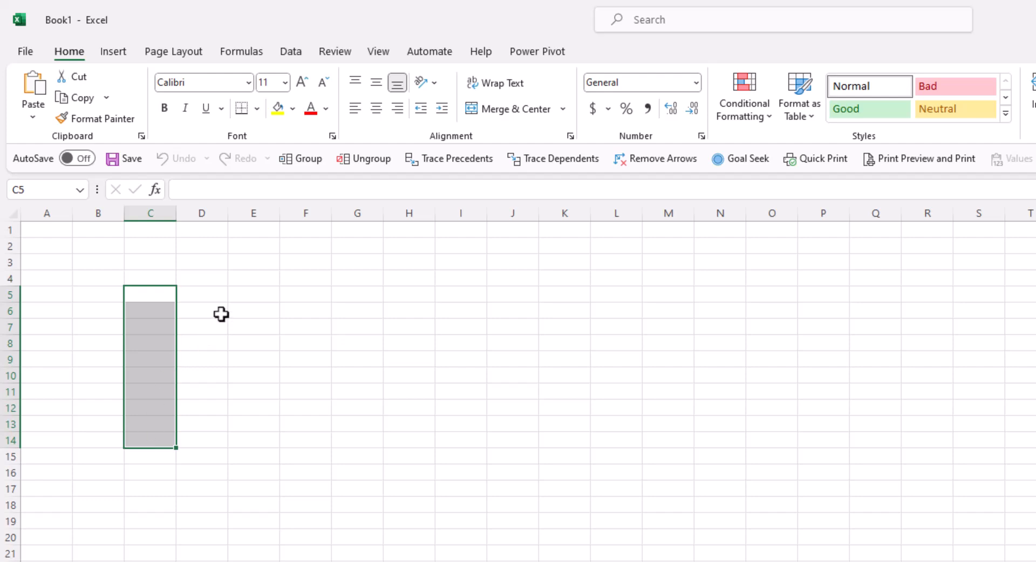
Select the single-row range C5:G5, and extend the selection from C5 to the block C5:H14
{"action": "left_click", "coordinate": [159, 292]}
{"action": "left_click_drag", "start_coordinate": [159, 291], "coordinate": [359, 294]}
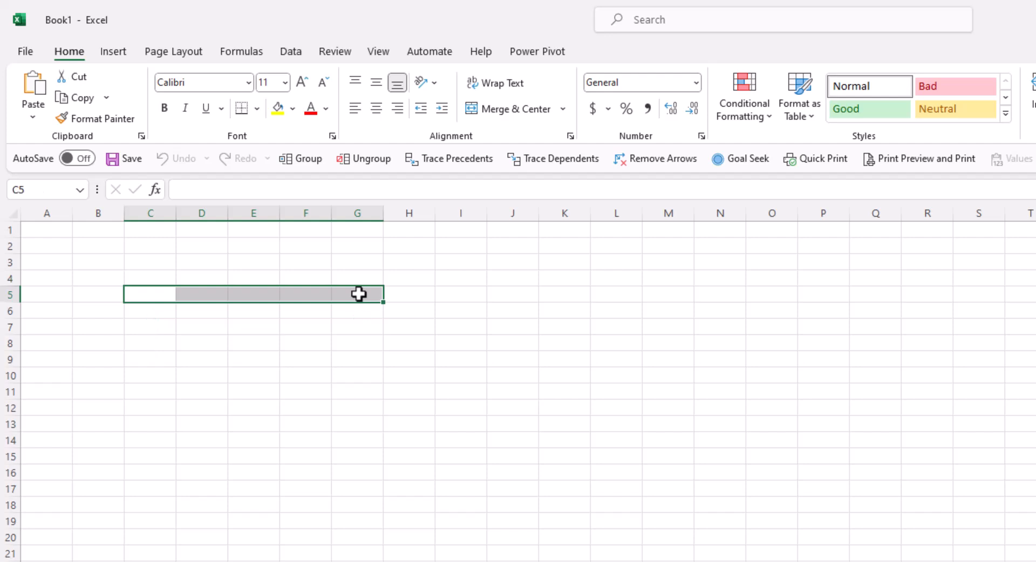
{"action": "mouse_move", "coordinate": [138, 296]}
{"action": "left_mouse_down"}
{"action": "mouse_move", "coordinate": [220, 310]}
{"action": "mouse_move", "coordinate": [343, 385]}
{"action": "mouse_move", "coordinate": [402, 437]}
{"action": "left_mouse_up"}
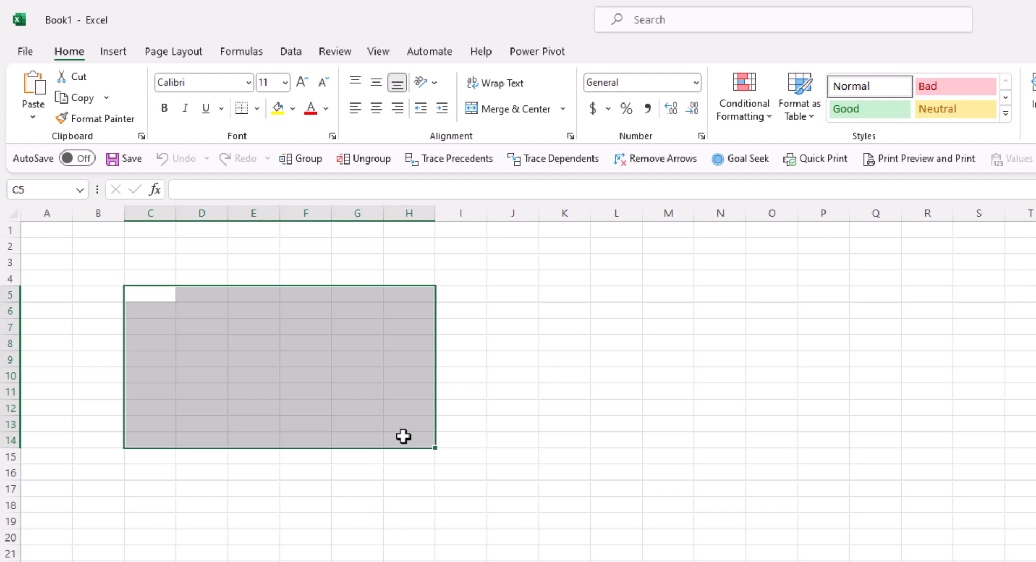
{"action": "left_click", "coordinate": [124, 53]}
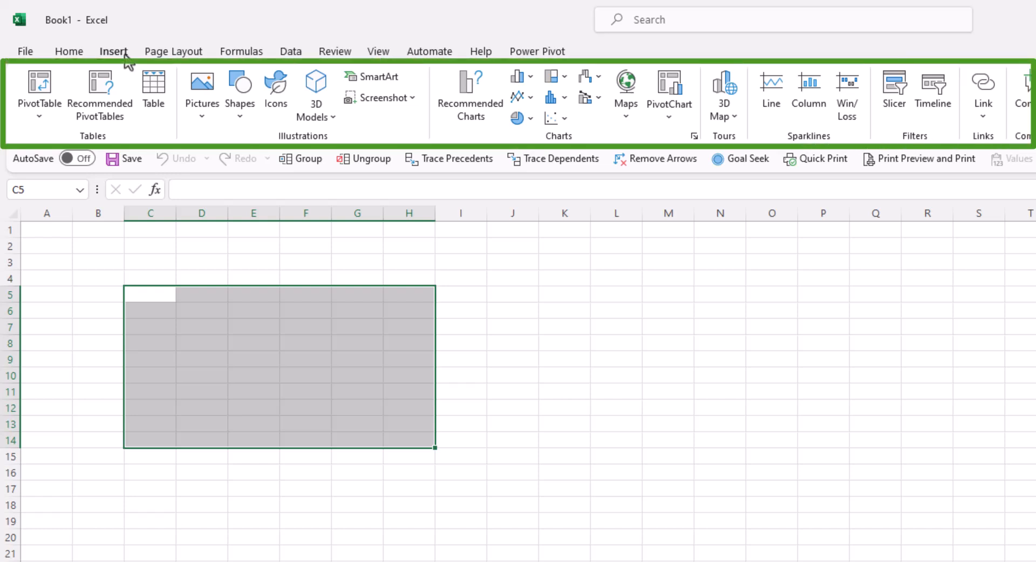
{"action": "left_click", "coordinate": [179, 54]}
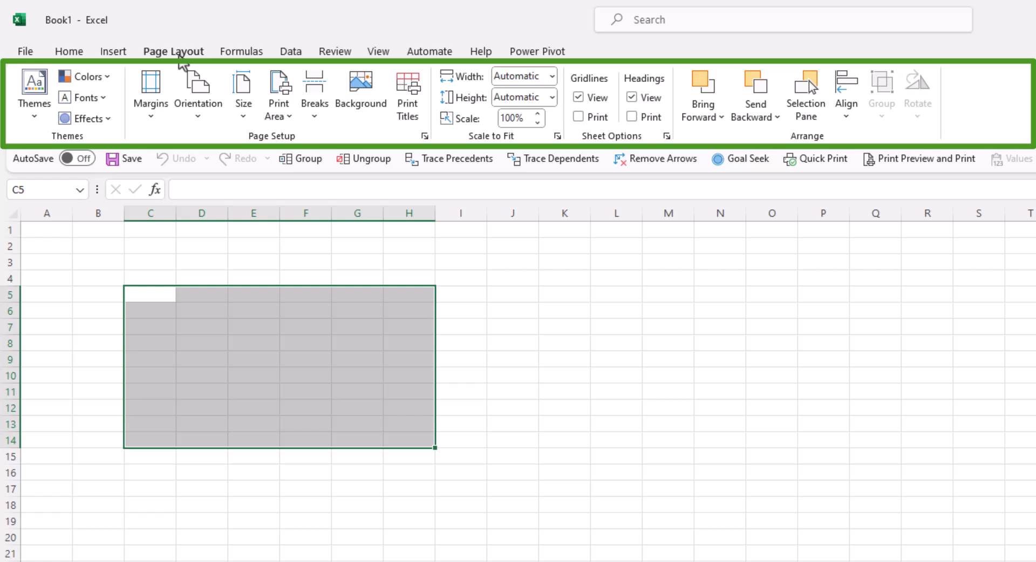
{"action": "left_click", "coordinate": [227, 52]}
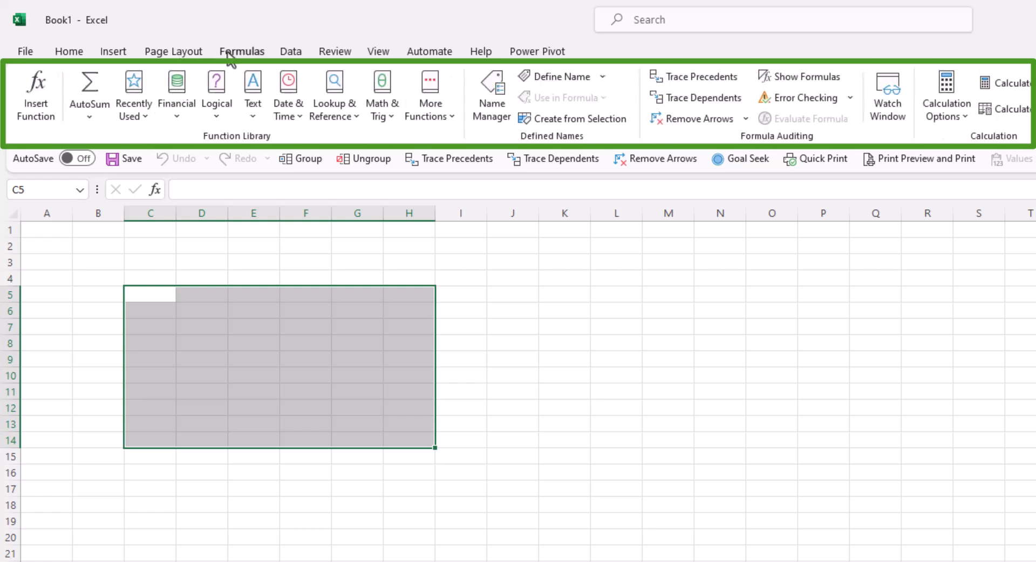
{"action": "left_click", "coordinate": [67, 56]}
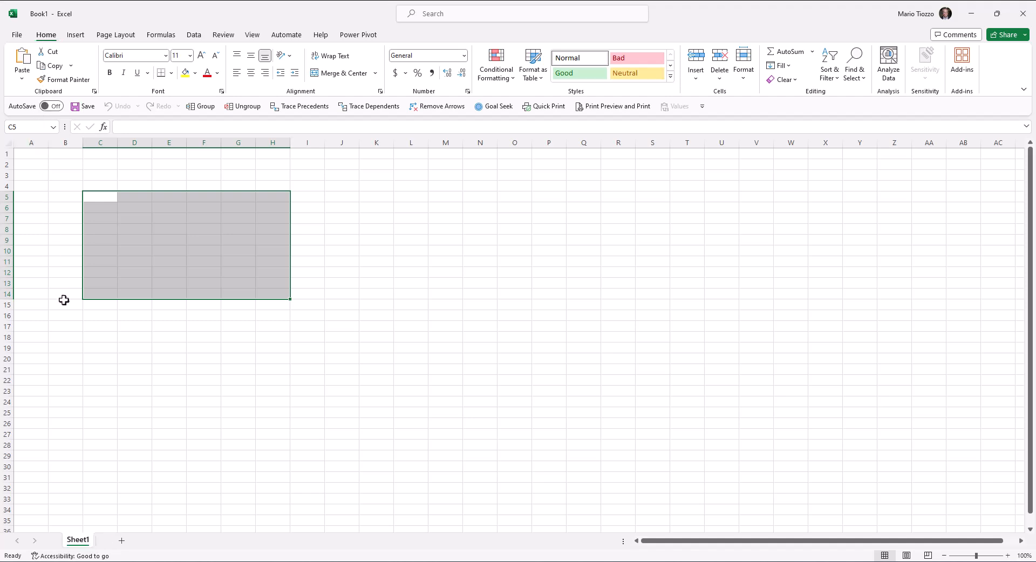
Add a second worksheet to the workbook and delete it again
{"action": "left_click", "coordinate": [122, 541]}
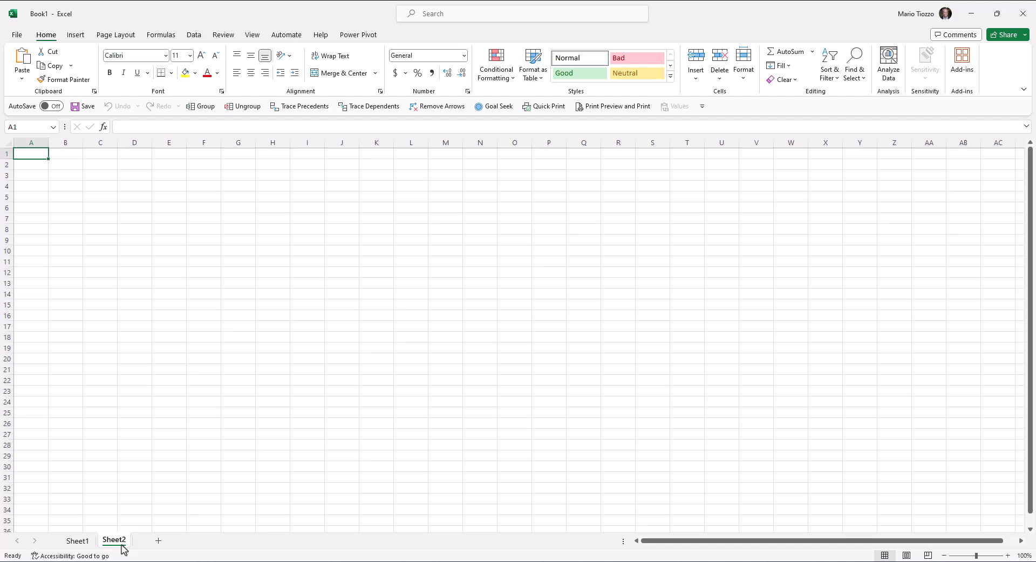
{"action": "right_click", "coordinate": [115, 546]}
{"action": "left_click", "coordinate": [133, 394]}
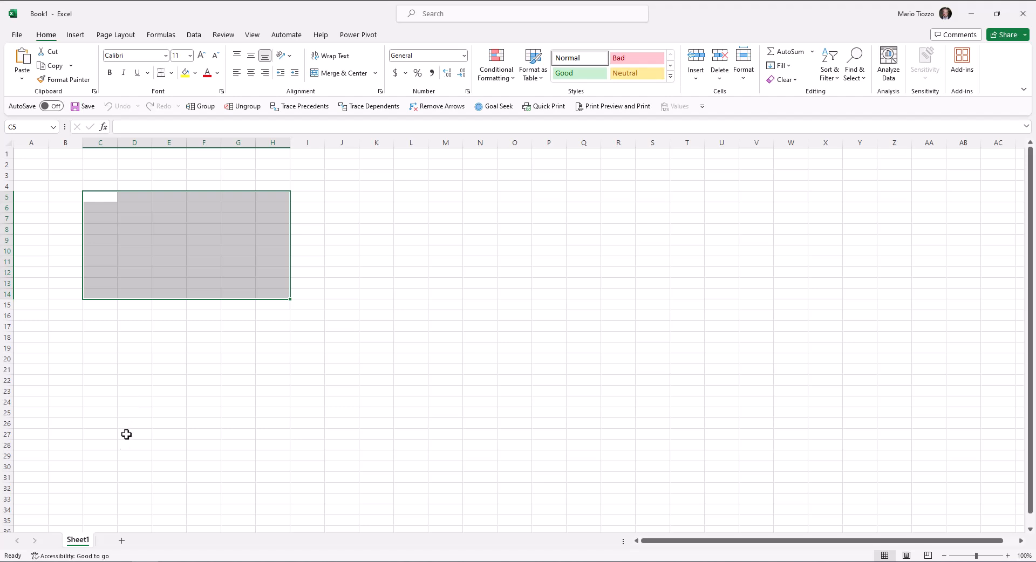
Rename the worksheet Sheet1 as "New name"
{"action": "right_click", "coordinate": [89, 539]}
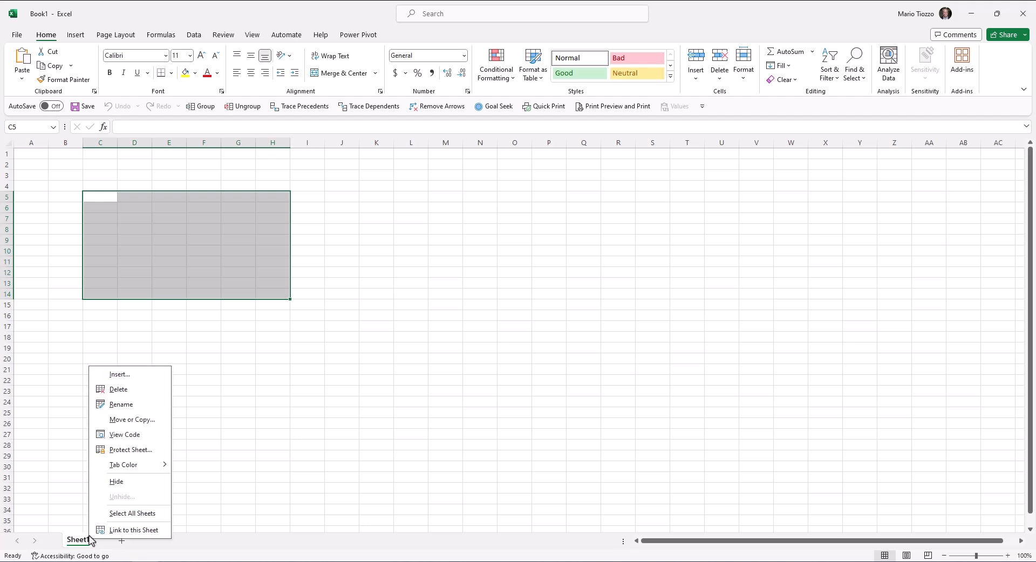
{"action": "left_click", "coordinate": [116, 407]}
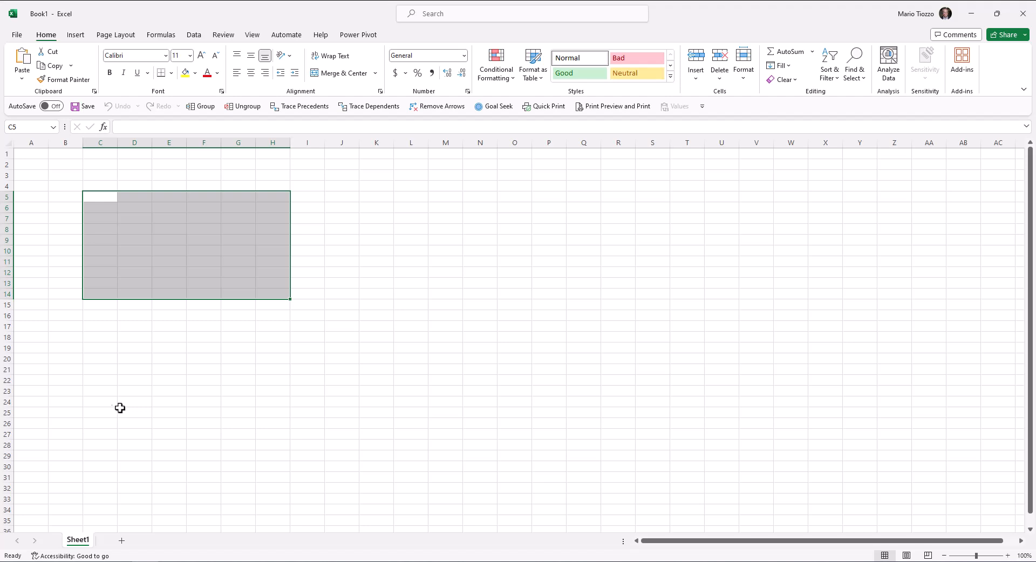
{"action": "double_click", "coordinate": [86, 540]}
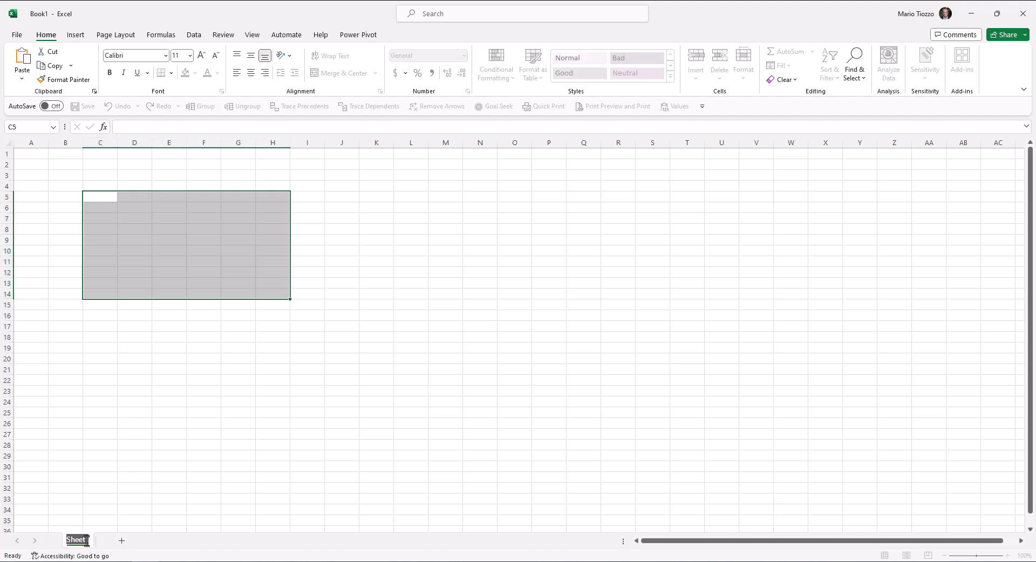
{"action": "type", "text": "New Name"}
{"action": "key", "text": "Return"}
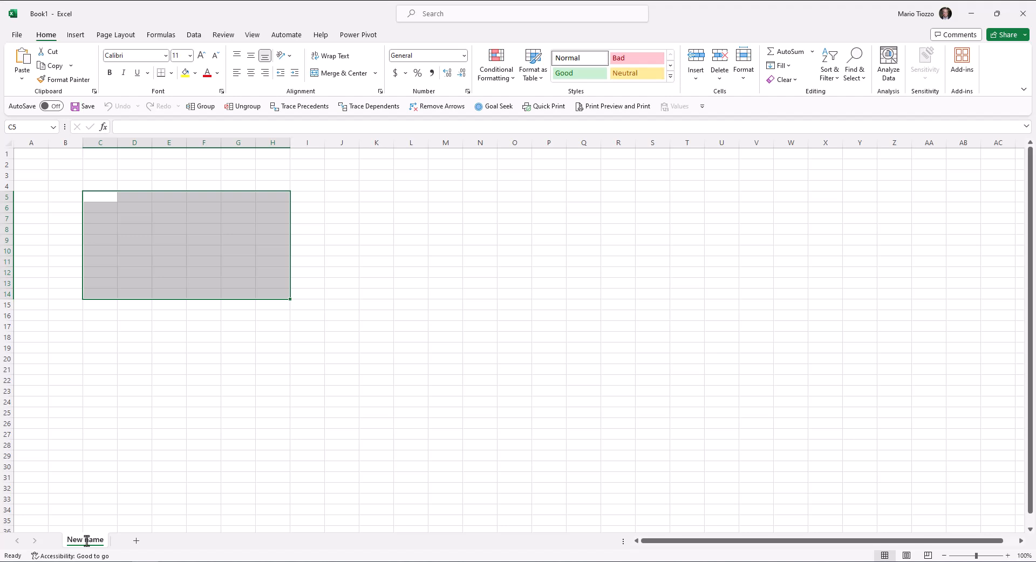
Enter the number 725 in cell C5 and the text "Experiment" in the cell below it
{"action": "left_click", "coordinate": [106, 196]}
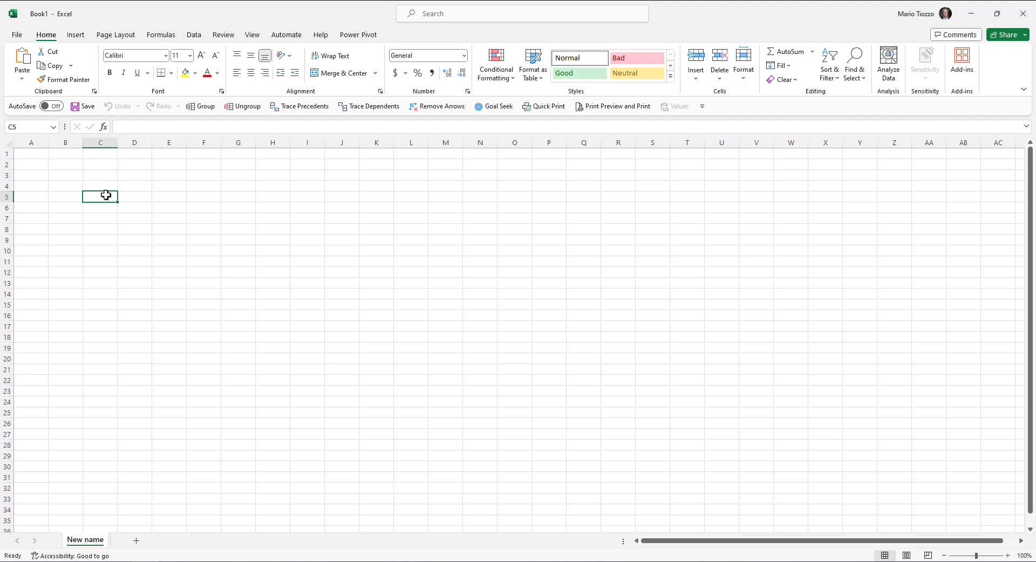
{"action": "type", "text": "125"}
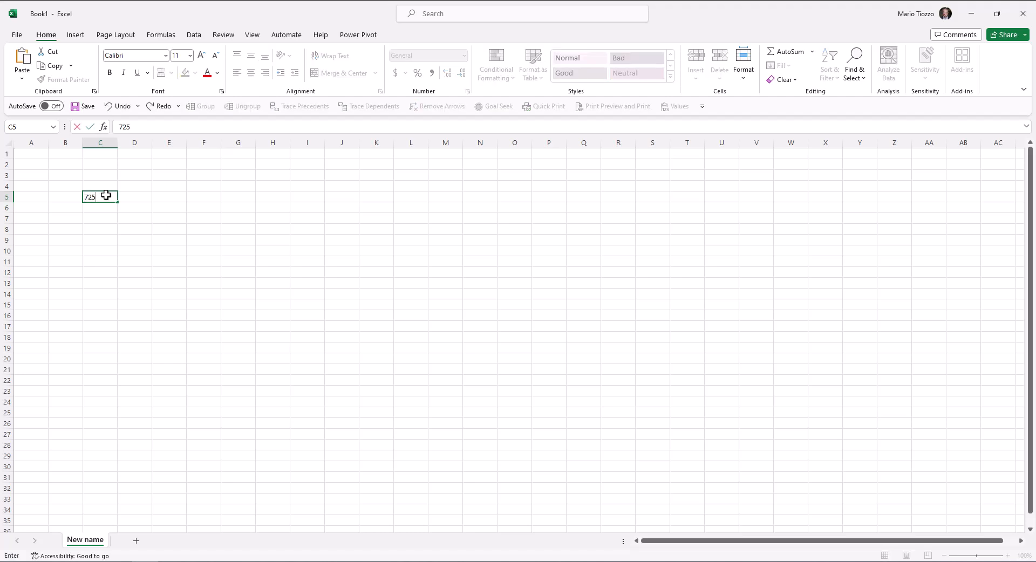
{"action": "key", "text": "Return"}
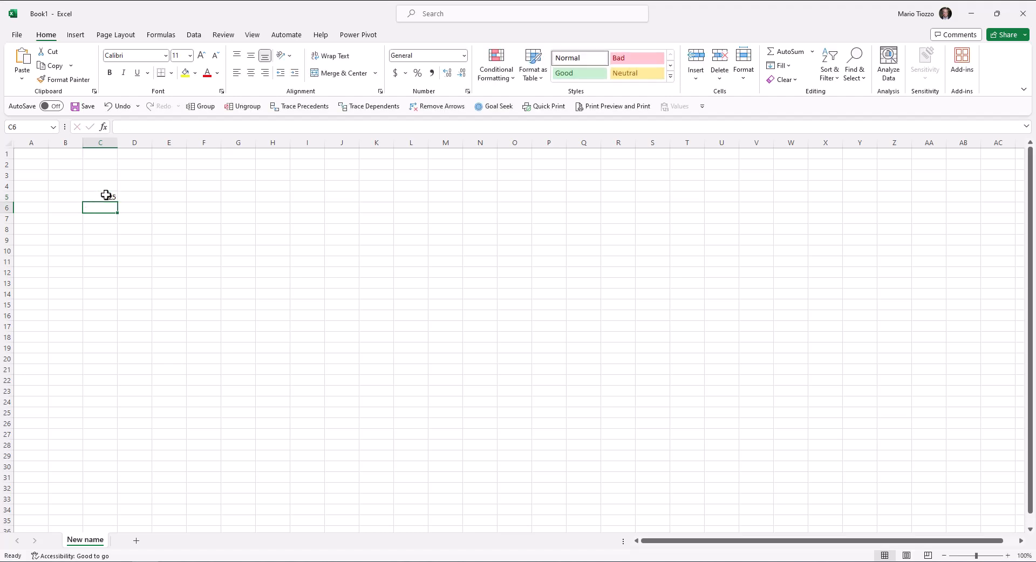
{"action": "type", "text": "Experiment"}
{"action": "key", "text": "Return"}
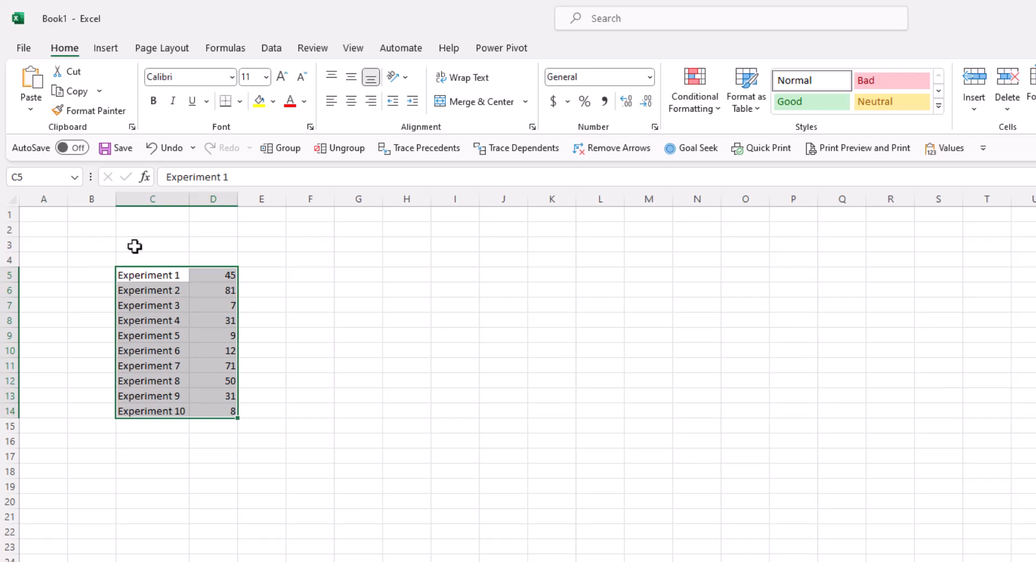
Add the first three experiment values in cell D15 with the formula =d5+d6+d7
{"action": "left_click", "coordinate": [199, 430]}
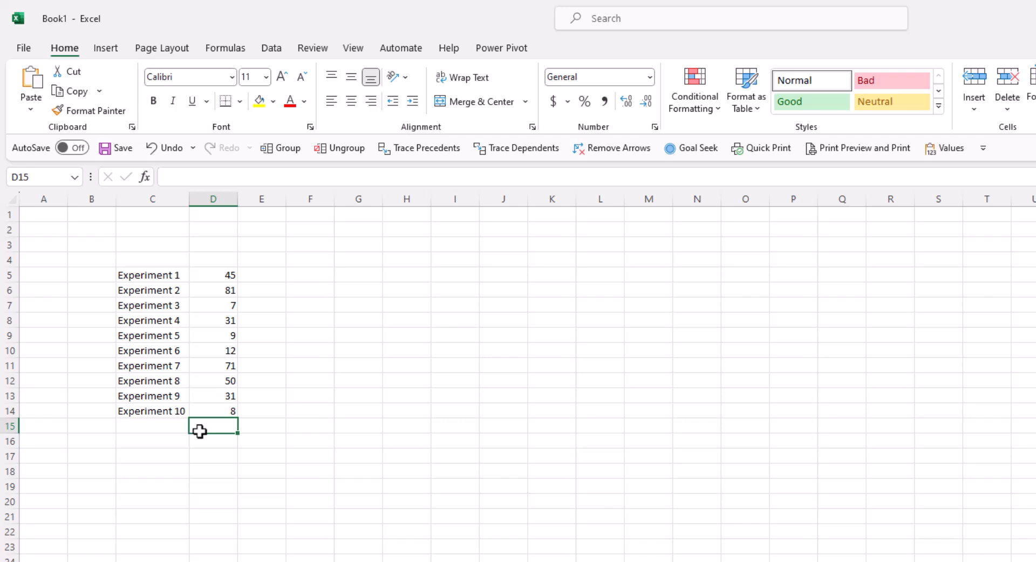
{"action": "type", "text": "="}
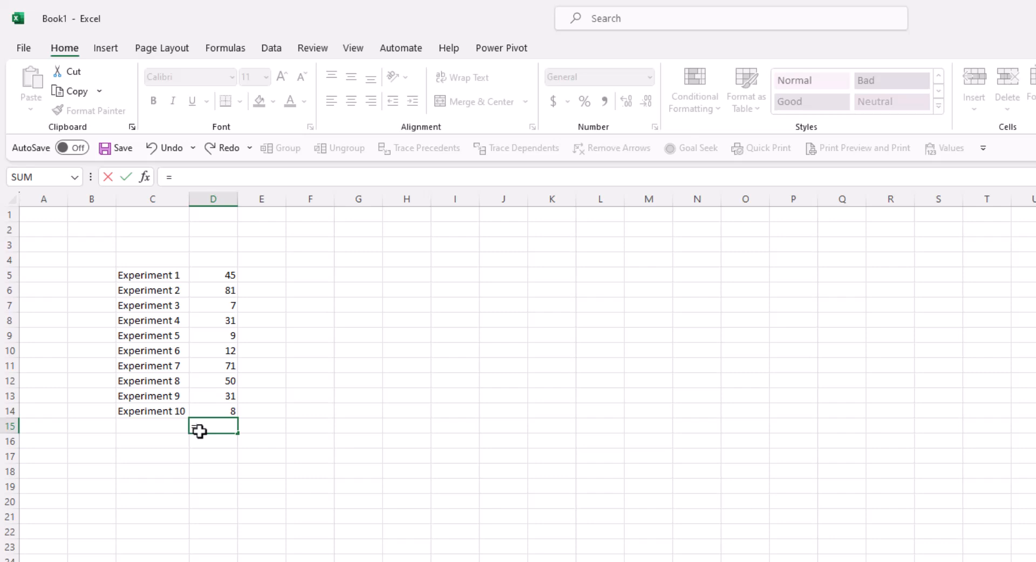
{"action": "type", "text": "d"}
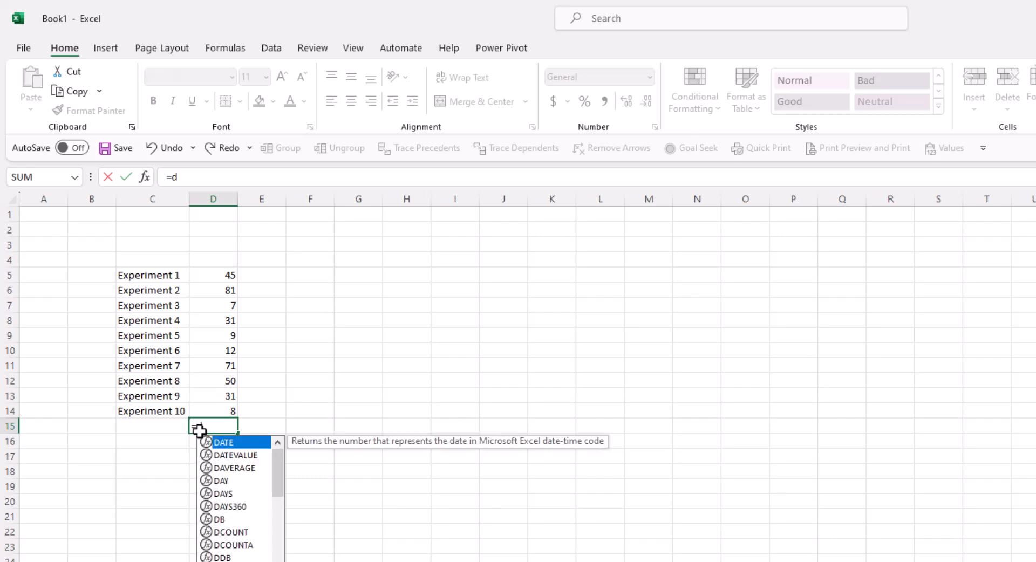
{"action": "type", "text": "5+d6"}
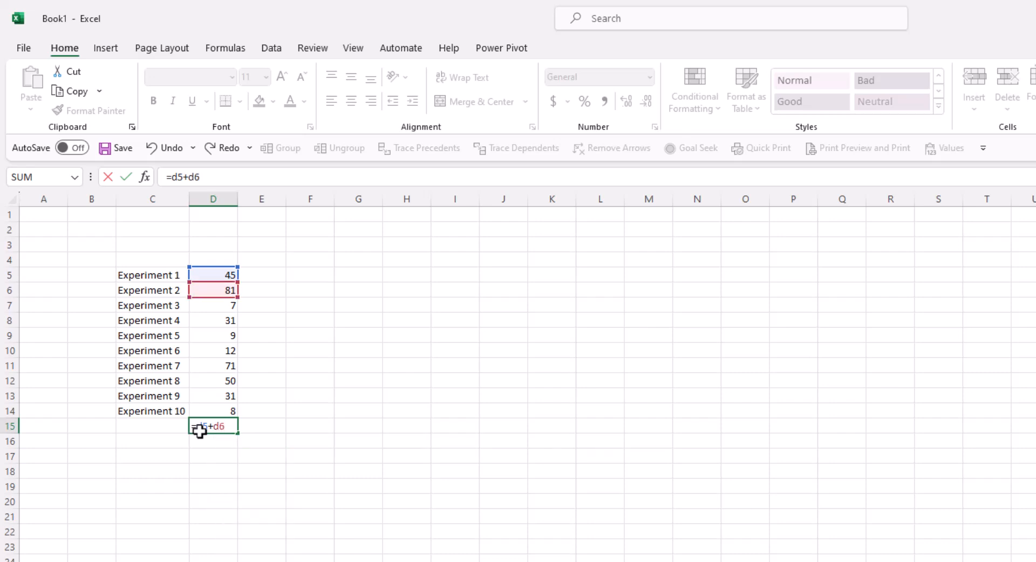
{"action": "type", "text": "+d7"}
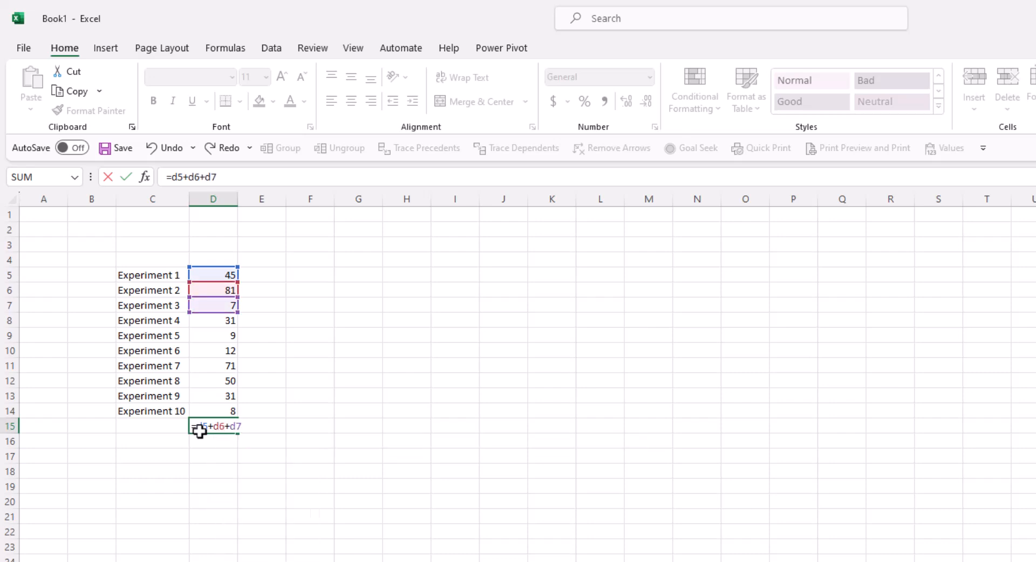
{"action": "key", "text": "Return"}
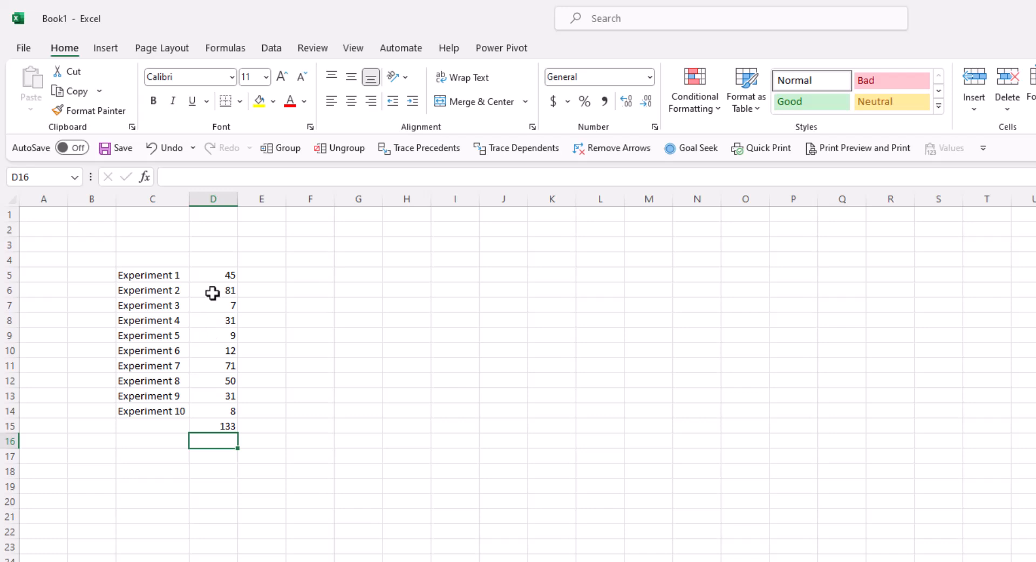
Build the formula =D5+D6+D7 in cell D16 by picking the three experiment value cells as references
{"action": "type", "text": "="}
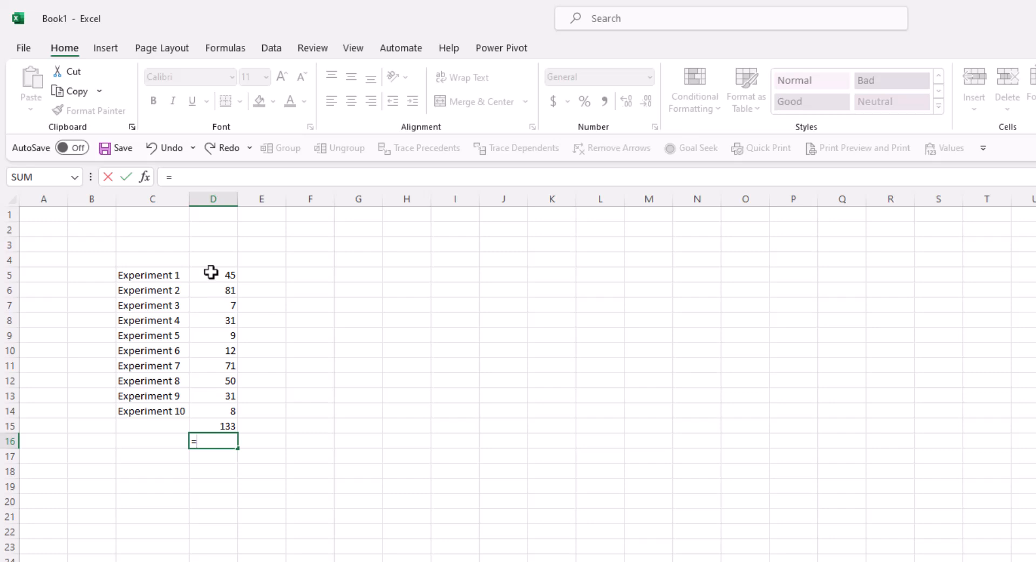
{"action": "left_click", "coordinate": [205, 278]}
{"action": "type", "text": "+"}
{"action": "left_click", "coordinate": [213, 290]}
{"action": "type", "text": "+"}
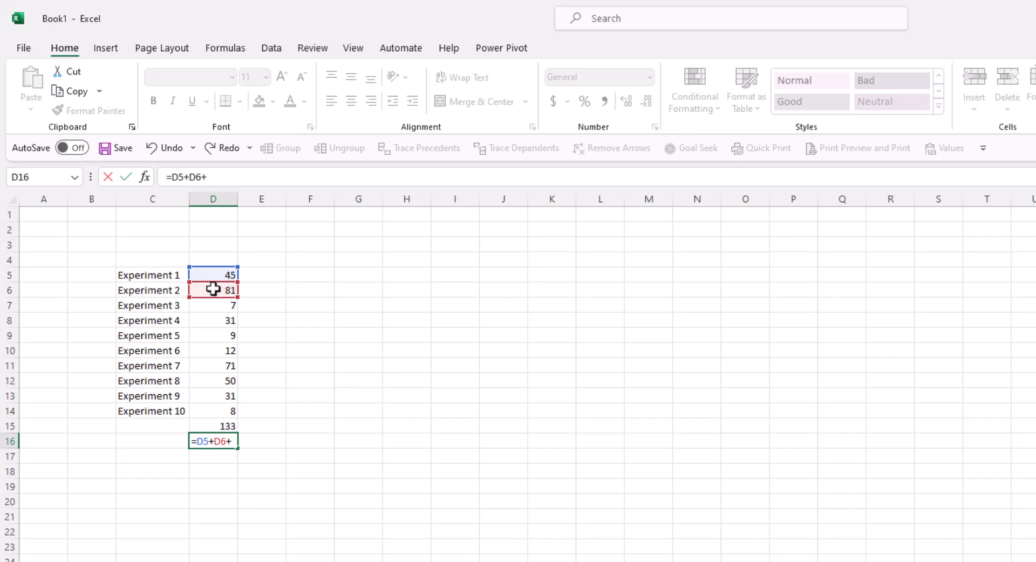
{"action": "left_click", "coordinate": [213, 305]}
{"action": "key", "text": "Return"}
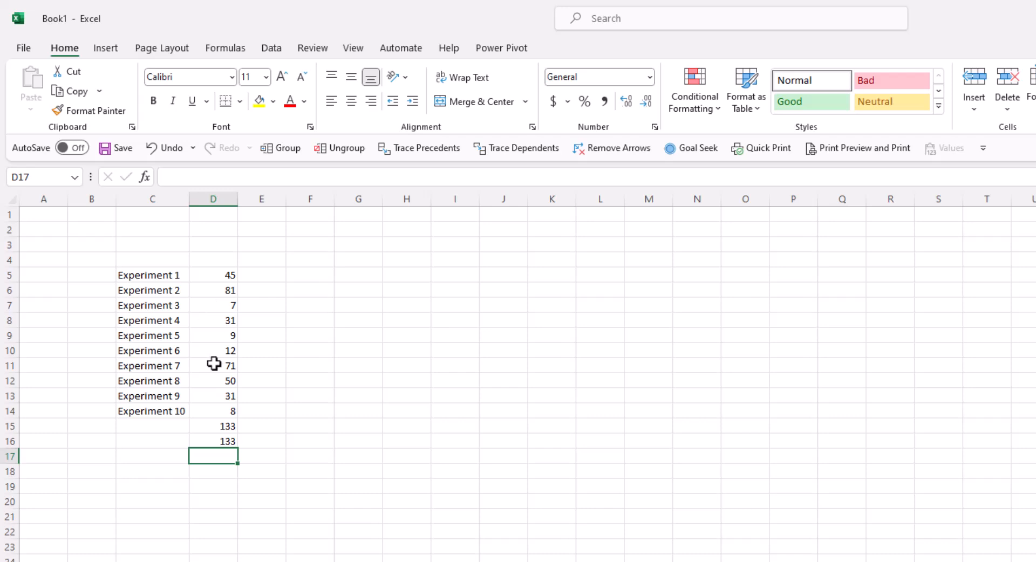
Inspect the contents of cells D15, D5 and C5 and the cell references used by the formula in D16
{"action": "left_click", "coordinate": [218, 427]}
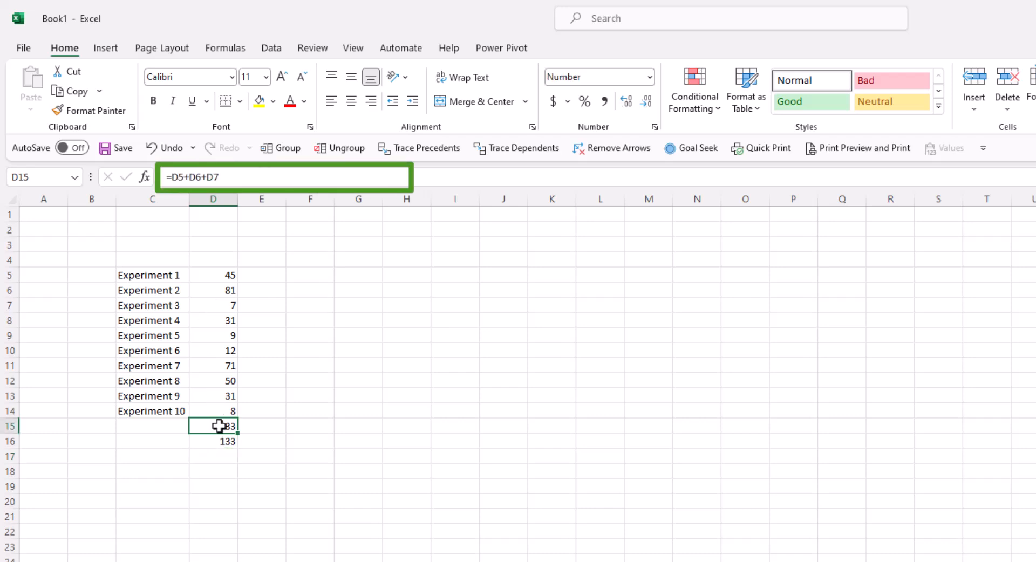
{"action": "left_click", "coordinate": [223, 276]}
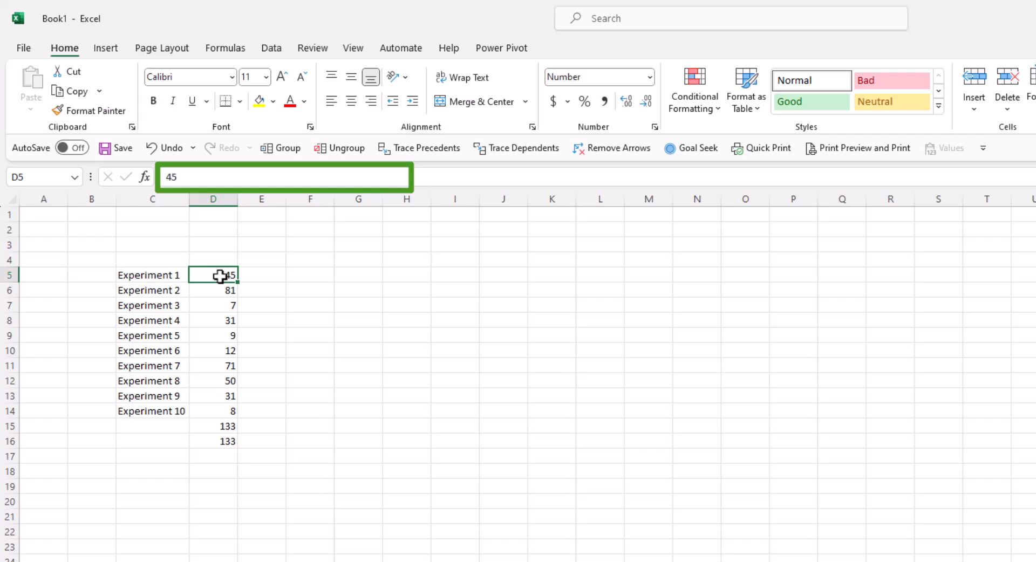
{"action": "left_click", "coordinate": [149, 276]}
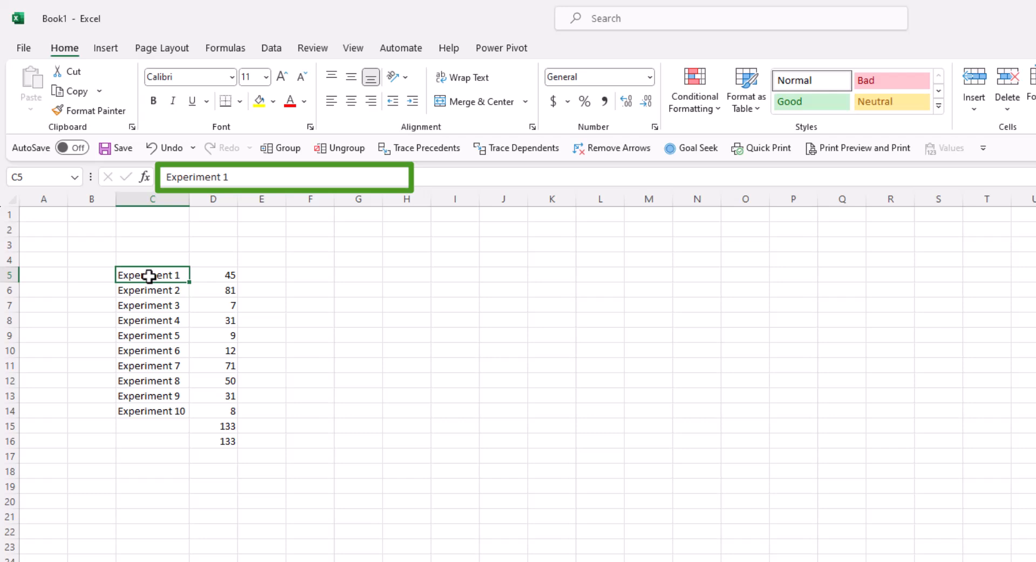
{"action": "left_click", "coordinate": [217, 440]}
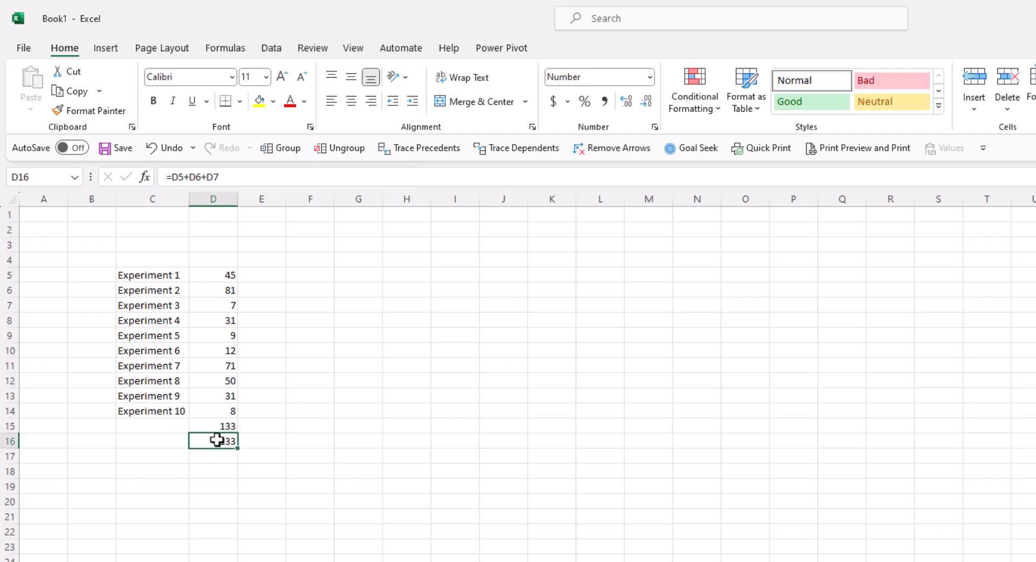
{"action": "double_click", "coordinate": [217, 440]}
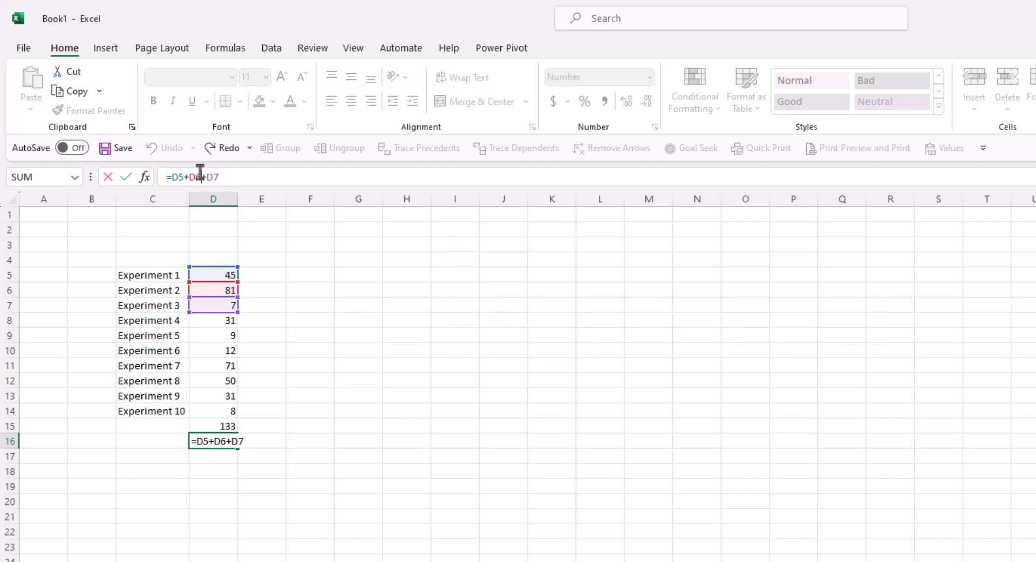
{"action": "key", "text": "Return"}
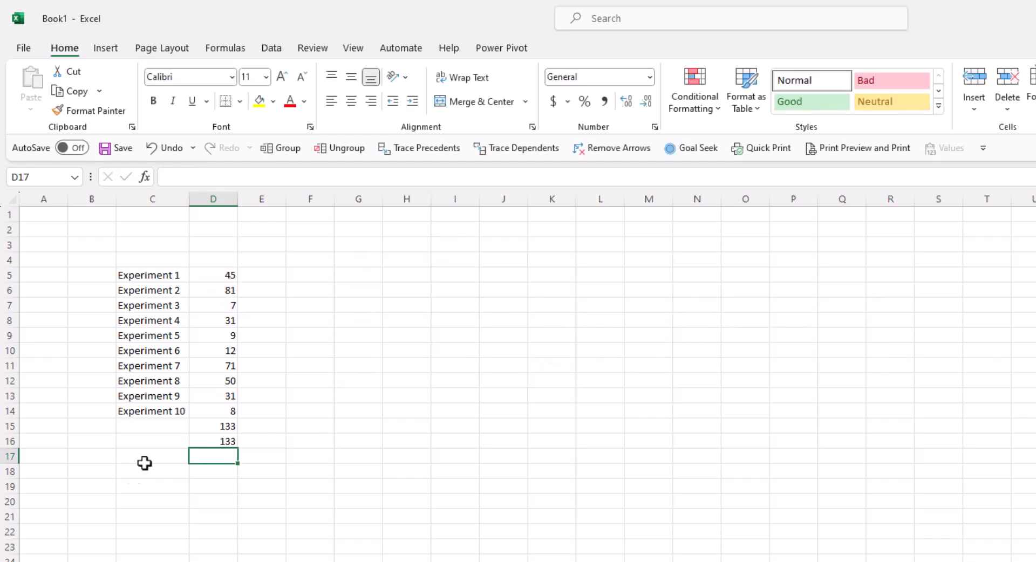
Clear cells C15:D16 and total the ten experiment values in cell D17 with the formula =sum(D5:D14)
{"action": "left_click_drag", "start_coordinate": [184, 425], "coordinate": [215, 441]}
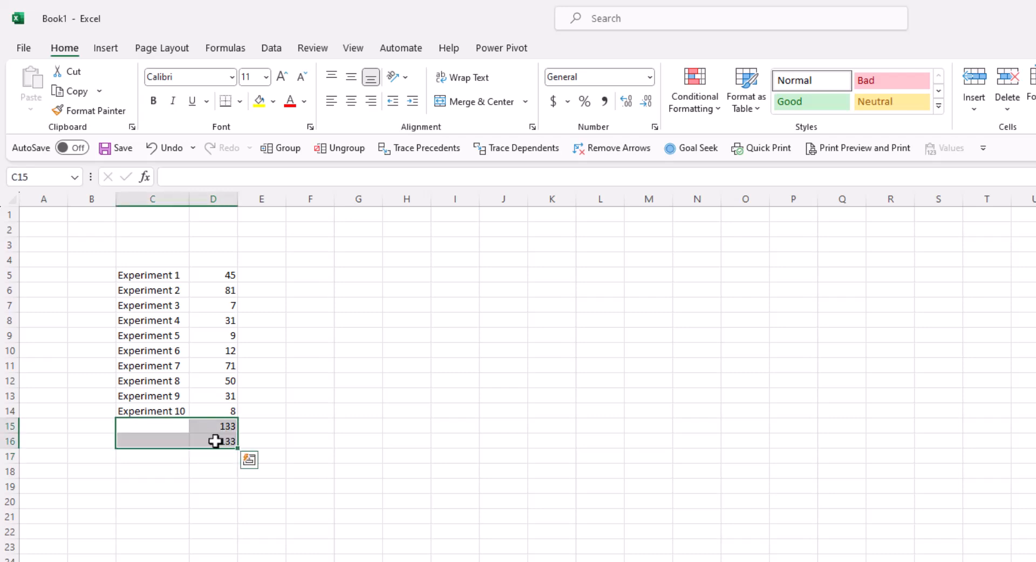
{"action": "key", "text": "Delete"}
{"action": "left_click", "coordinate": [207, 457]}
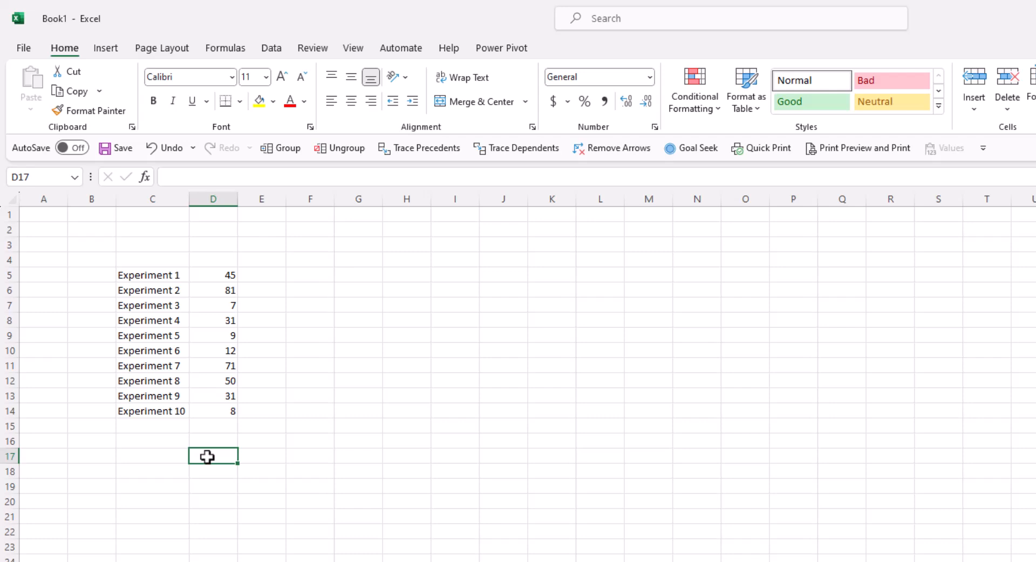
{"action": "type", "text": "="}
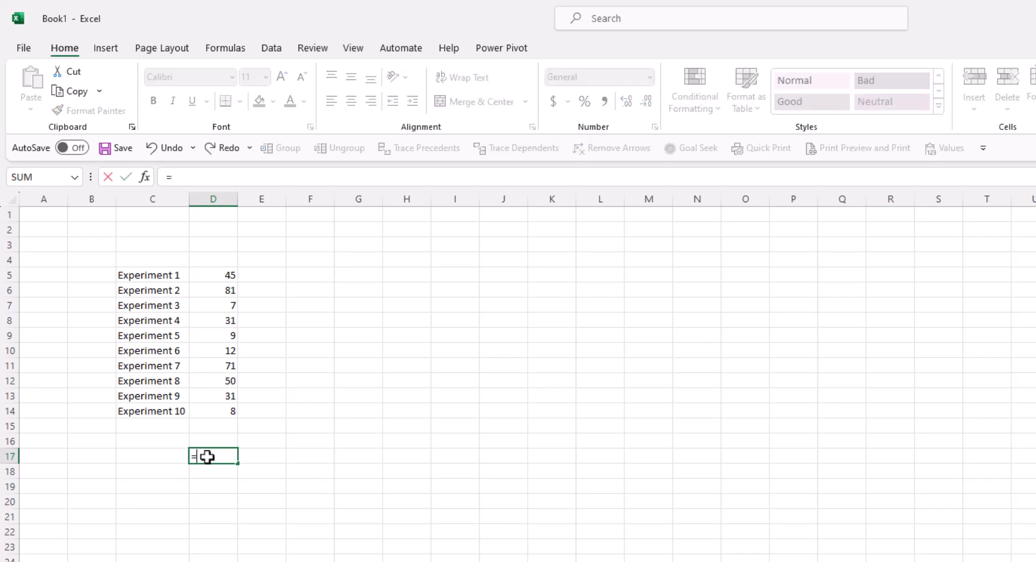
{"action": "type", "text": "sum"}
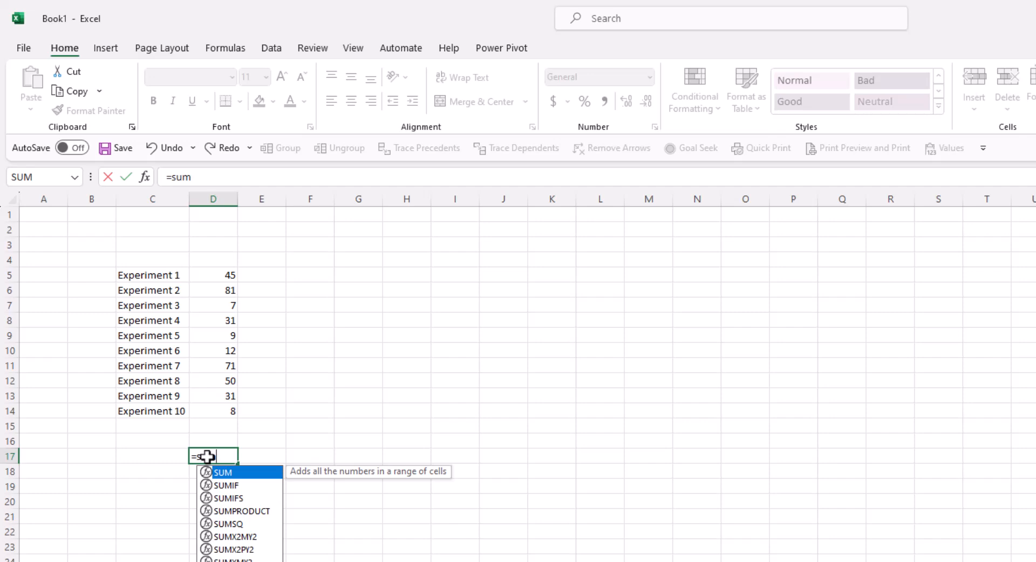
{"action": "type", "text": "("}
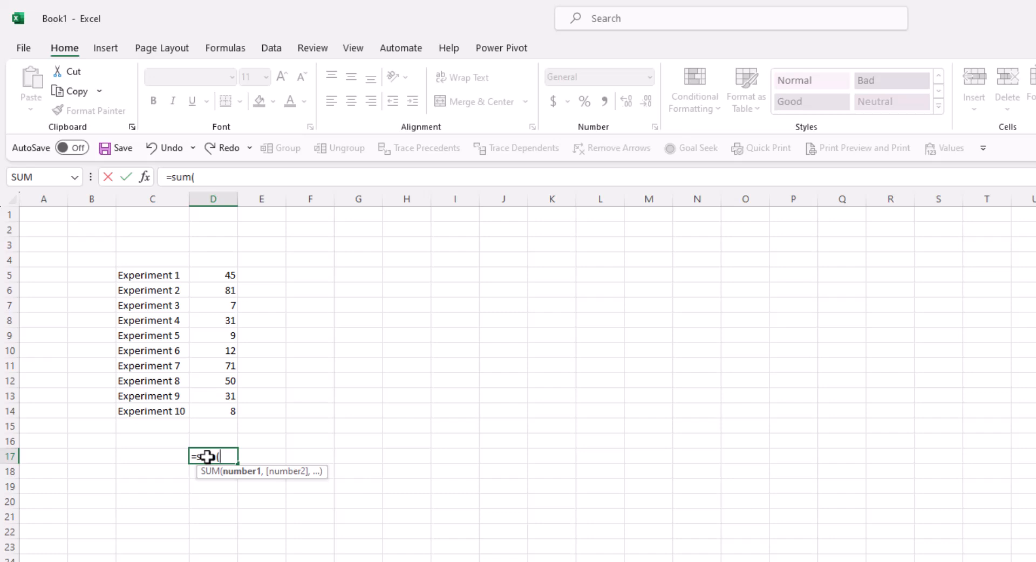
{"action": "left_click", "coordinate": [204, 274]}
{"action": "left_click_drag", "start_coordinate": [204, 274], "coordinate": [198, 413]}
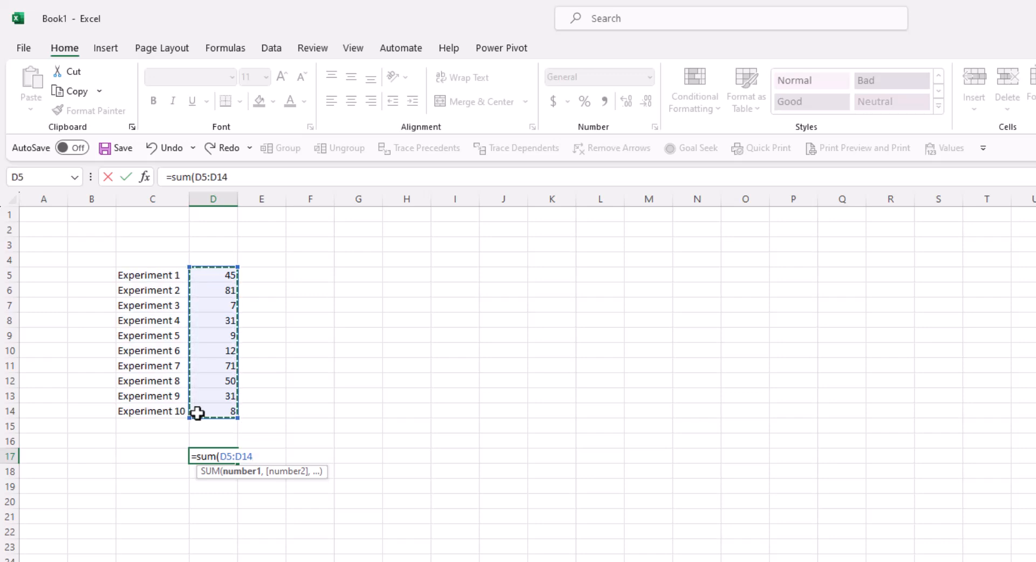
{"action": "type", "text": ")"}
{"action": "key", "text": "Return"}
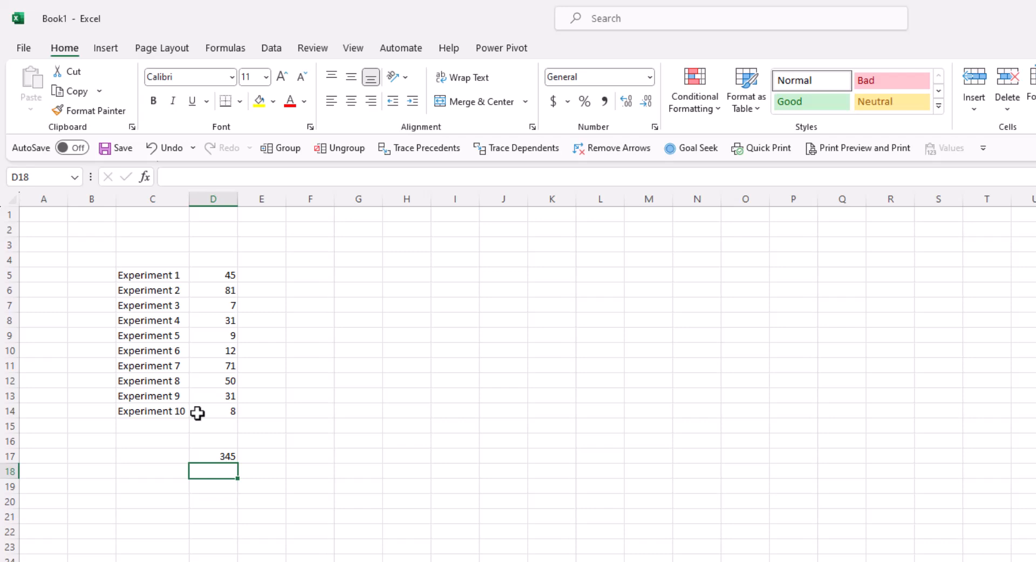
Label the sum by entering "Total" in cell C17
{"action": "key", "text": "Up"}
{"action": "key", "text": "Left"}
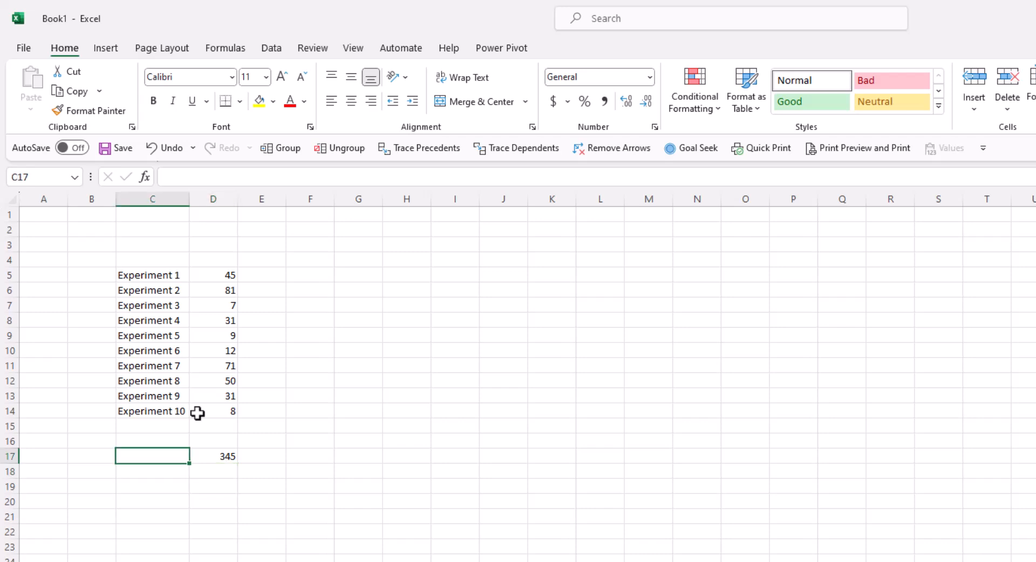
{"action": "type", "text": "Total"}
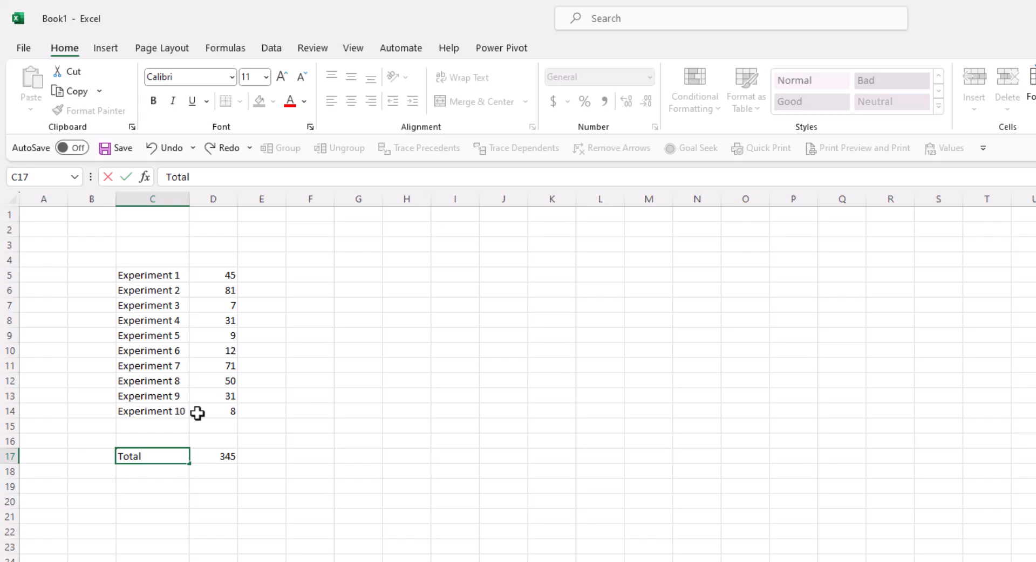
{"action": "key", "text": "Return"}
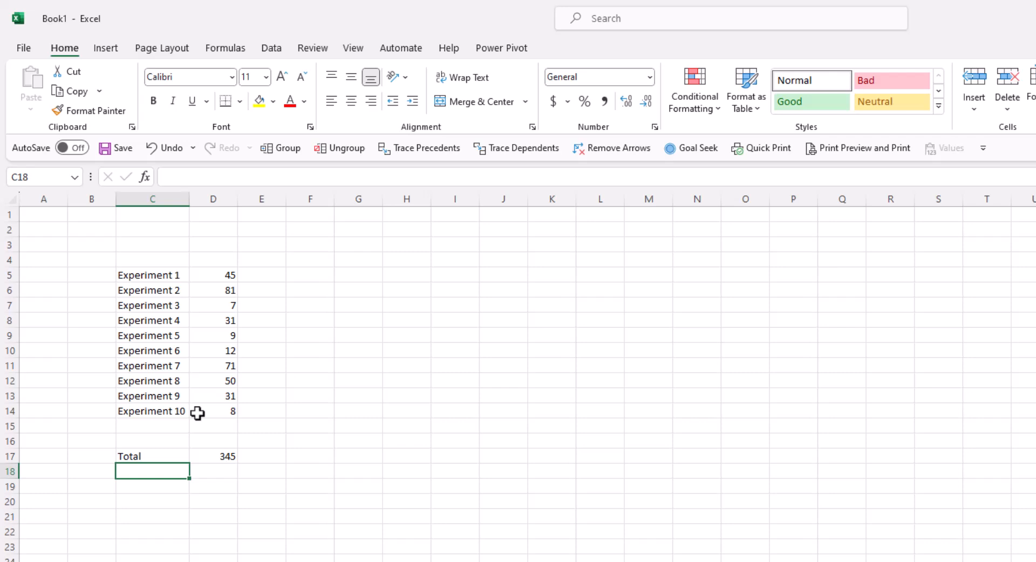
Count the experiment values in cell D18, below the total, with the formula =count(D5:D14)
{"action": "key", "text": "Right"}
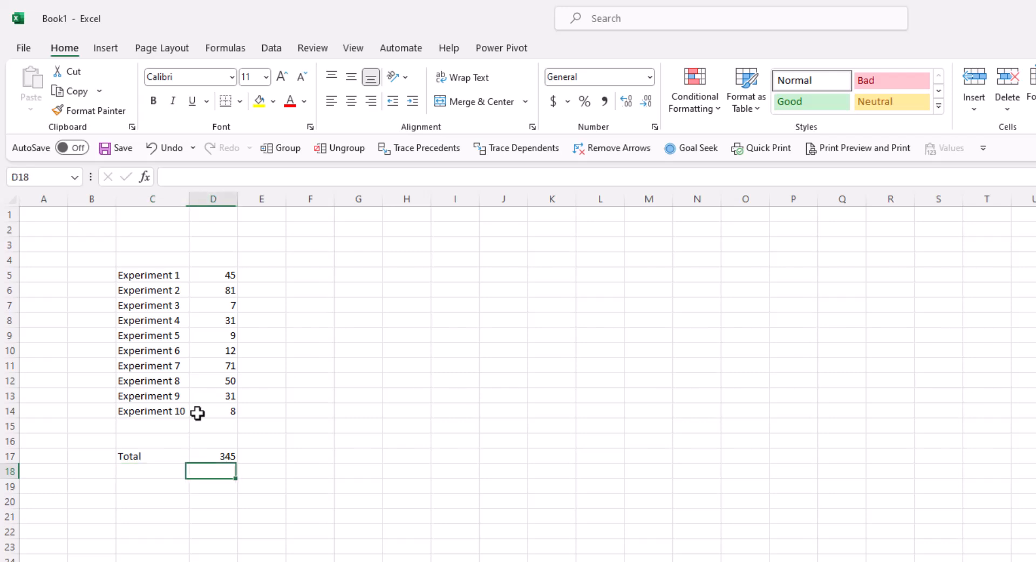
{"action": "type", "text": "="}
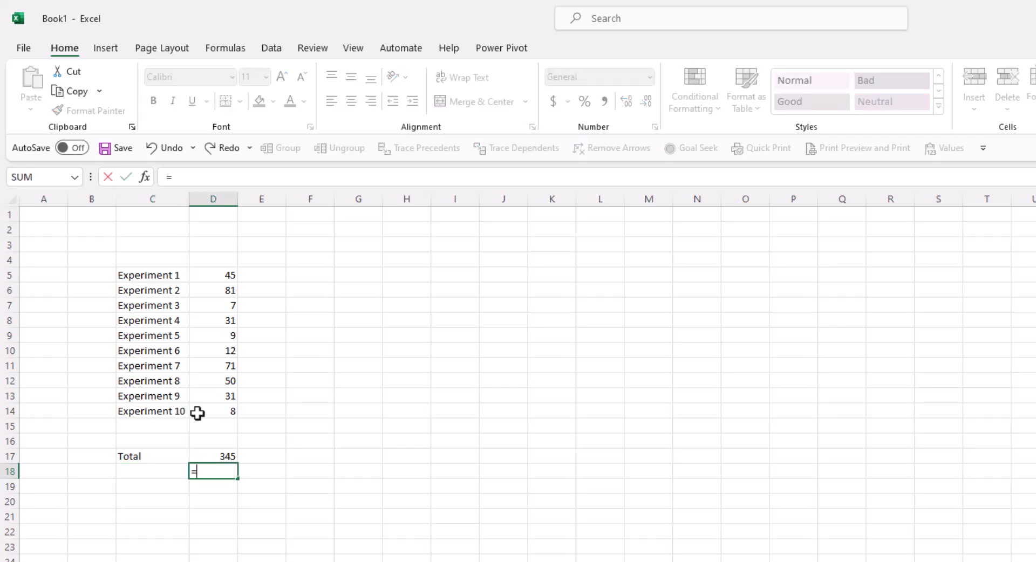
{"action": "type", "text": "count"}
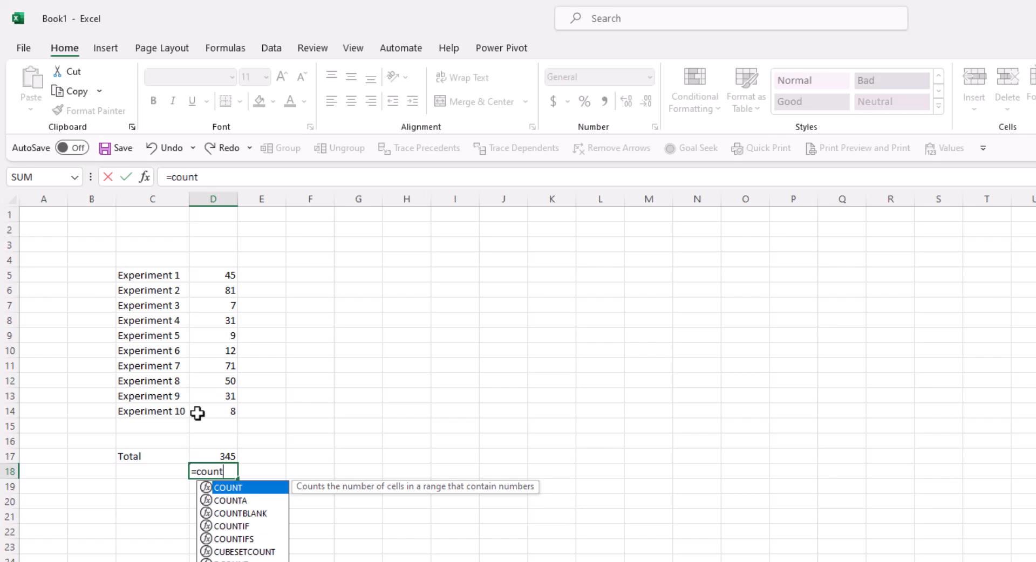
{"action": "type", "text": "("}
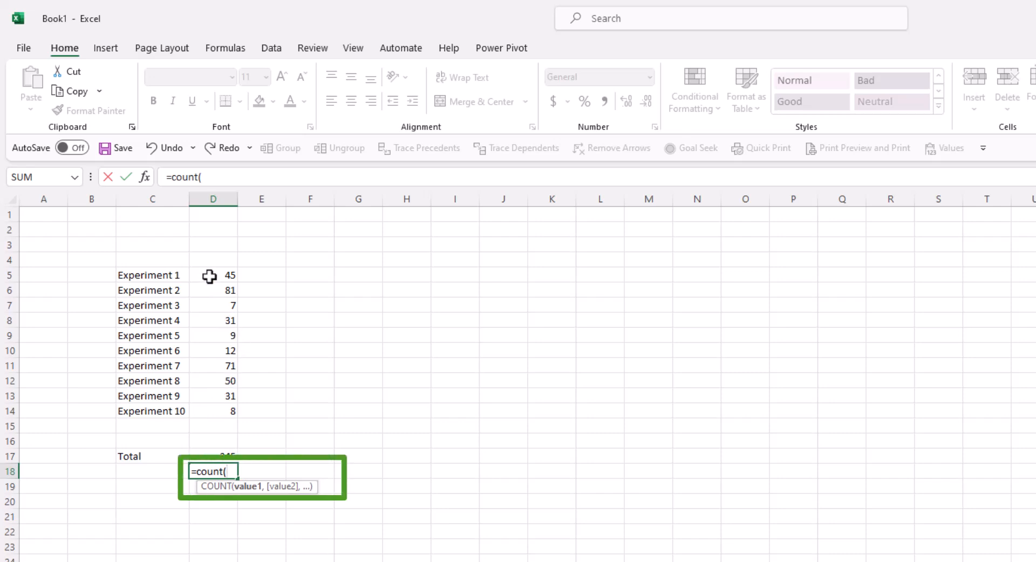
{"action": "left_click_drag", "start_coordinate": [210, 276], "coordinate": [207, 408]}
{"action": "type", "text": ")"}
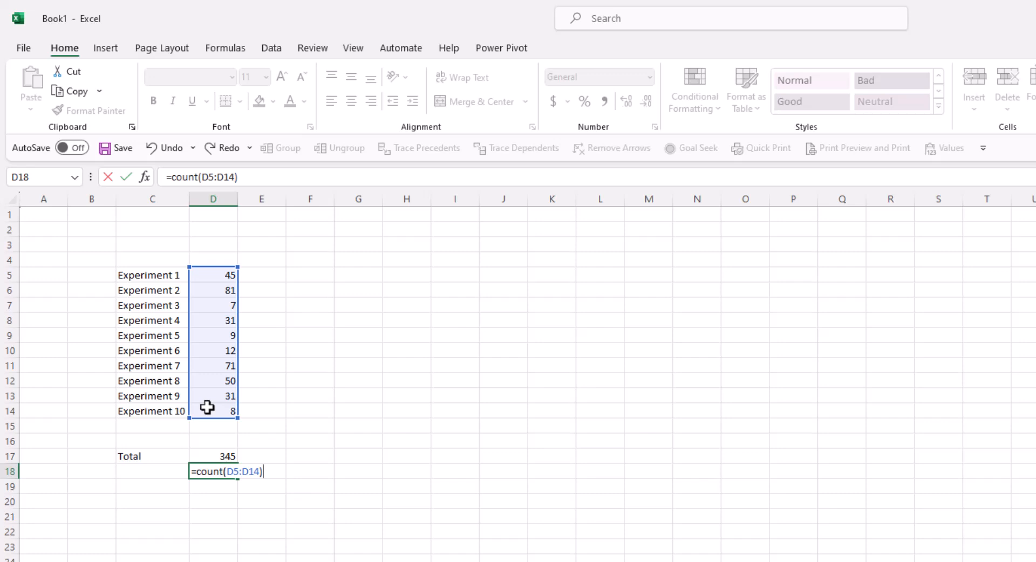
{"action": "key", "text": "Return"}
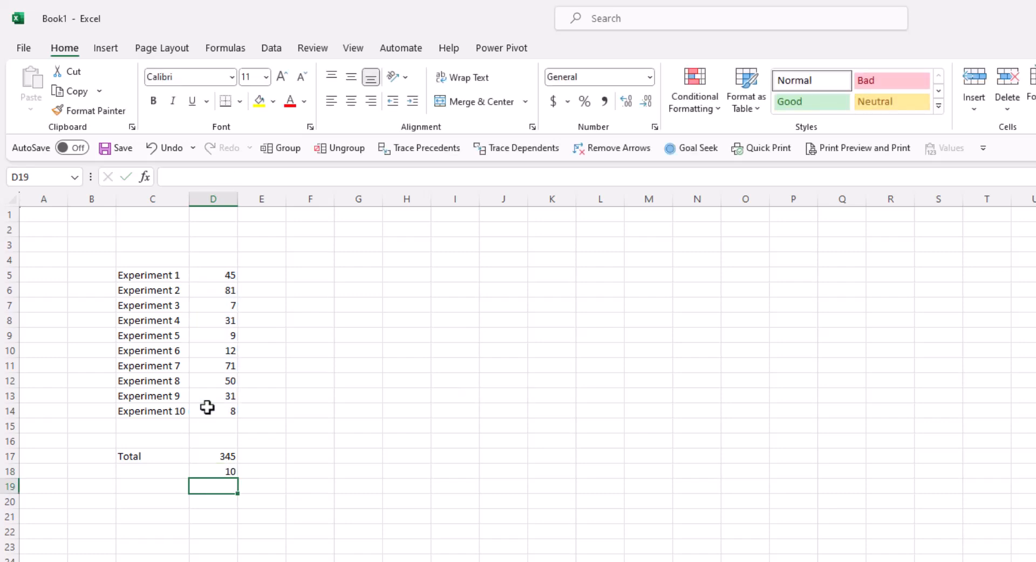
Label the count by entering "# Observations" in cell C18
{"action": "key", "text": "Up"}
{"action": "key", "text": "Left"}
{"action": "type", "text": "# Ob"}
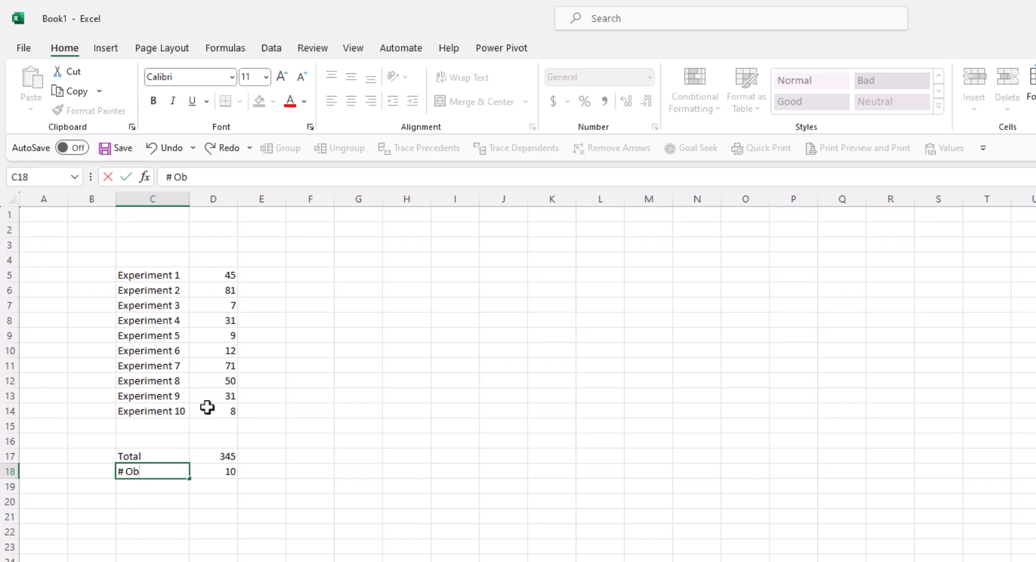
{"action": "type", "text": "servations"}
{"action": "key", "text": "Return"}
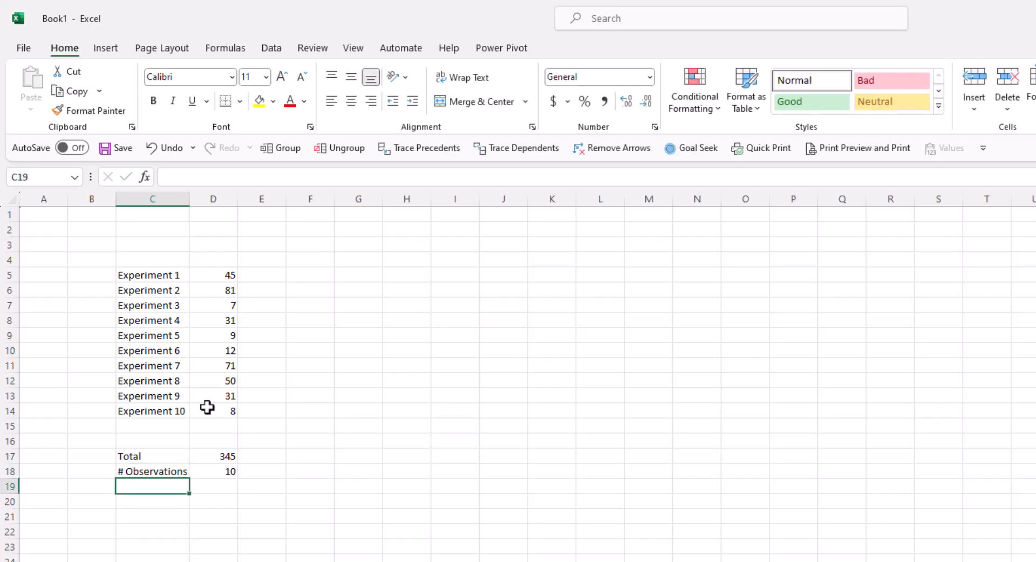
Try the COUNT function on the experiment names by entering =count(C5:C14) in cell C20
{"action": "key", "text": "Down"}
{"action": "key", "text": "F2"}
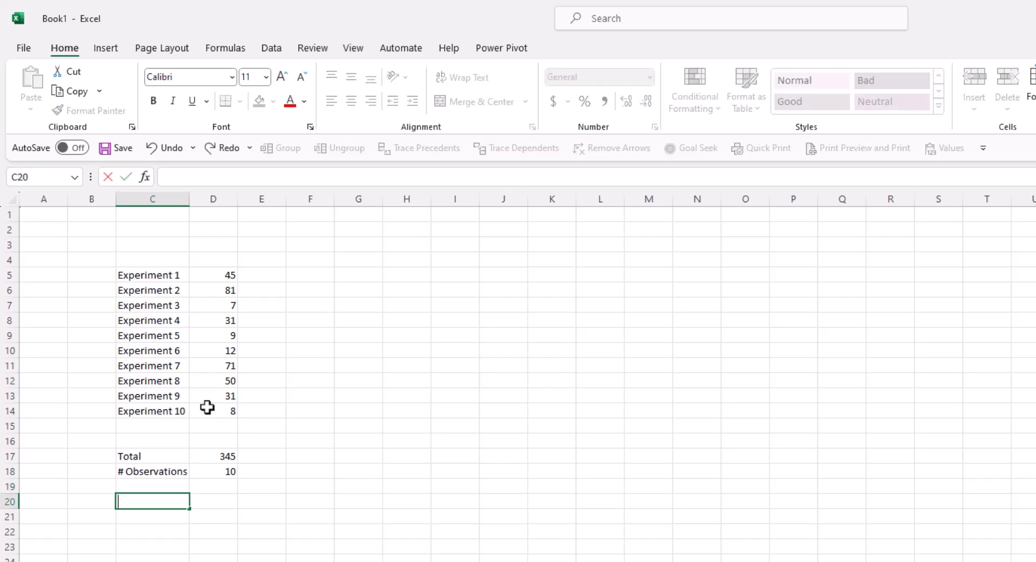
{"action": "type", "text": "="}
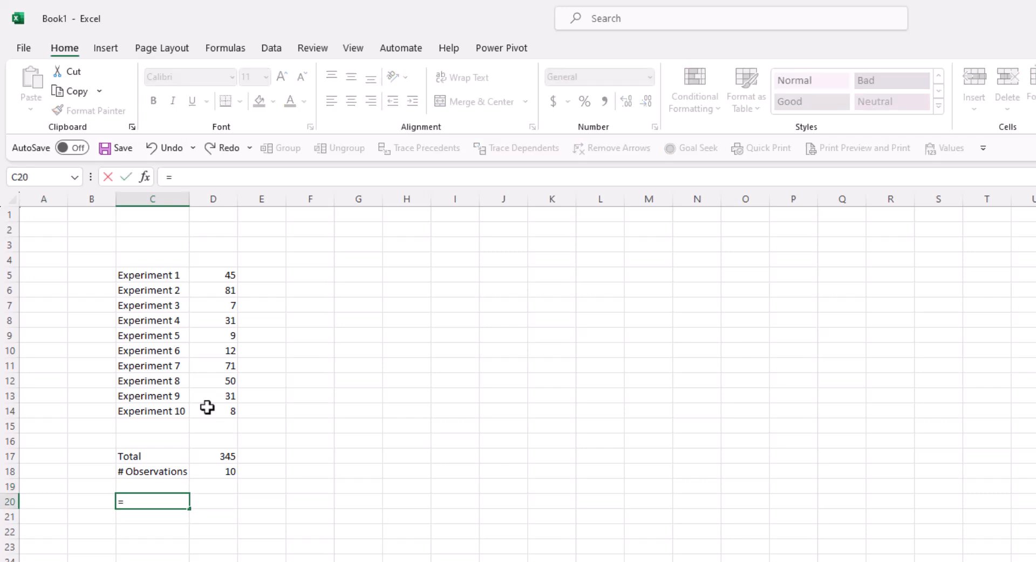
{"action": "type", "text": "count("}
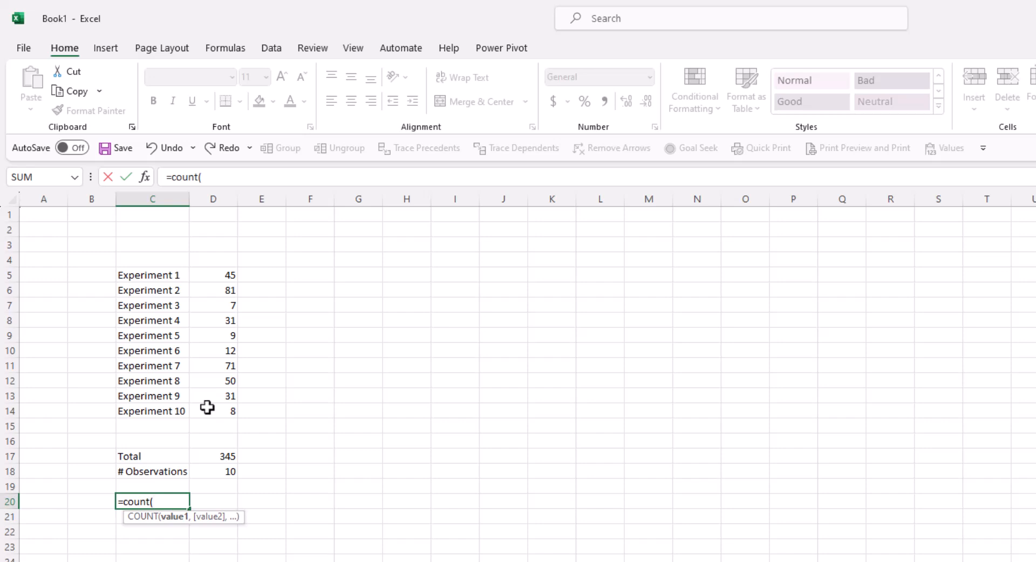
{"action": "left_click_drag", "start_coordinate": [163, 276], "coordinate": [149, 411]}
{"action": "type", "text": ")"}
{"action": "key", "text": "Return"}
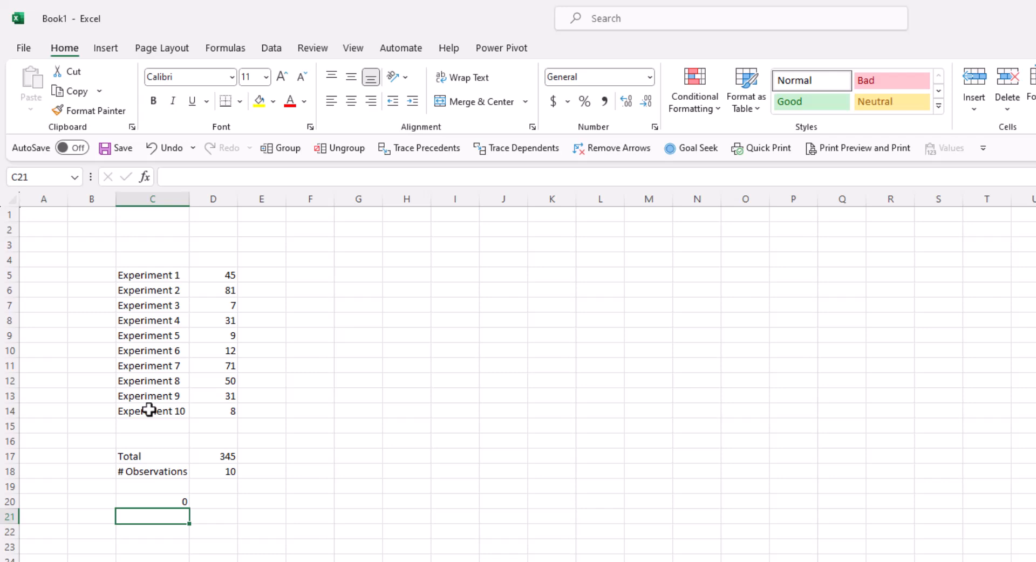
Change the function in cell C20 to COUNTA, keeping the range C5:C14, and clear the cell once it has calculated
{"action": "key", "text": "Up"}
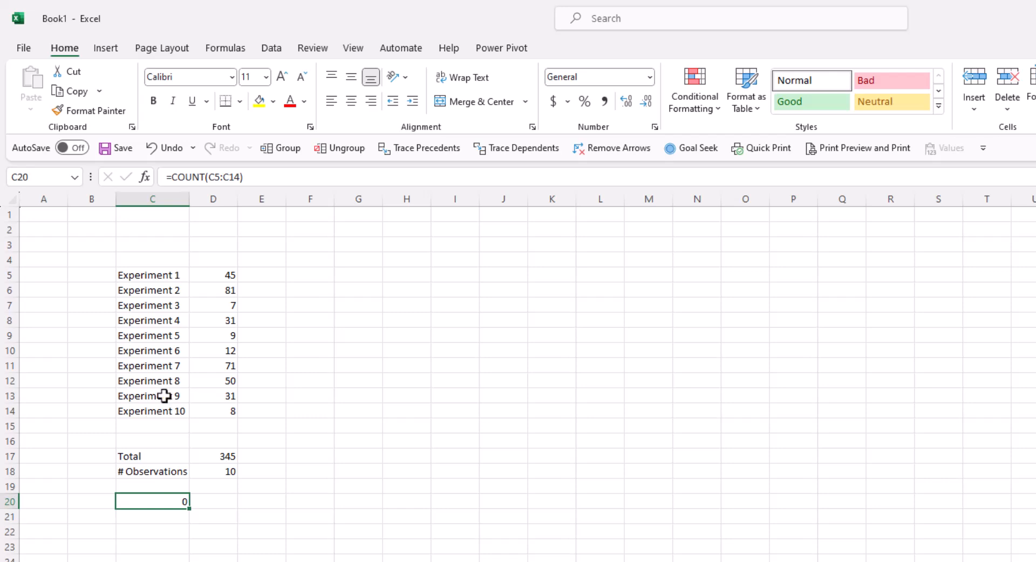
{"action": "left_click", "coordinate": [203, 177]}
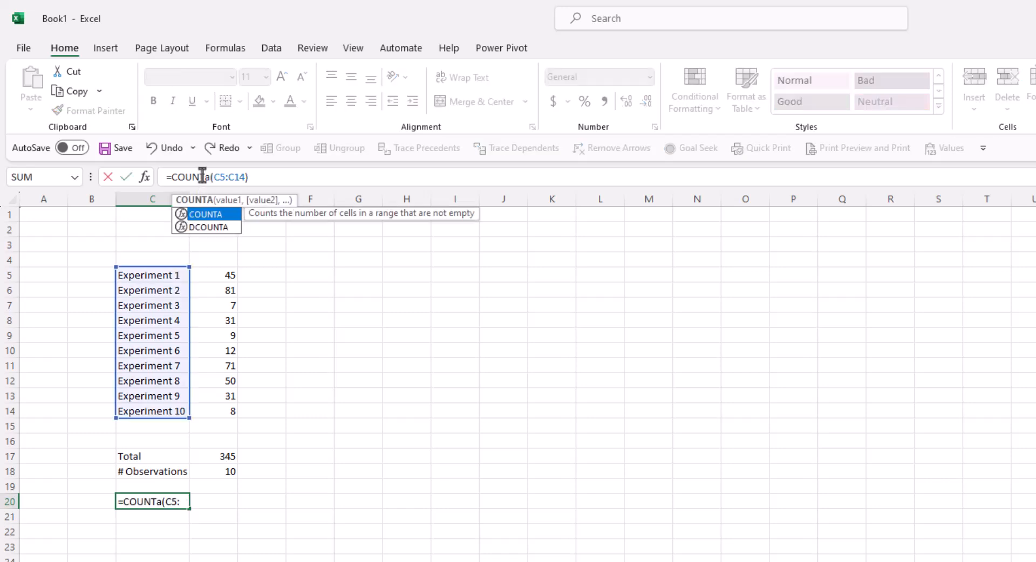
{"action": "key", "text": "Return"}
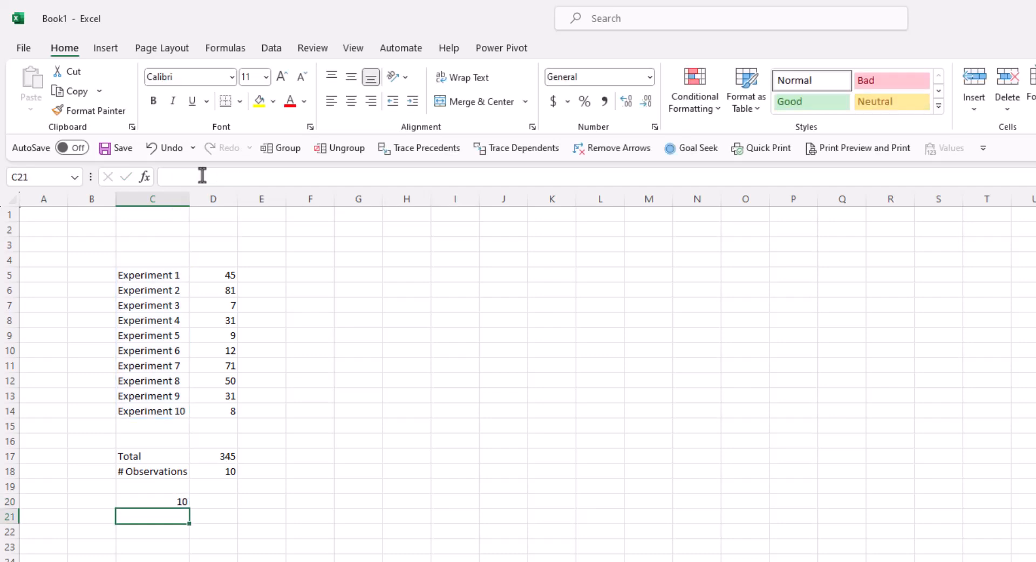
{"action": "key", "text": "Up"}
{"action": "key", "text": "Delete"}
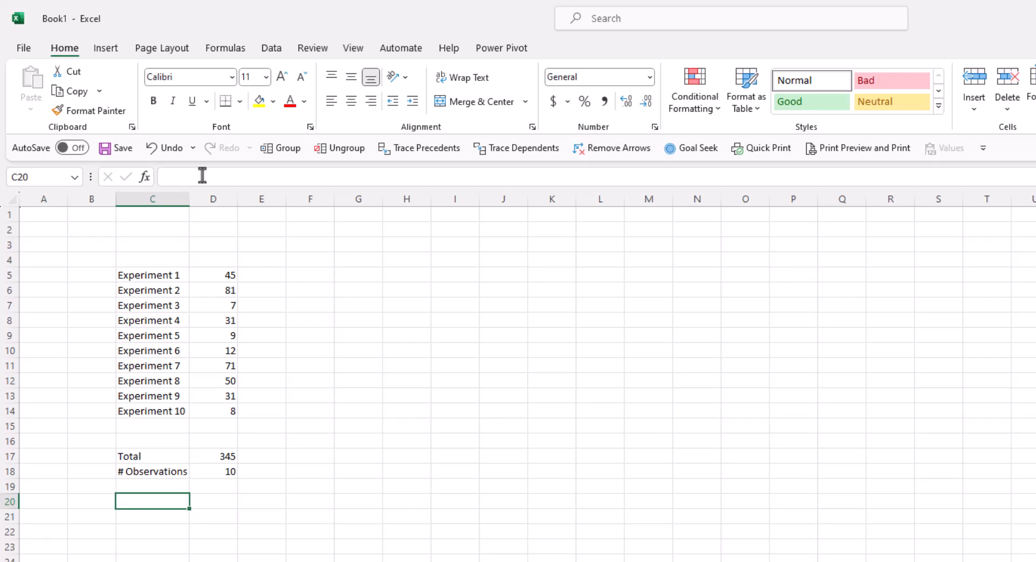
Average the experiment values in cell D19, below the count, with the formula =average(D5:D14)
{"action": "key", "text": "Up"}
{"action": "key", "text": "Right"}
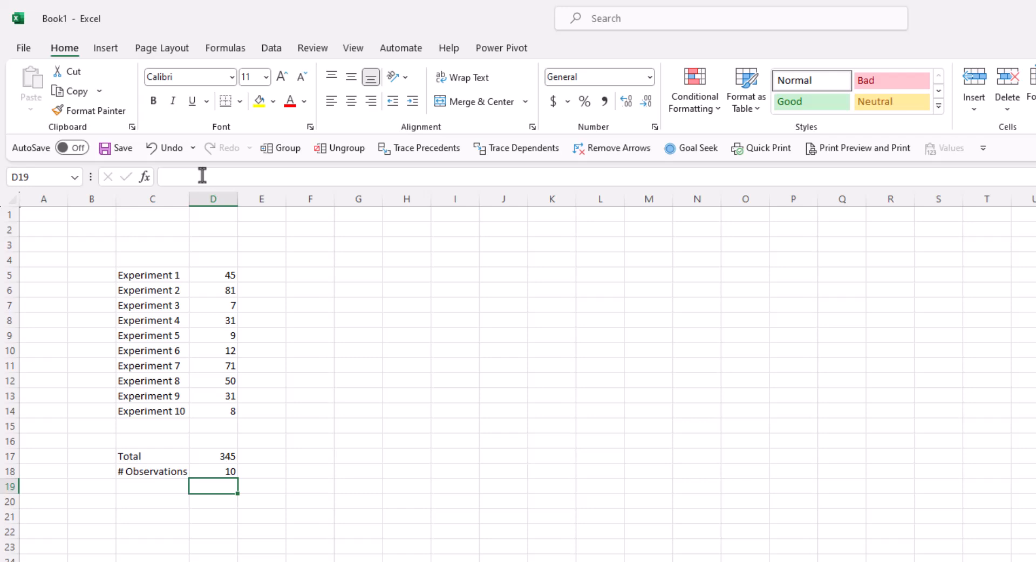
{"action": "type", "text": "="}
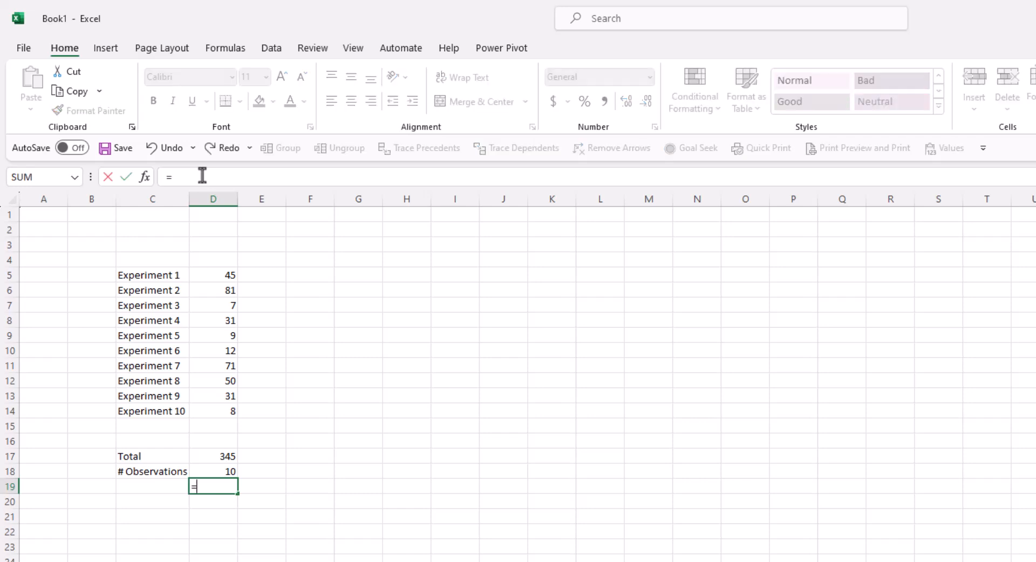
{"action": "type", "text": "average"}
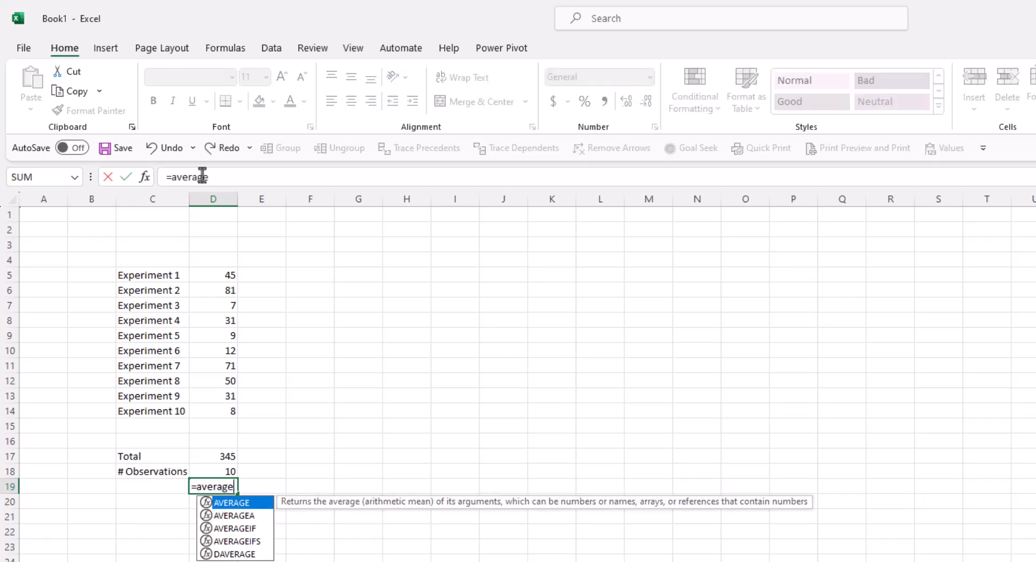
{"action": "type", "text": "("}
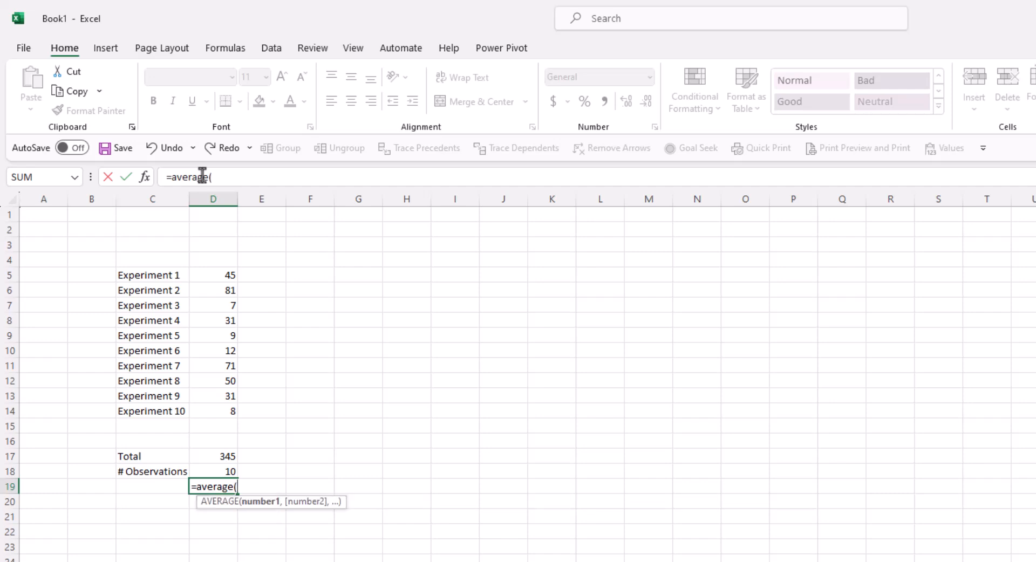
{"action": "left_click", "coordinate": [210, 277]}
{"action": "left_click_drag", "start_coordinate": [210, 276], "coordinate": [208, 413]}
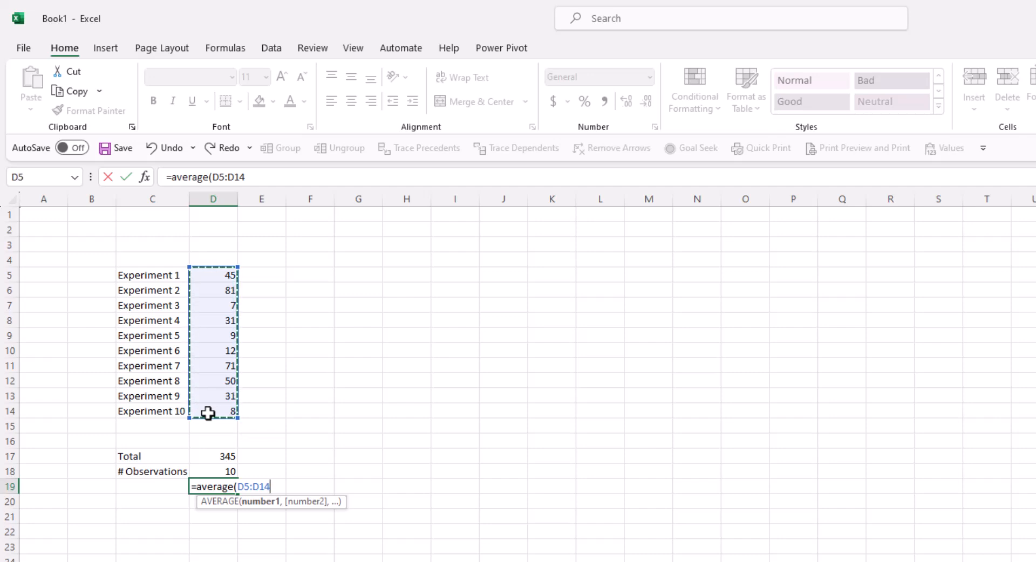
{"action": "type", "text": ")"}
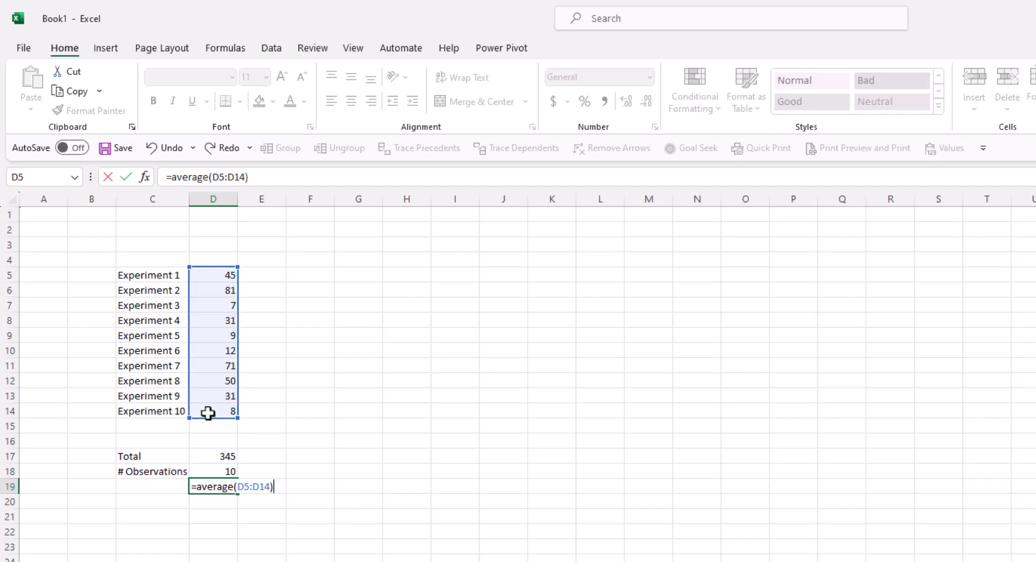
{"action": "key", "text": "Return"}
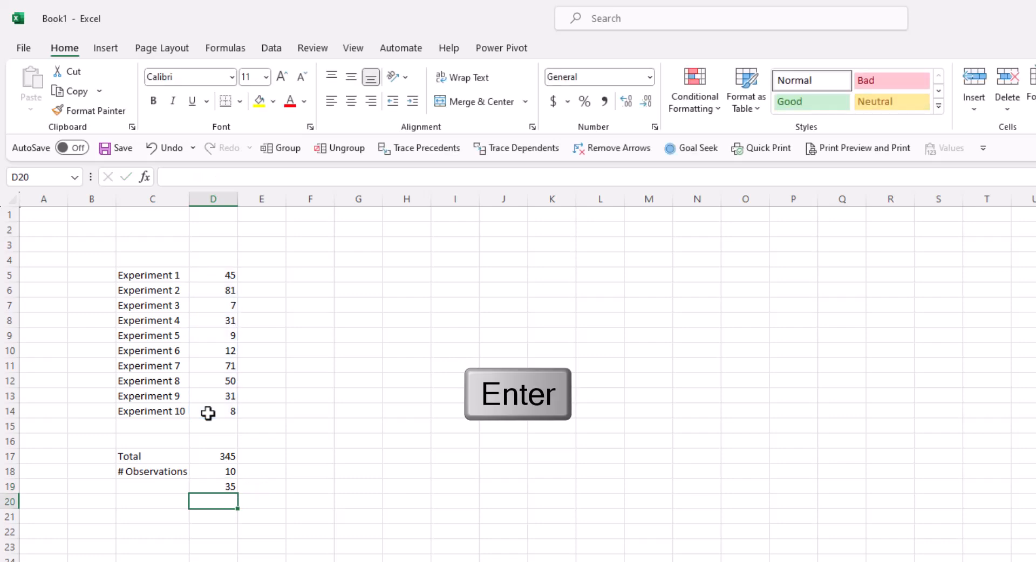
Label the average by entering "Mean" in cell C19
{"action": "key", "text": "Up"}
{"action": "key", "text": "Left"}
{"action": "type", "text": "Mea"}
{"action": "key", "text": "Return"}
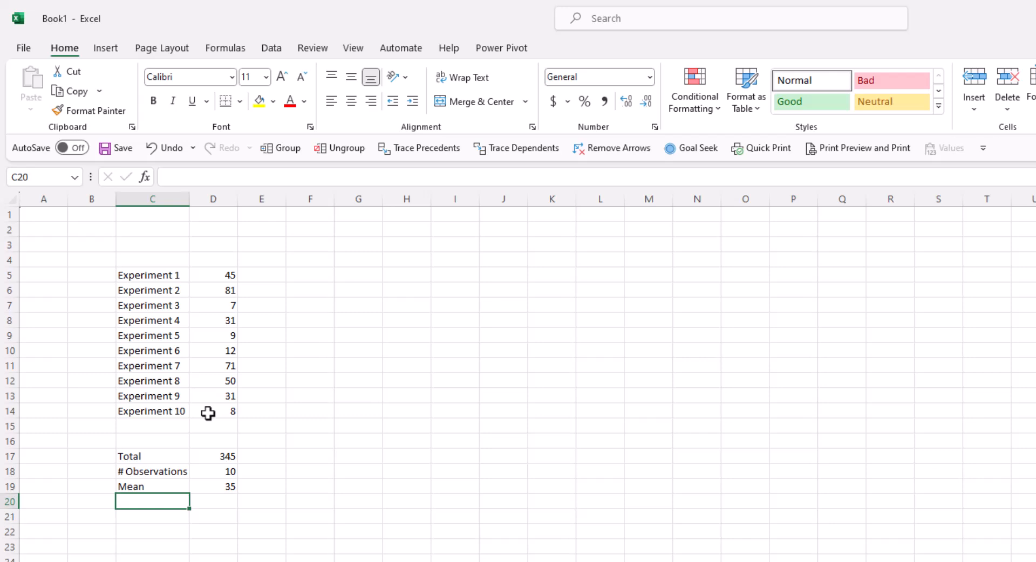
Find the largest experiment value in cell D20 with the formula =max(D5:D14)
{"action": "key", "text": "Right"}
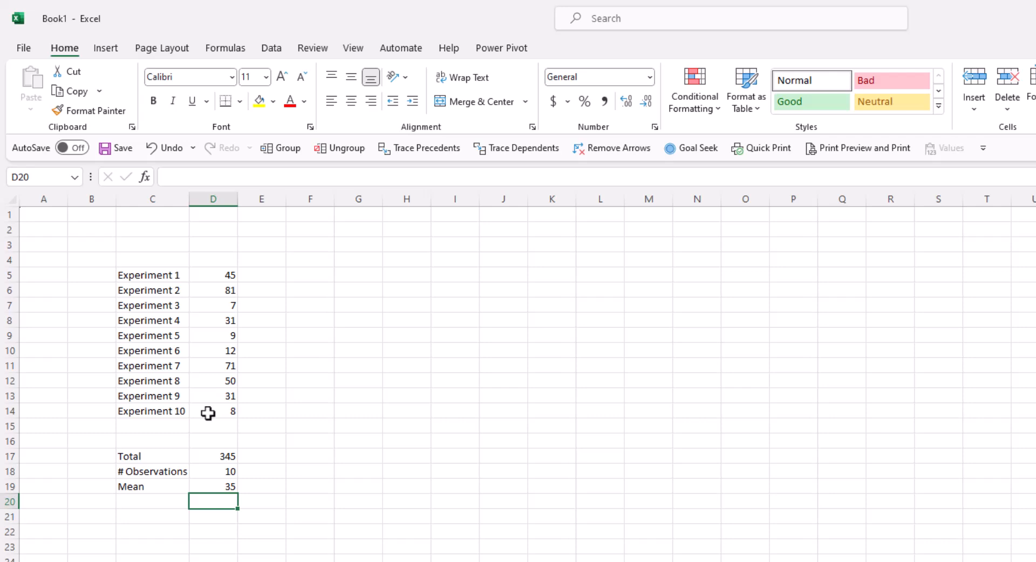
{"action": "type", "text": "="}
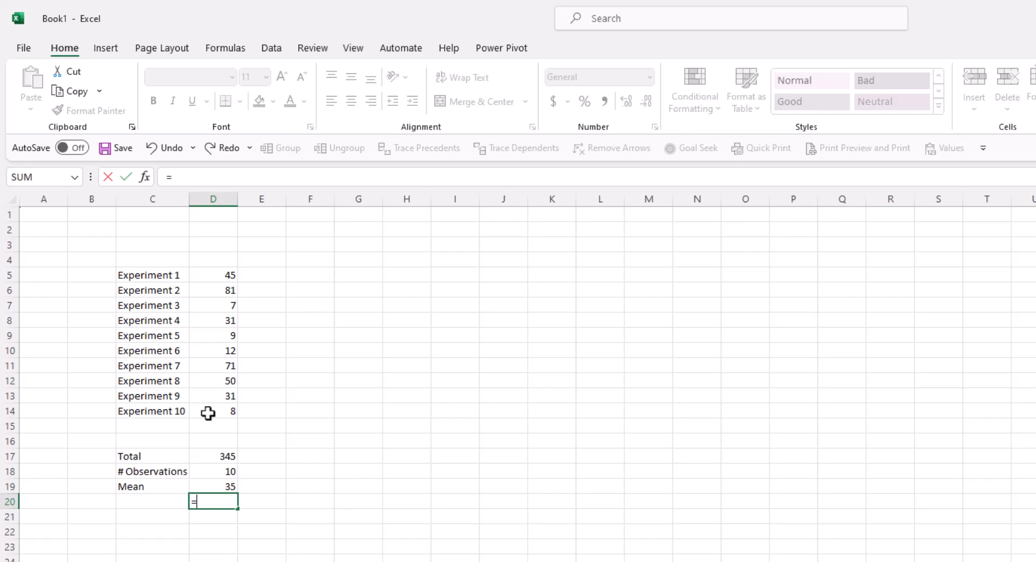
{"action": "type", "text": "max("}
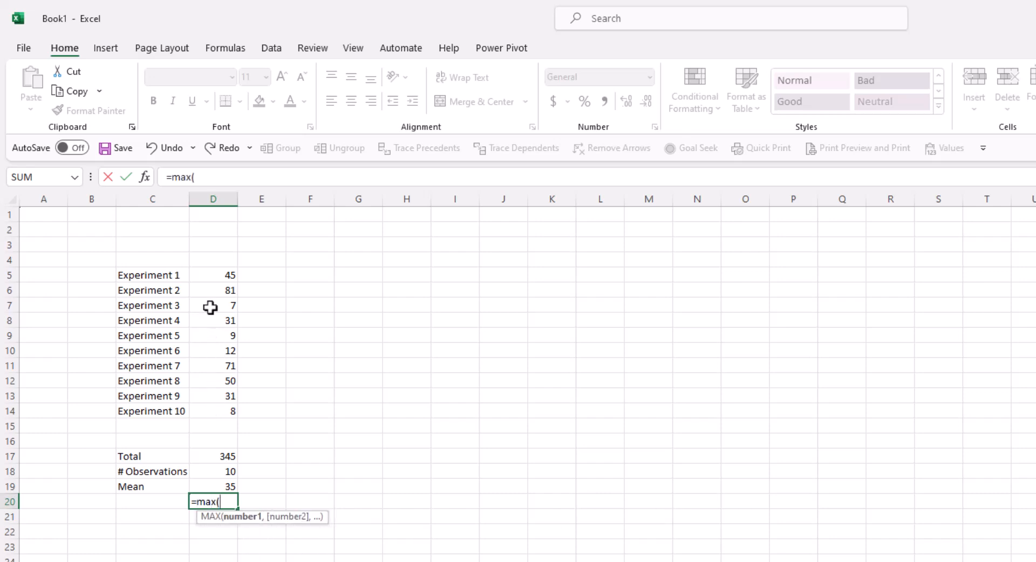
{"action": "left_click_drag", "start_coordinate": [208, 275], "coordinate": [210, 411]}
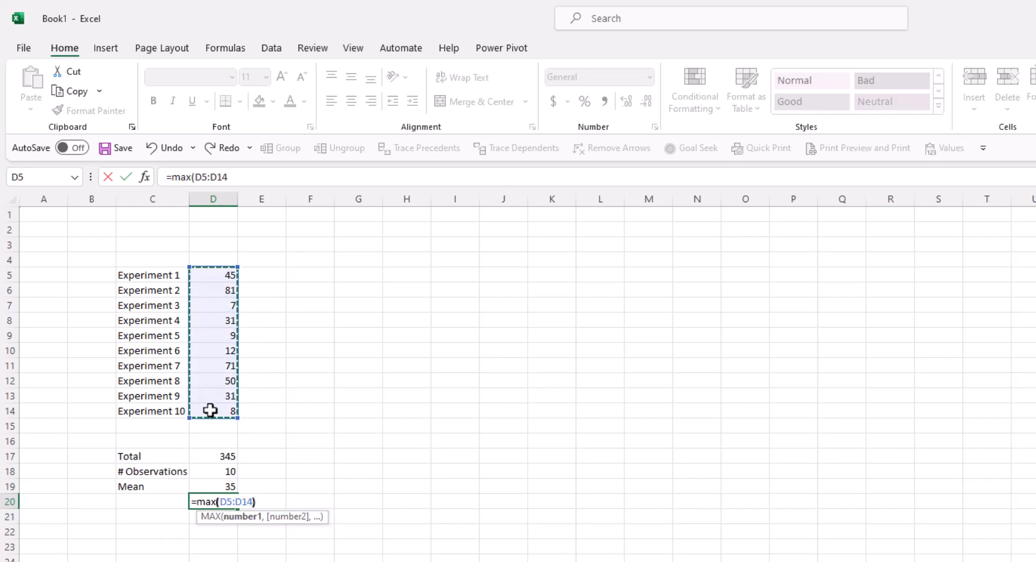
{"action": "type", "text": ")"}
{"action": "key", "text": "Return"}
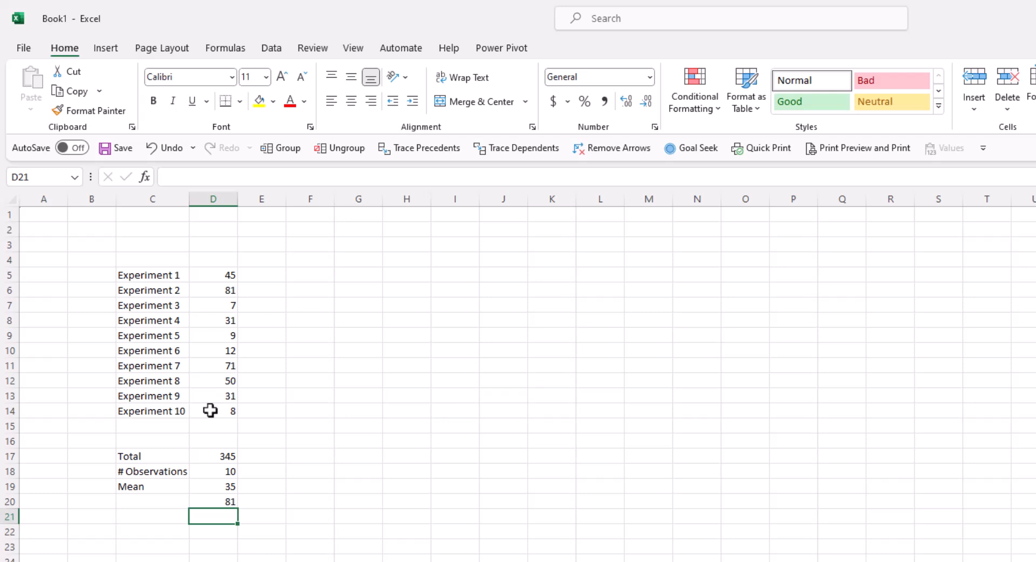
Label the largest value by entering "Max" in cell C20
{"action": "key", "text": "Left"}
{"action": "key", "text": "Up"}
{"action": "type", "text": "Max"}
{"action": "key", "text": "Return"}
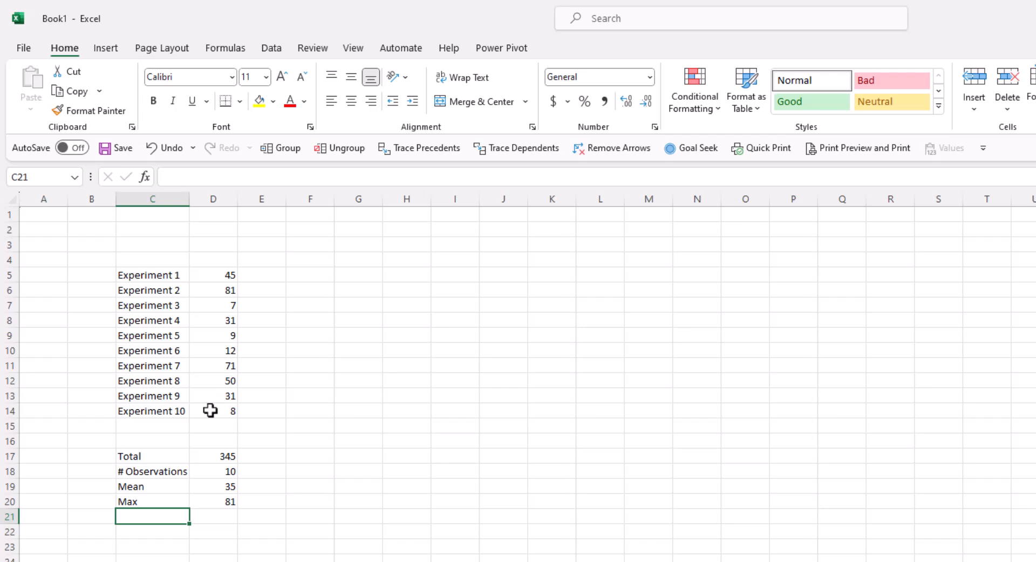
Find the smallest experiment value in cell D21 with the formula =min(D5:D14)
{"action": "key", "text": "Right"}
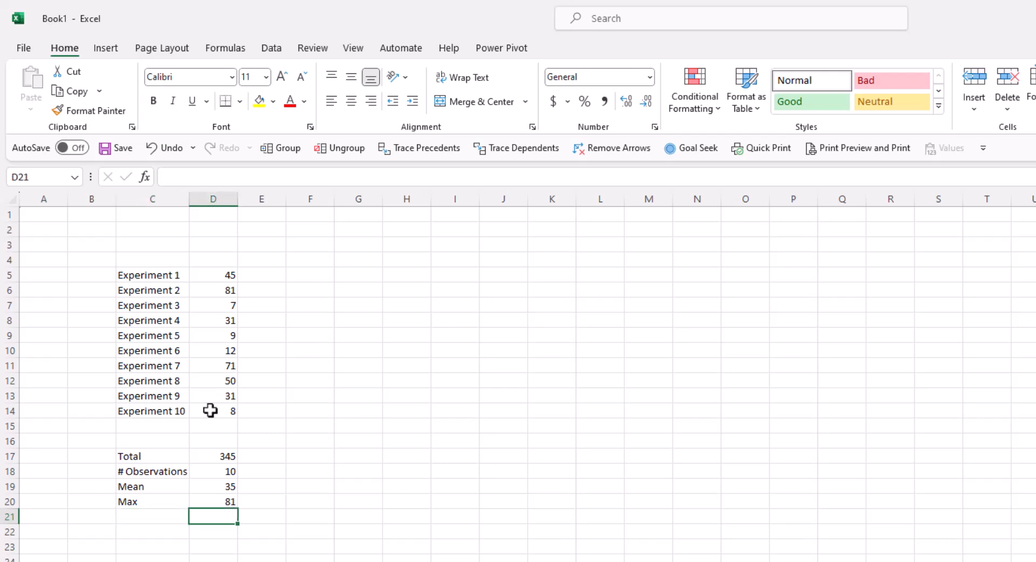
{"action": "type", "text": "="}
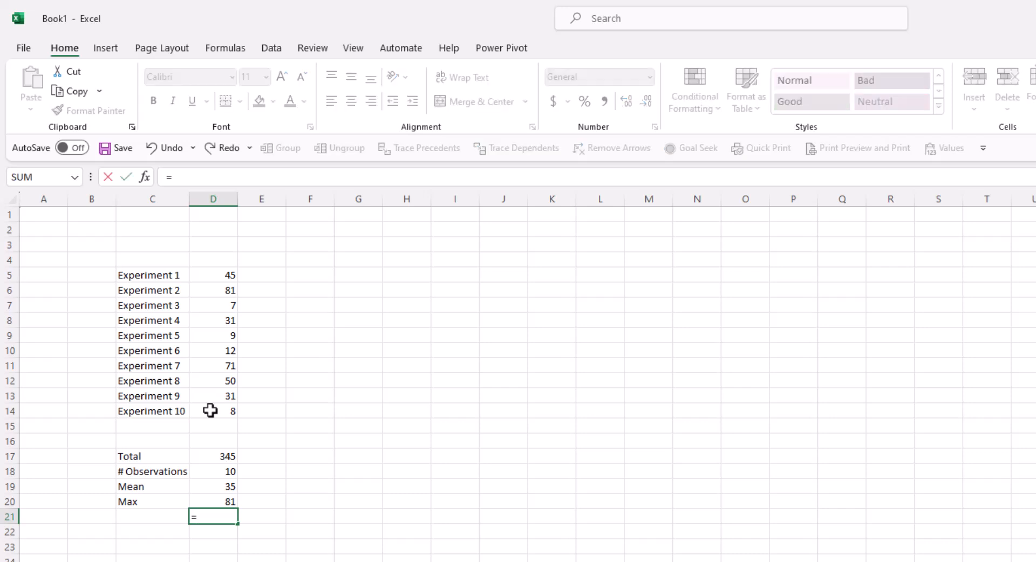
{"action": "type", "text": "min("}
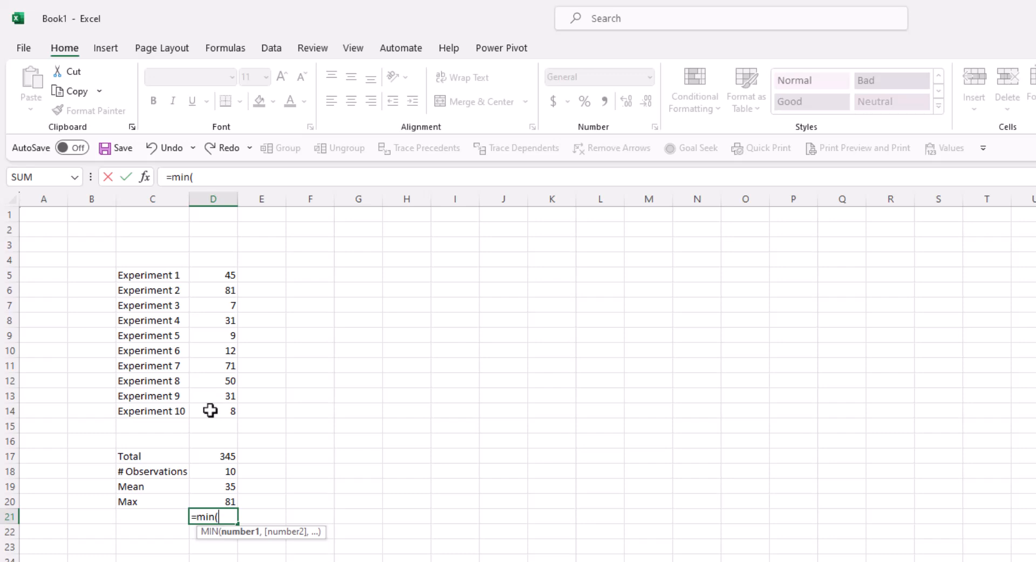
{"action": "left_click_drag", "start_coordinate": [212, 276], "coordinate": [204, 406]}
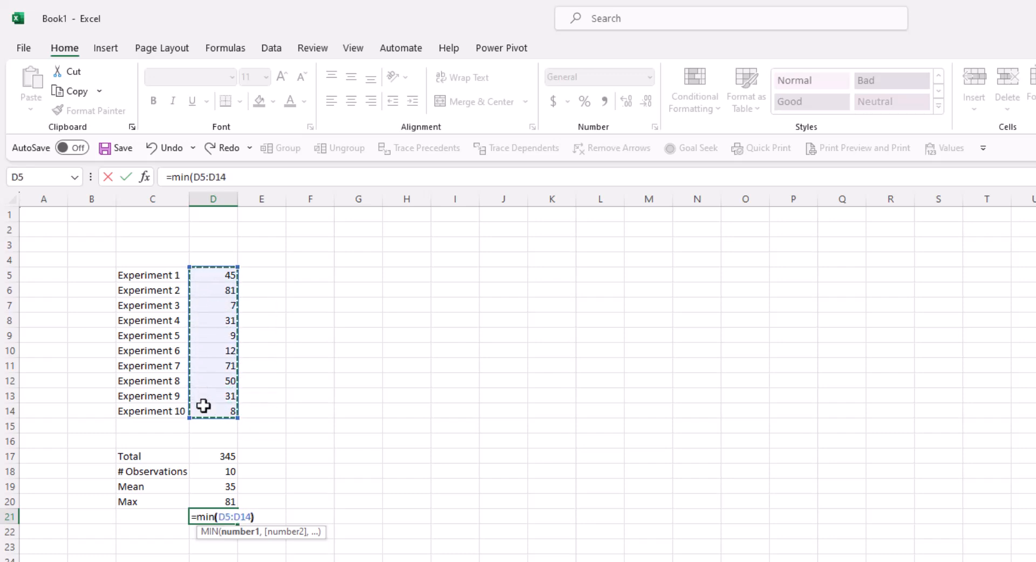
{"action": "type", "text": ")"}
{"action": "key", "text": "Return"}
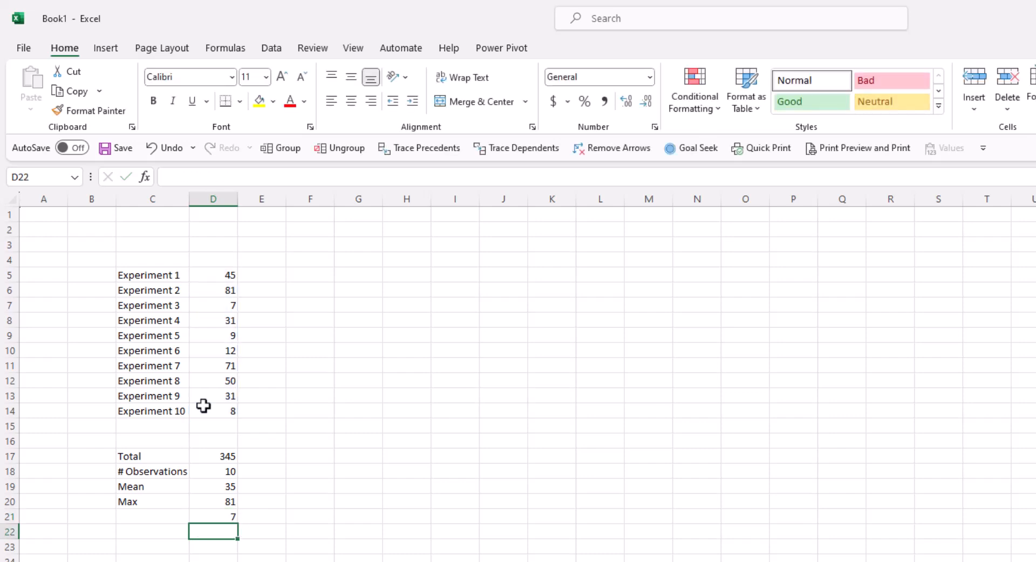
Label the smallest value by entering "Min" in cell C21
{"action": "key", "text": "Up"}
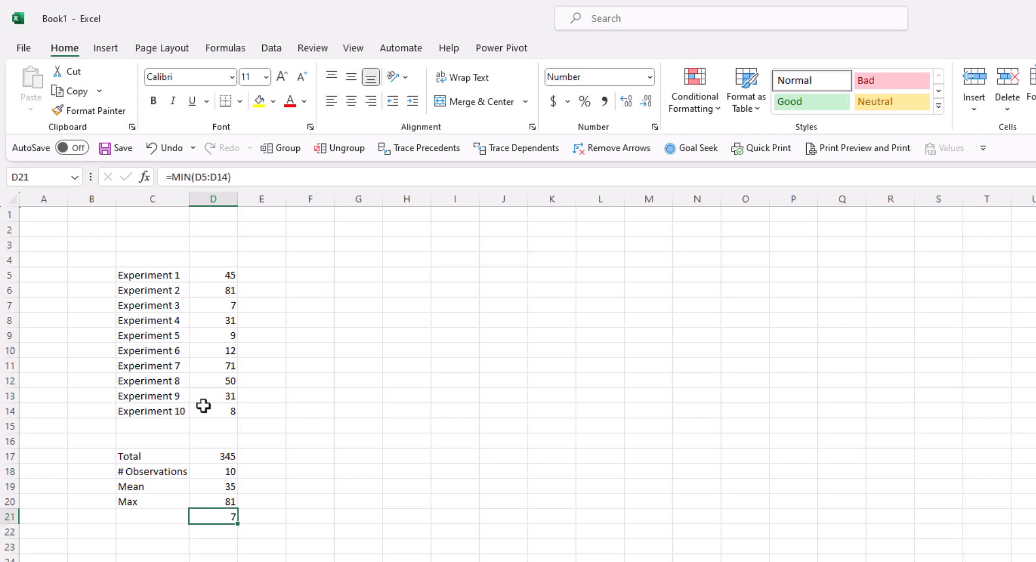
{"action": "key", "text": "Left"}
{"action": "type", "text": "Min"}
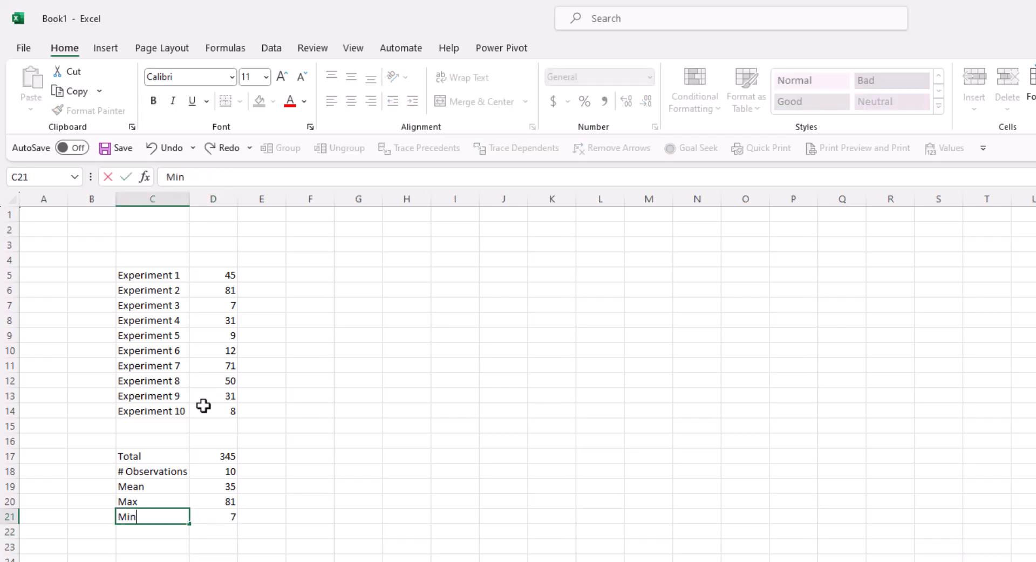
{"action": "key", "text": "Return"}
Review the formulas behind the summary results in D17:D21, and display the range referenced by the Min formula within its cell
{"action": "left_click", "coordinate": [210, 456]}
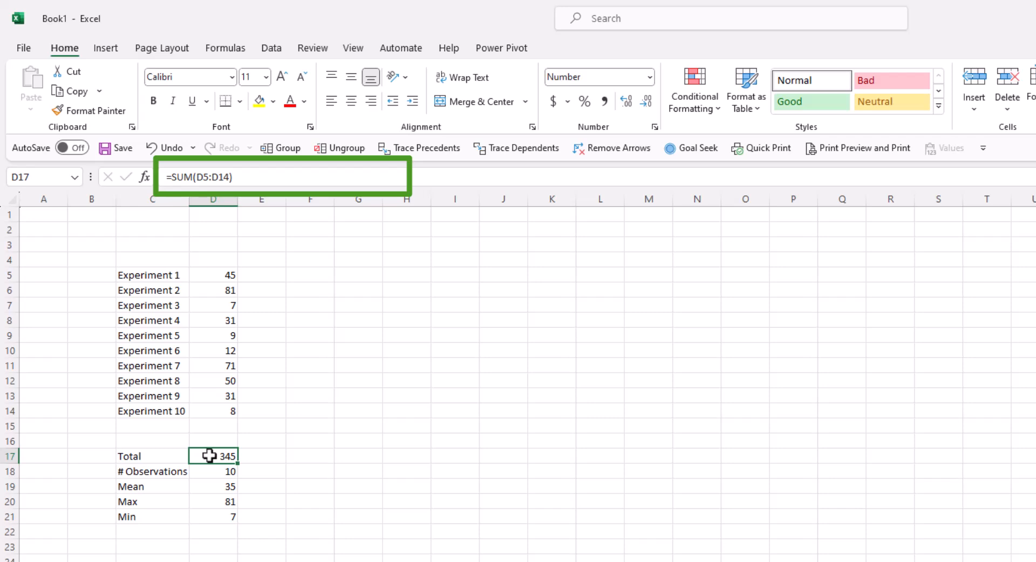
{"action": "key", "text": "Down"}
{"action": "key", "text": "Down"}
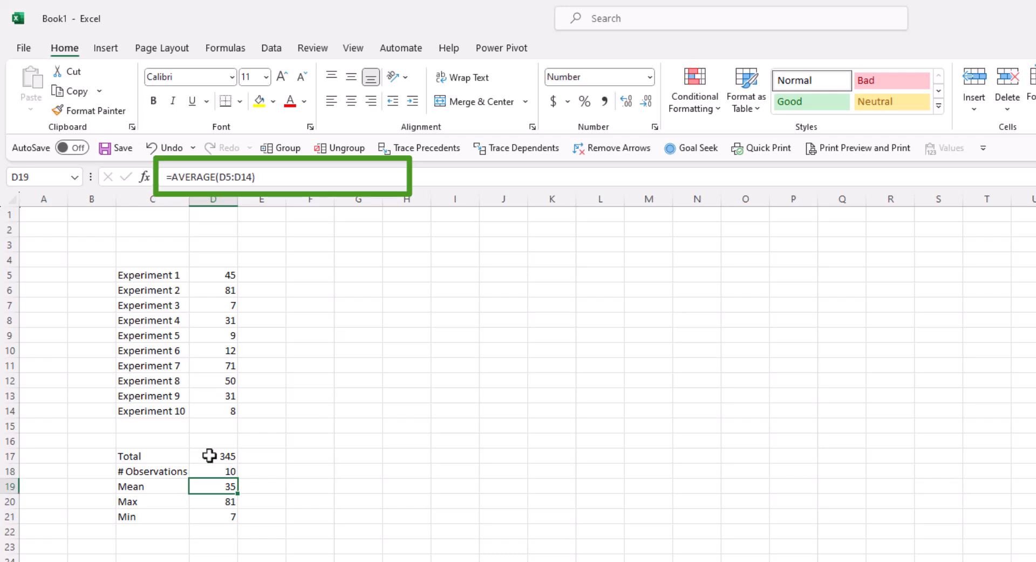
{"action": "key", "text": "Down"}
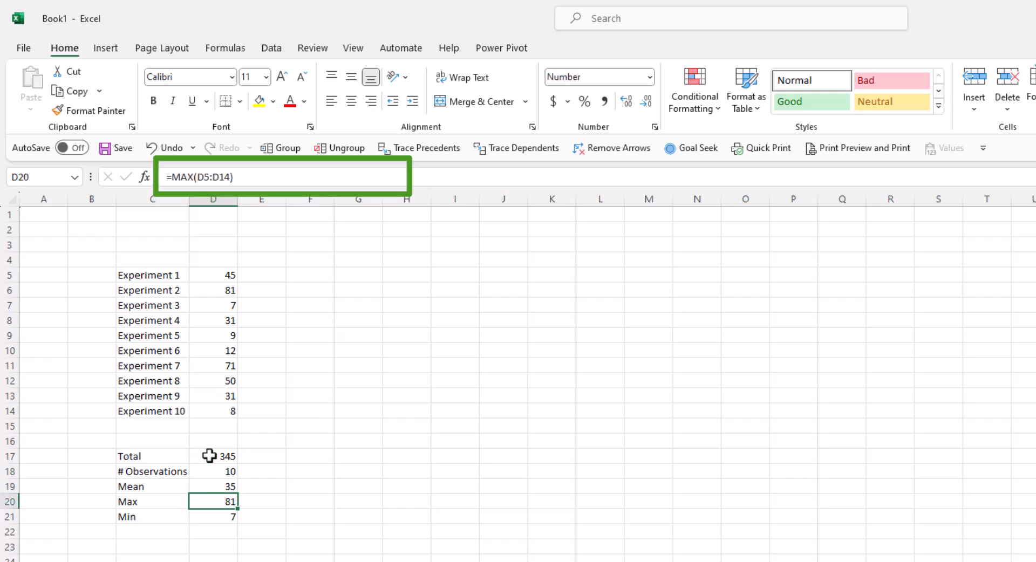
{"action": "key", "text": "Down"}
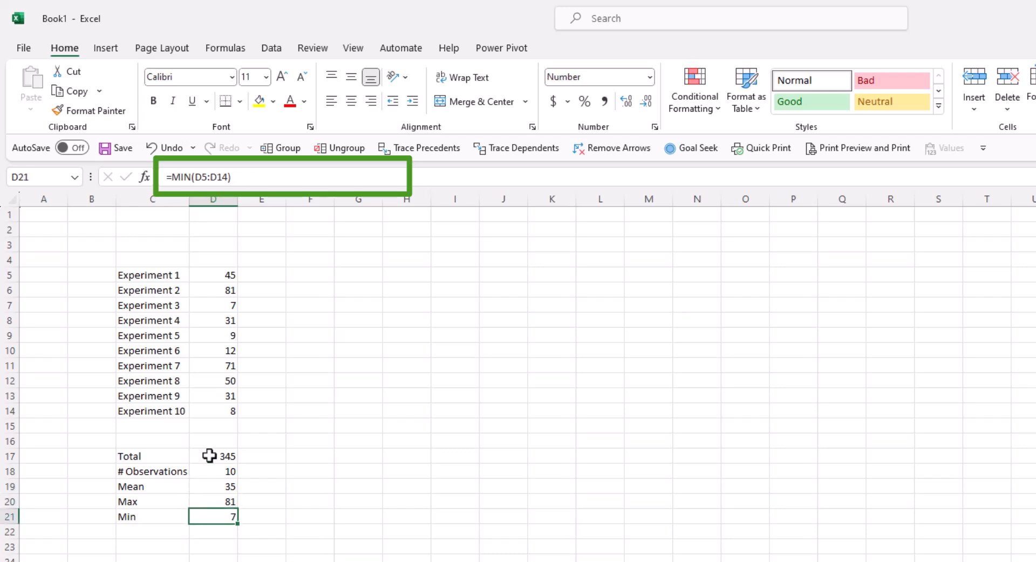
{"action": "double_click", "coordinate": [212, 517]}
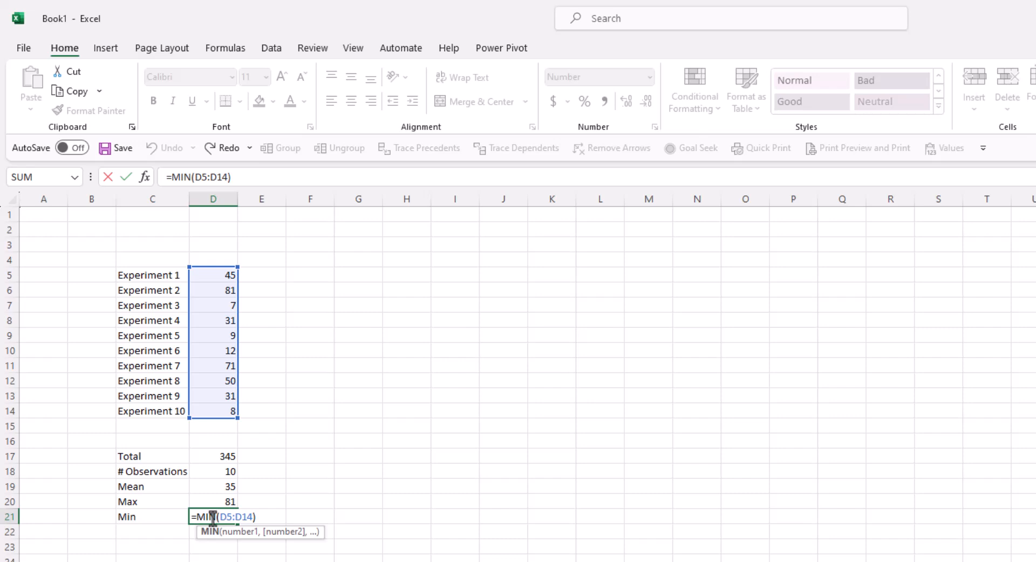
{"action": "key", "text": "Return"}
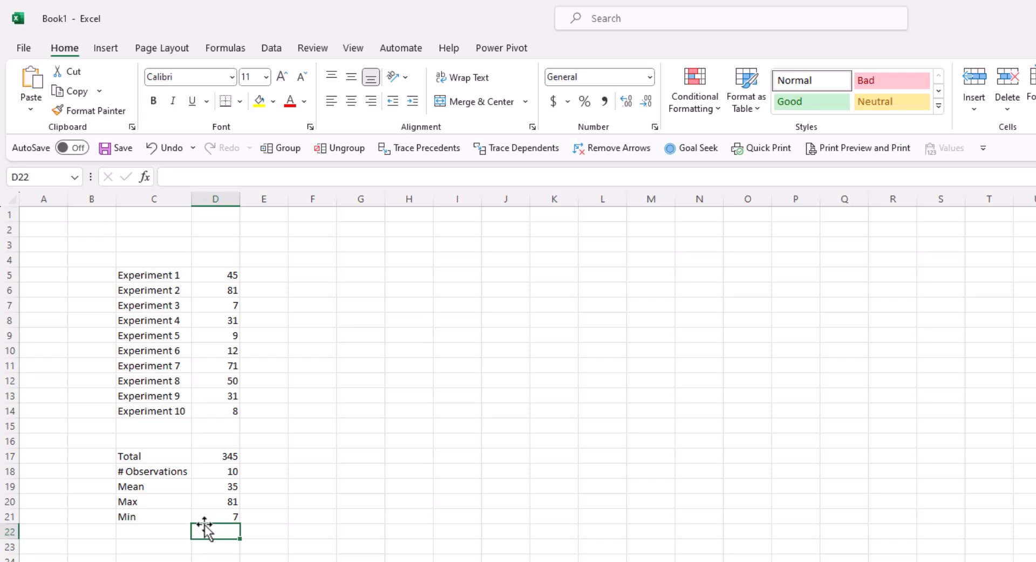
Insert a 2-D clustered column chart from the experiment names and values in C5:D14
{"action": "left_click_drag", "start_coordinate": [146, 272], "coordinate": [214, 411]}
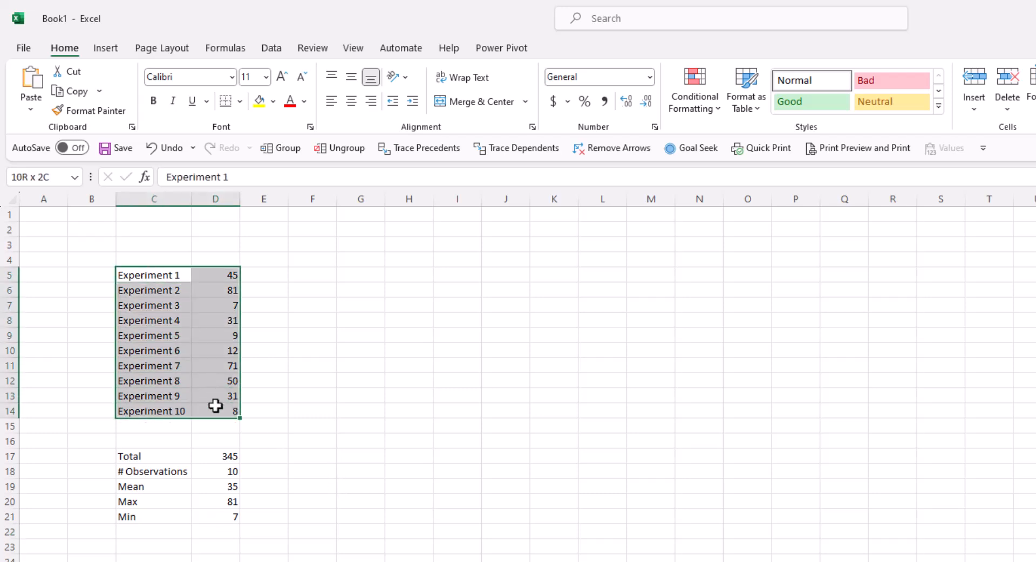
{"action": "left_click", "coordinate": [105, 49]}
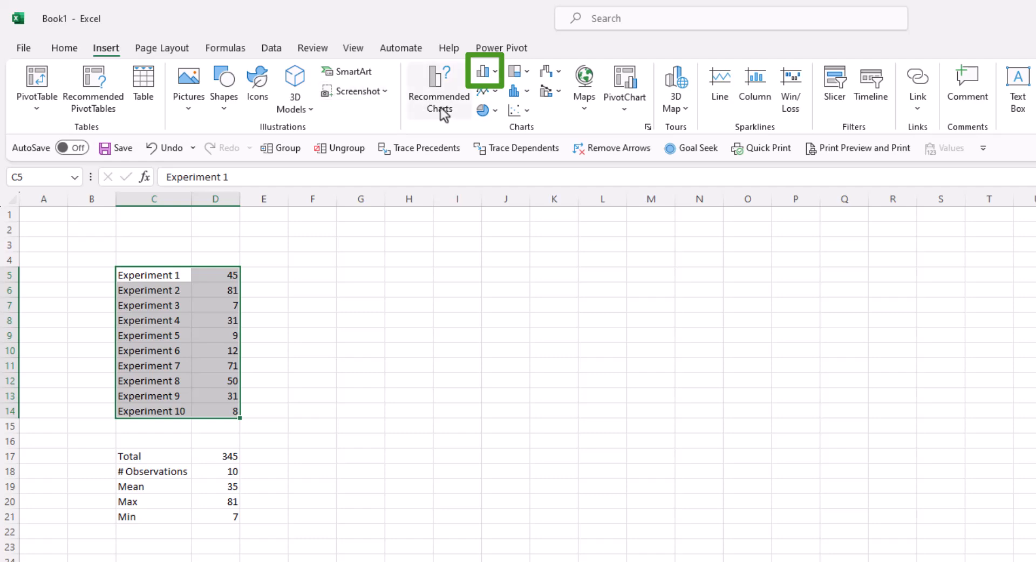
{"action": "left_click", "coordinate": [489, 71]}
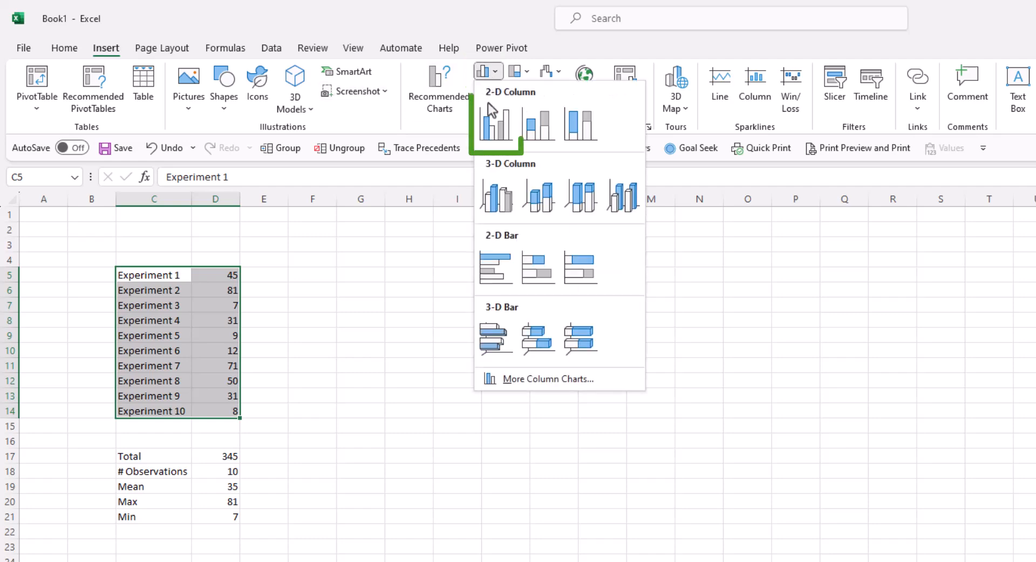
{"action": "left_click", "coordinate": [495, 127]}
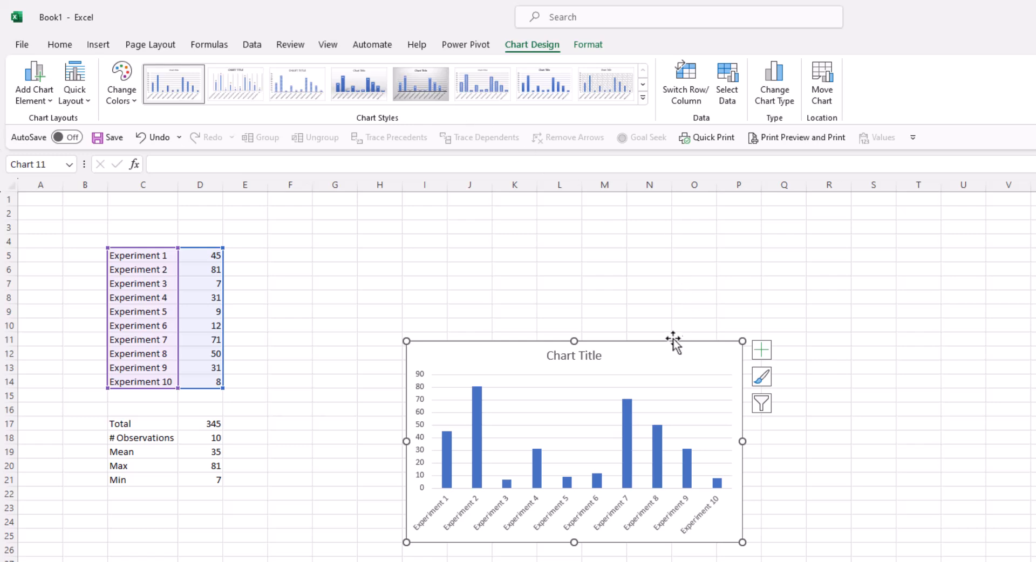
Try enlarging the column chart from its upper-right corner and undo the resize
{"action": "left_click_drag", "start_coordinate": [743, 342], "coordinate": [847, 250]}
{"action": "key", "text": "ctrl+z"}
Change the chart type of the experiment chart from column to Clustered Bar
{"action": "right_click", "coordinate": [535, 400]}
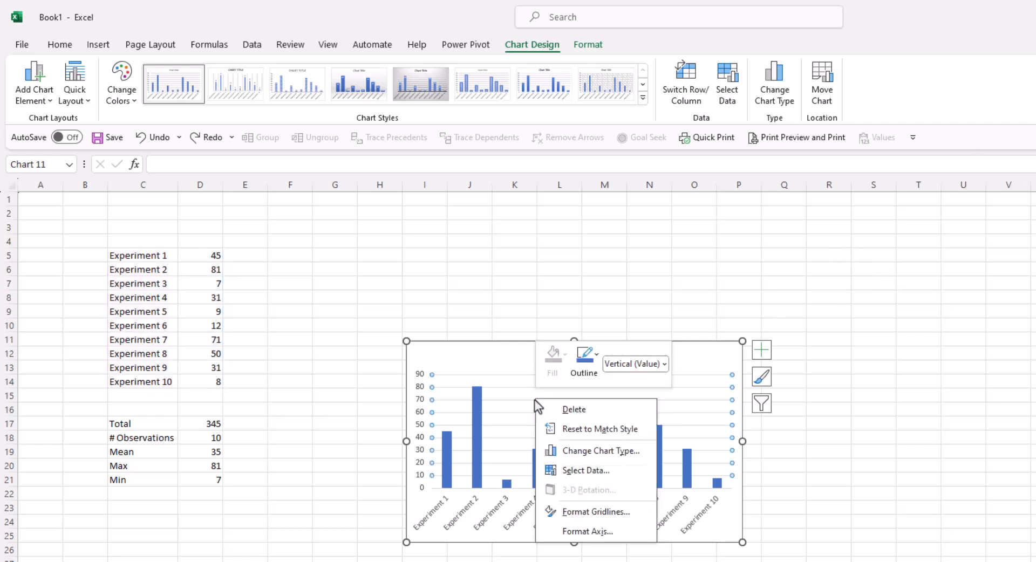
{"action": "left_click", "coordinate": [575, 453]}
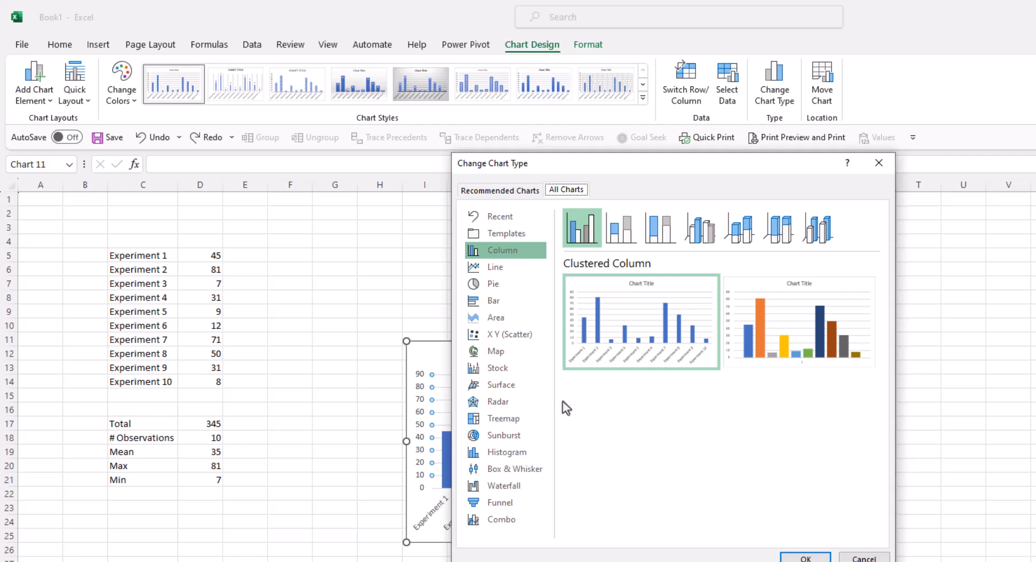
{"action": "left_click", "coordinate": [504, 303]}
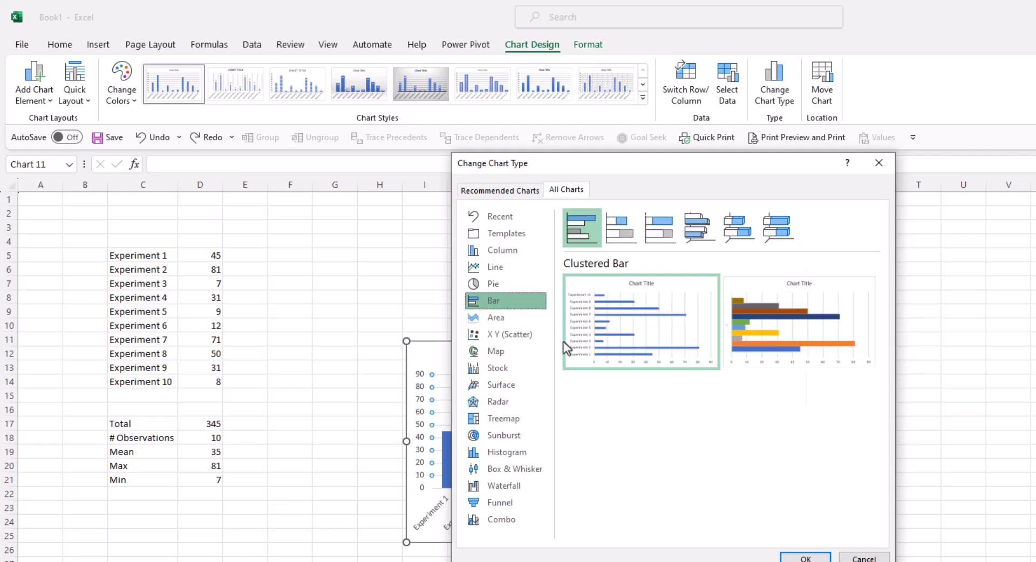
{"action": "left_click", "coordinate": [807, 558]}
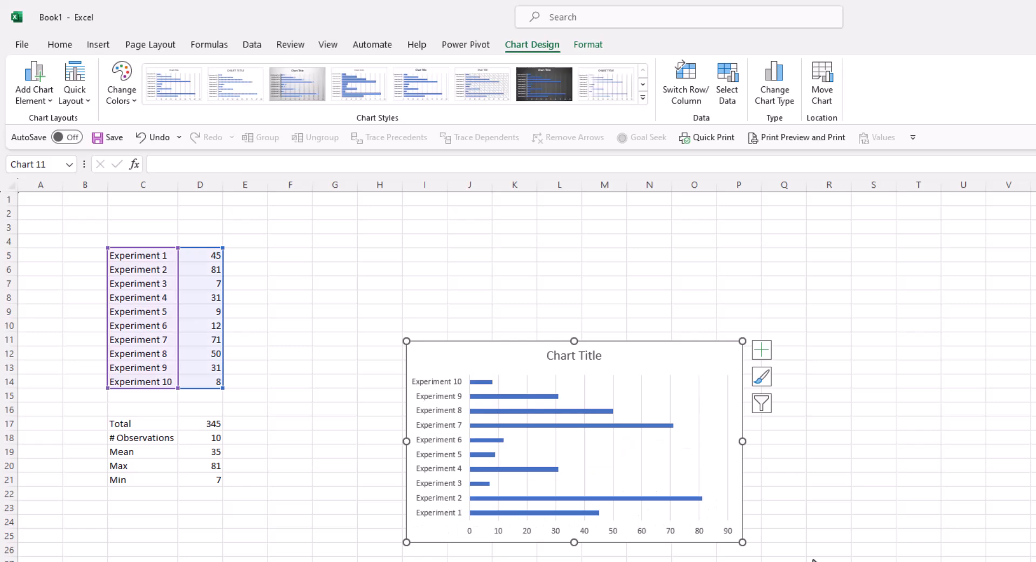
Undo the chart type change to return the experiment chart to columns
{"action": "key", "text": "ctrl+z"}
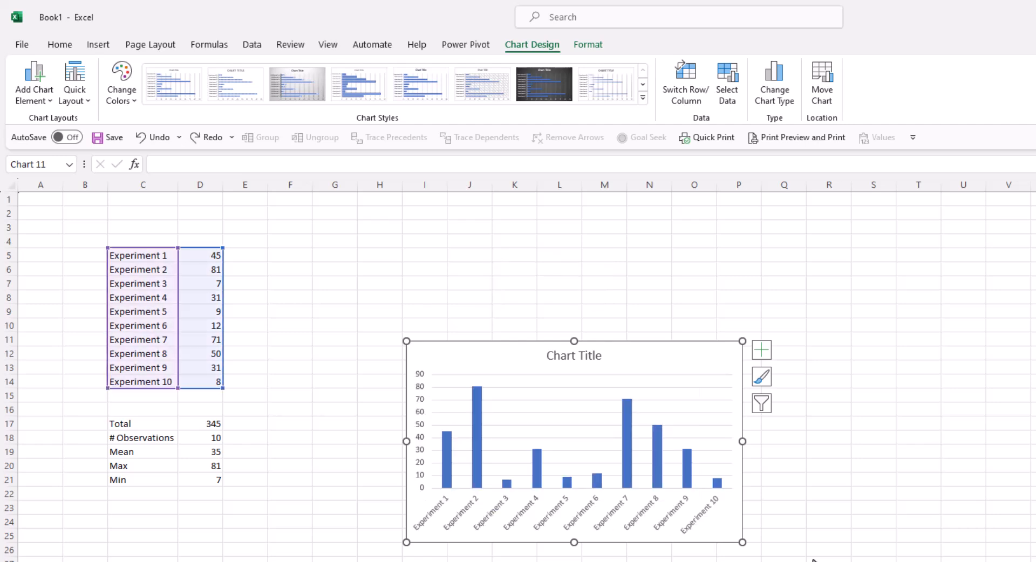
Shorten the experiment labels in C5:C14 by entering Exp 1 in C5 and filling the series down to Exp 10
{"action": "left_click", "coordinate": [156, 261]}
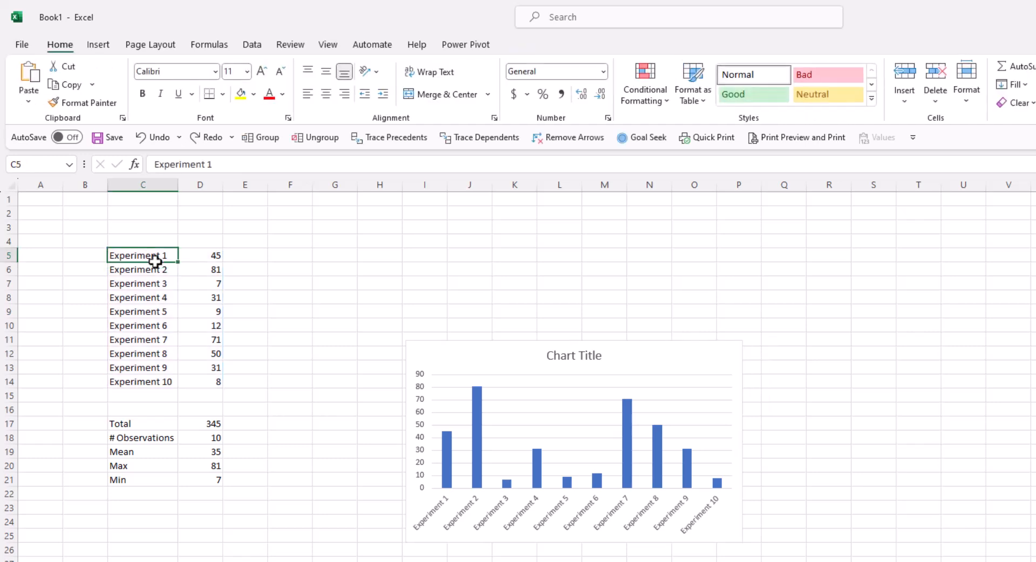
{"action": "type", "text": "Exp 1"}
{"action": "key", "text": "Return"}
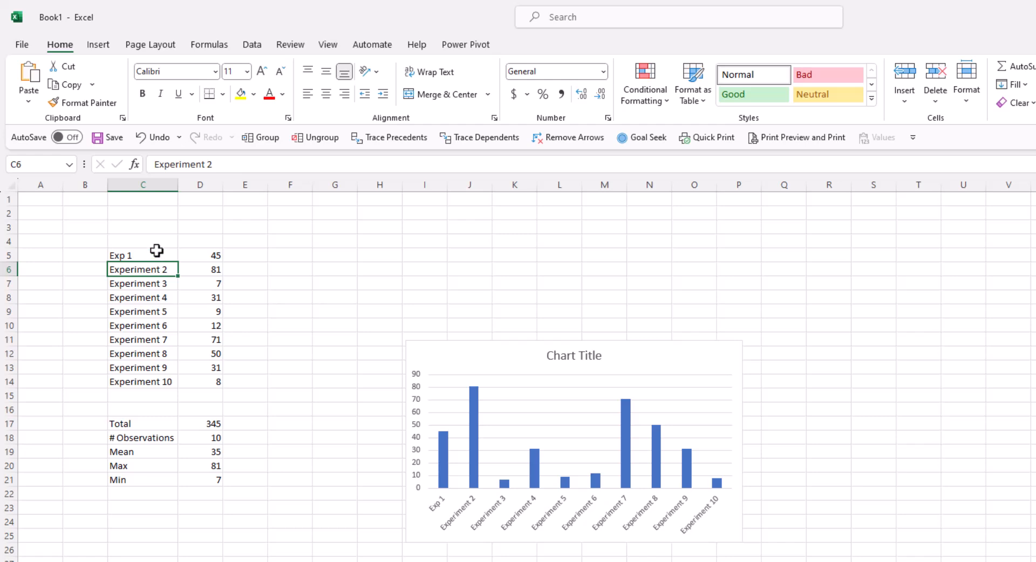
{"action": "left_click", "coordinate": [156, 257]}
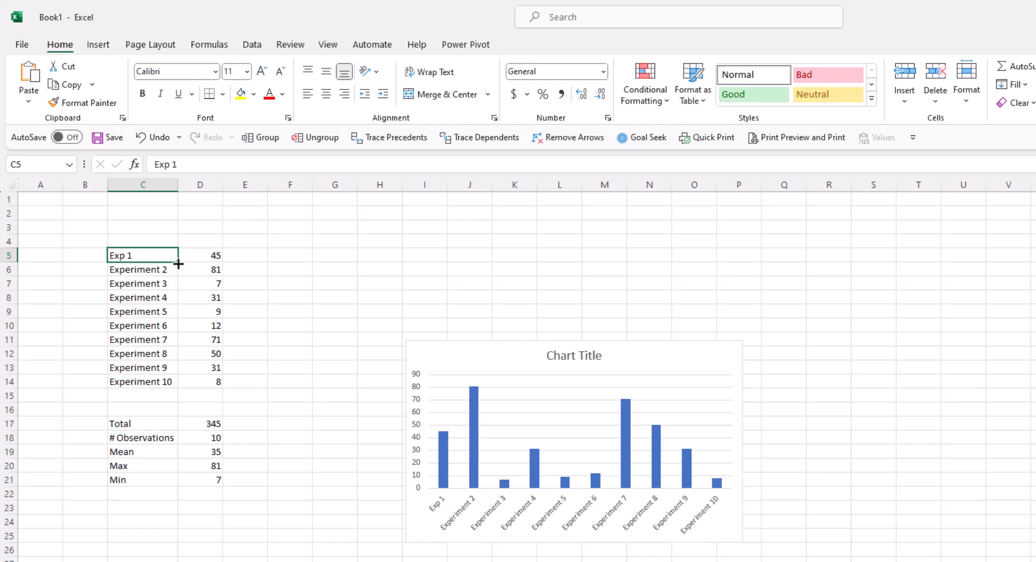
{"action": "left_click_drag", "start_coordinate": [178, 264], "coordinate": [185, 386]}
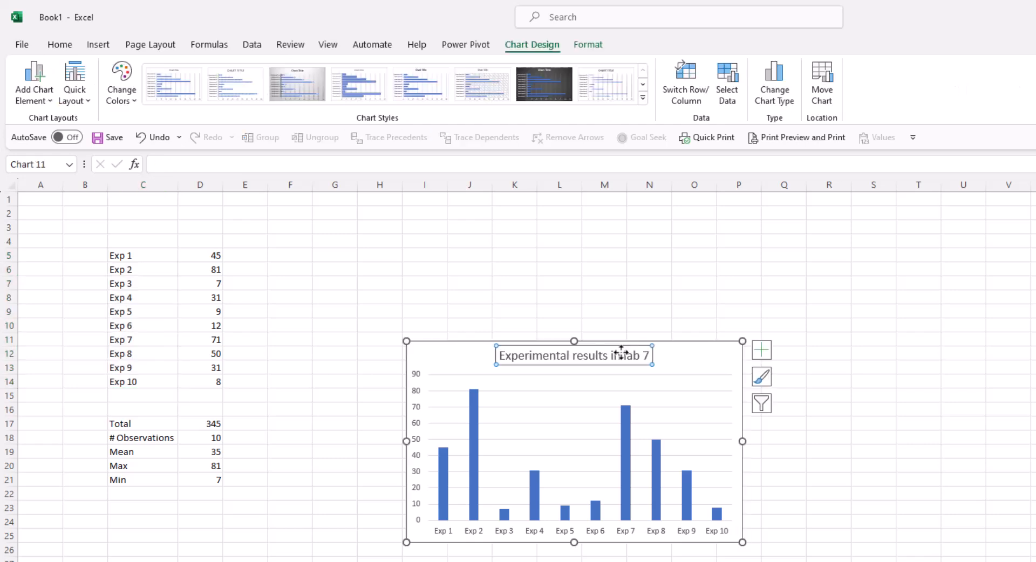
Make the chart title bold and delete the chart's horizontal gridlines
{"action": "left_click", "coordinate": [60, 46]}
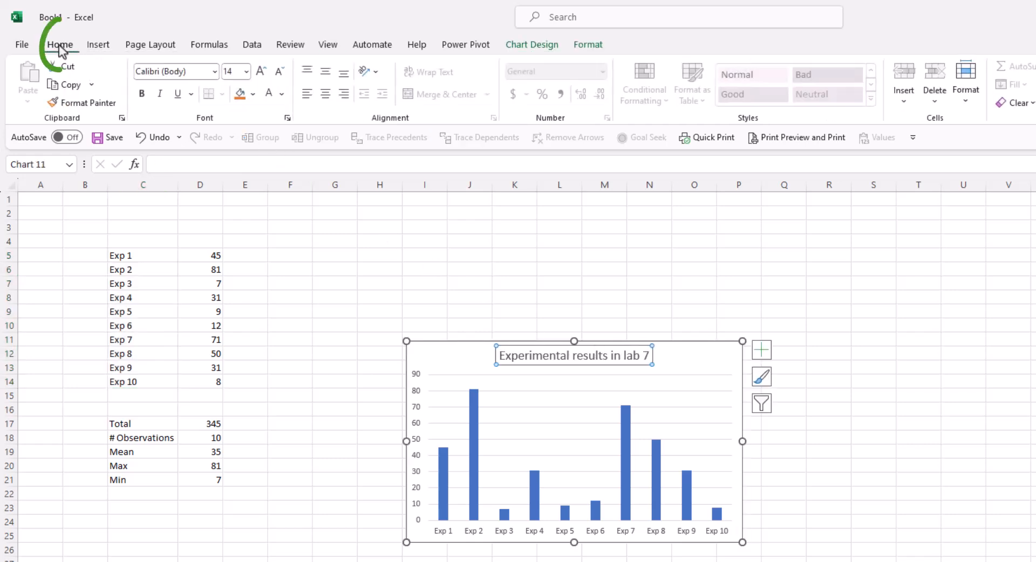
{"action": "left_click", "coordinate": [144, 97]}
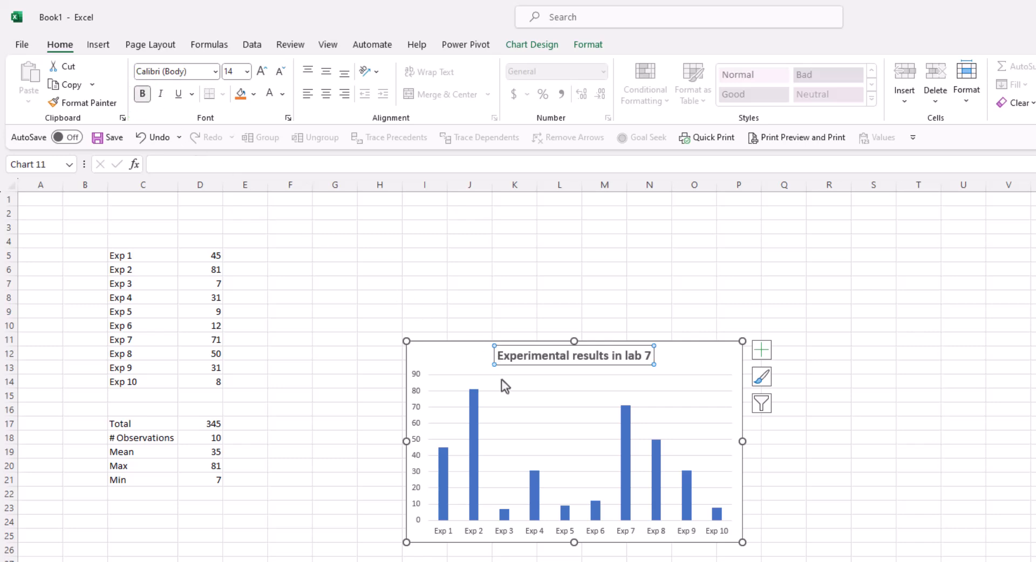
{"action": "left_click", "coordinate": [506, 395]}
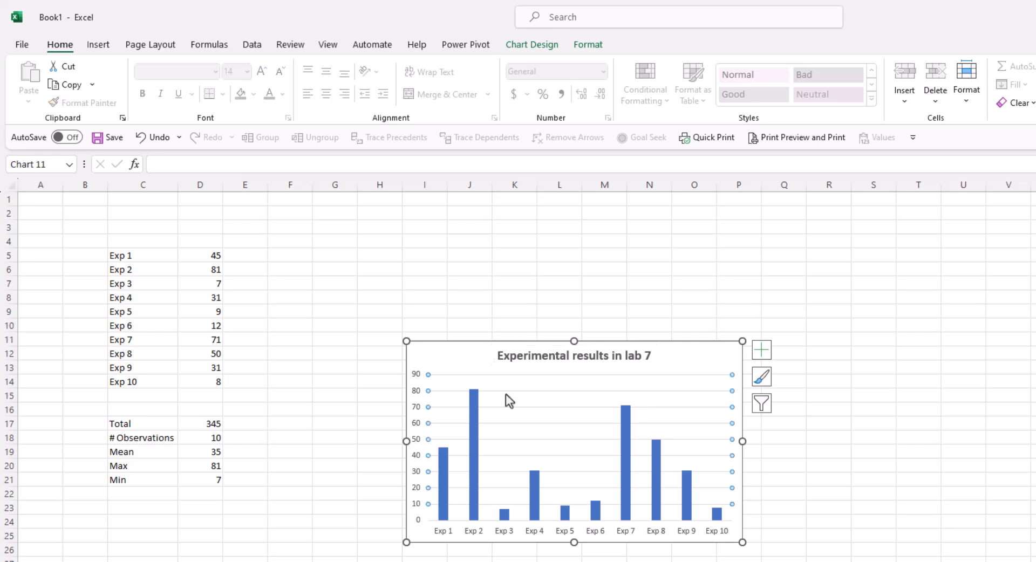
{"action": "key", "text": "Delete"}
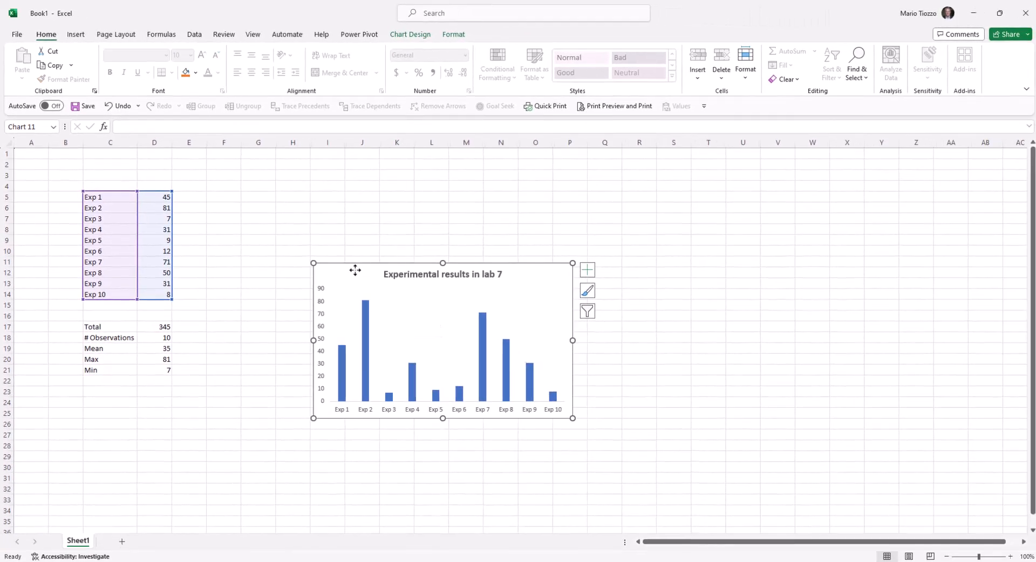
Remove the border around the chart area by setting it to No line
{"action": "right_click", "coordinate": [460, 350]}
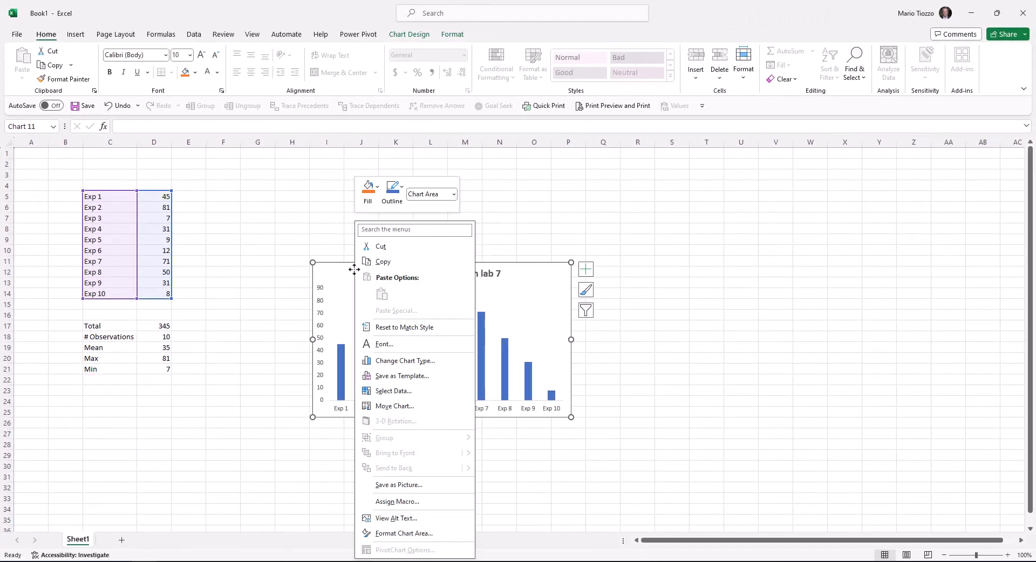
{"action": "left_click", "coordinate": [420, 534]}
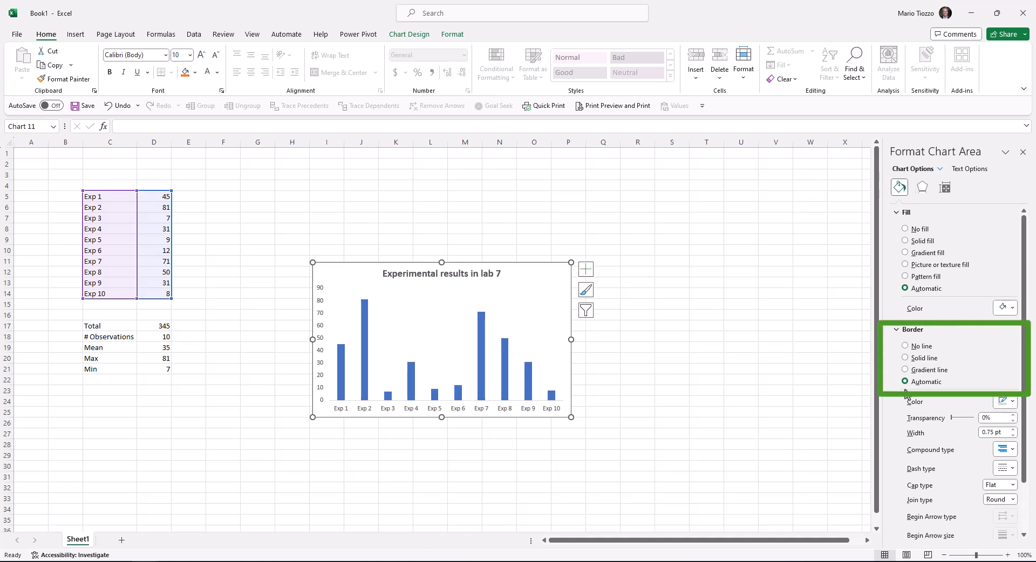
{"action": "left_click", "coordinate": [906, 348]}
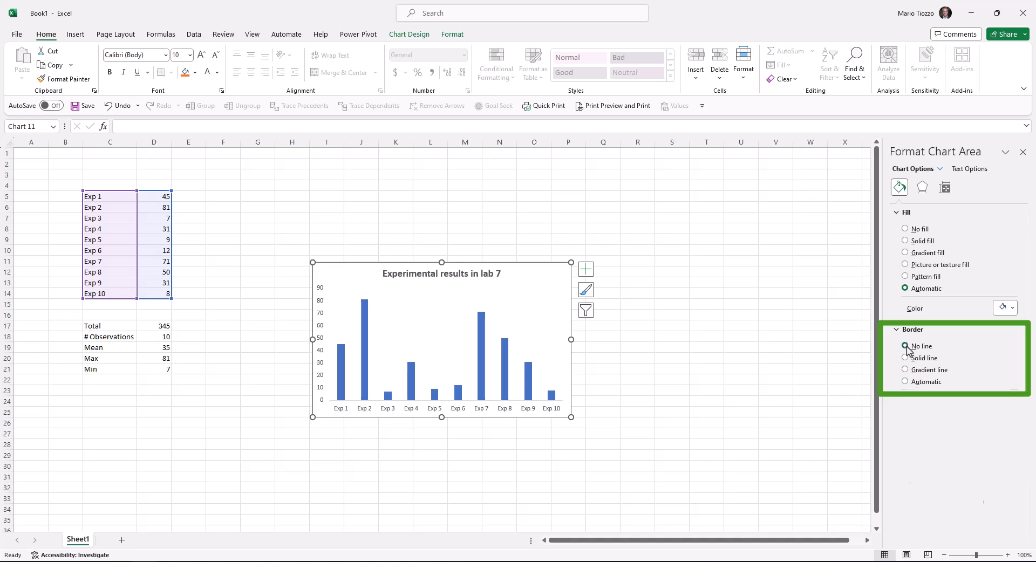
{"action": "left_click", "coordinate": [584, 371]}
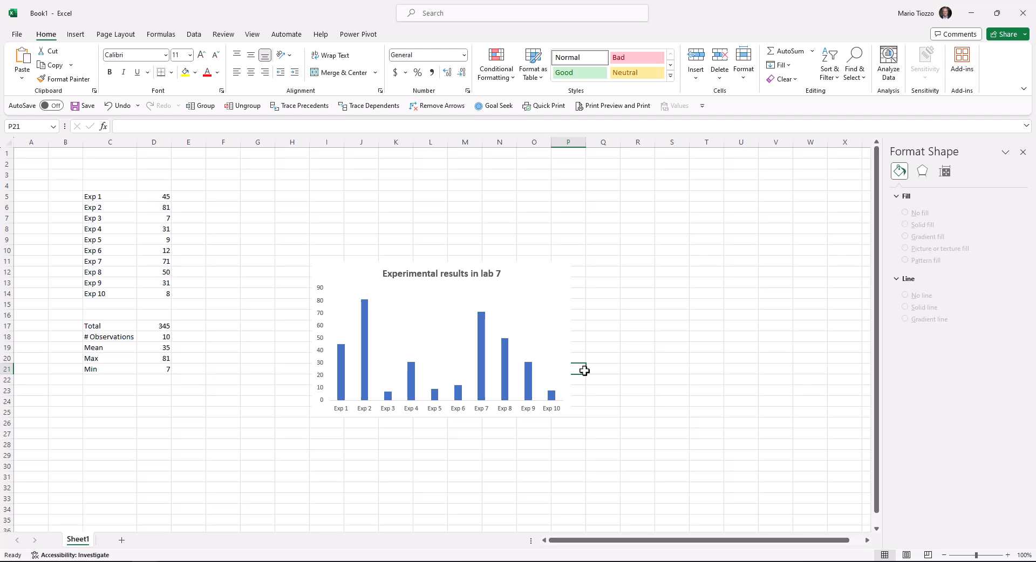
Try recolouring all the chart's columns with the custom green #20E841 and undo the colour change
{"action": "left_click", "coordinate": [483, 379]}
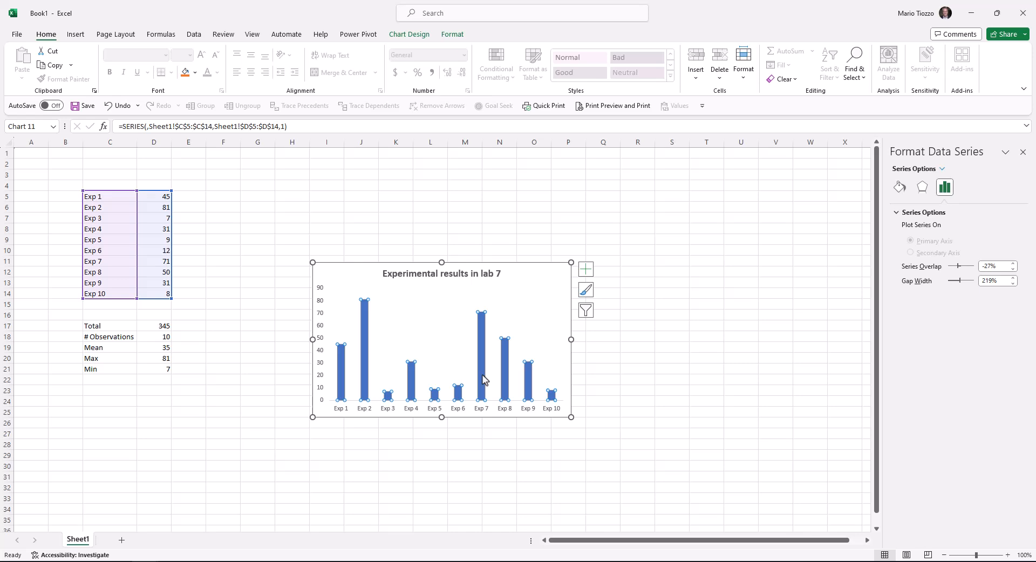
{"action": "left_click", "coordinate": [904, 192]}
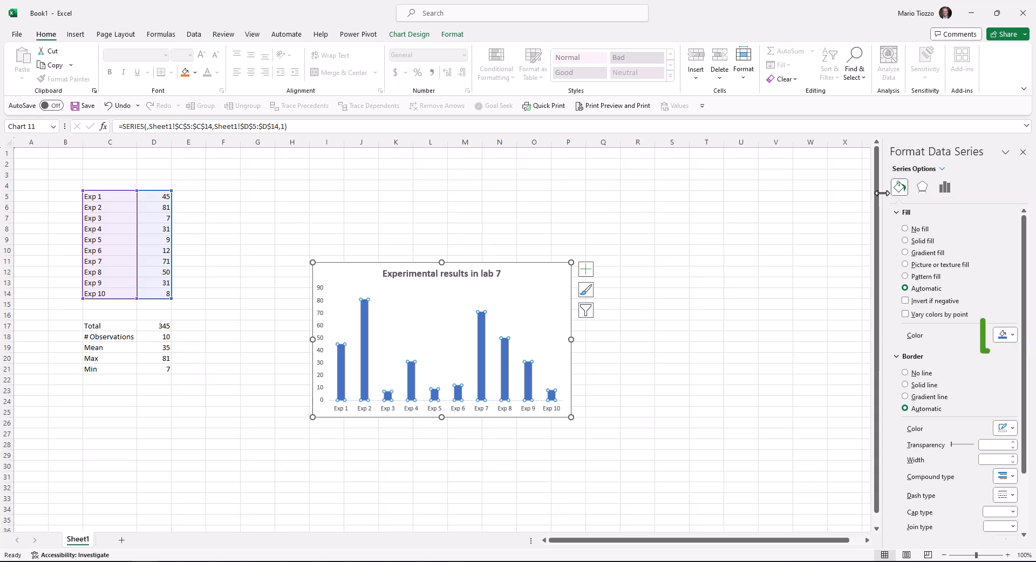
{"action": "left_click", "coordinate": [1011, 336]}
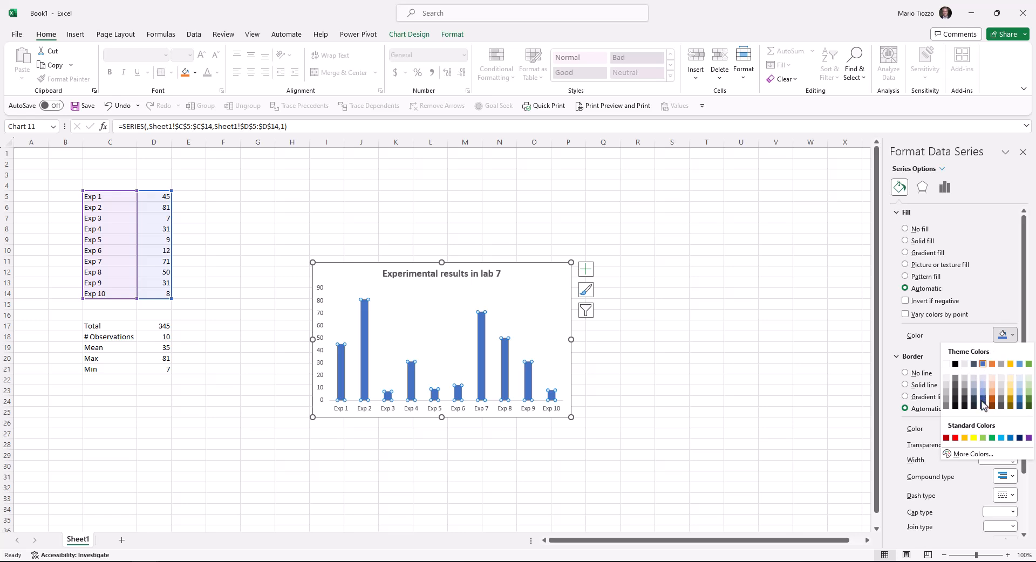
{"action": "left_click", "coordinate": [982, 455]}
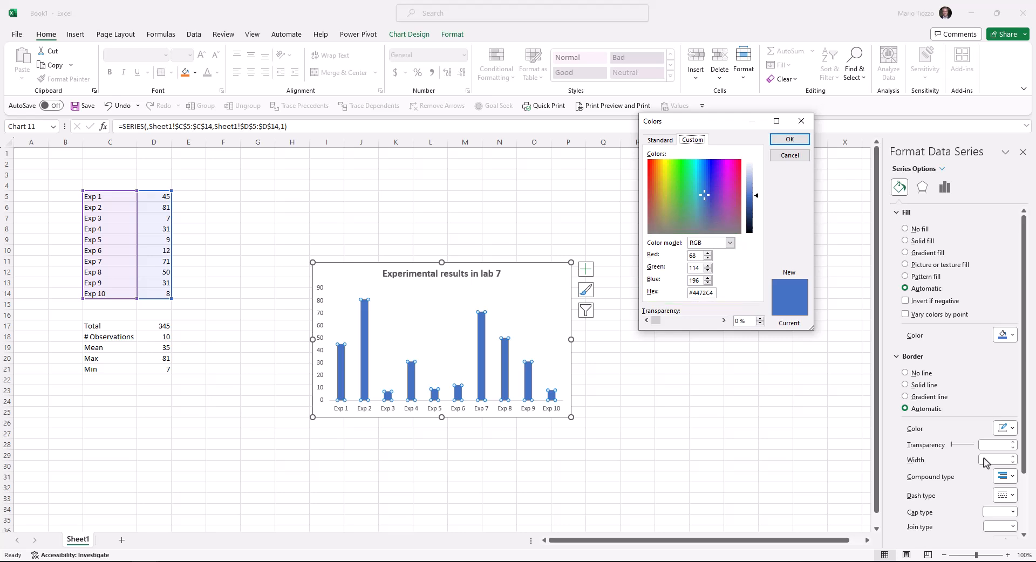
{"action": "left_click", "coordinate": [681, 174]}
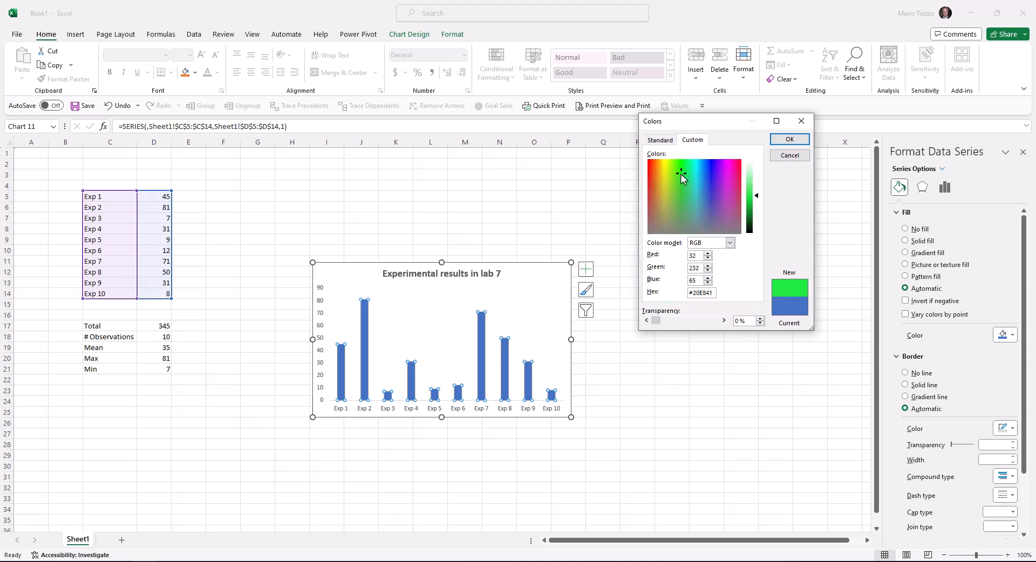
{"action": "left_click", "coordinate": [788, 141]}
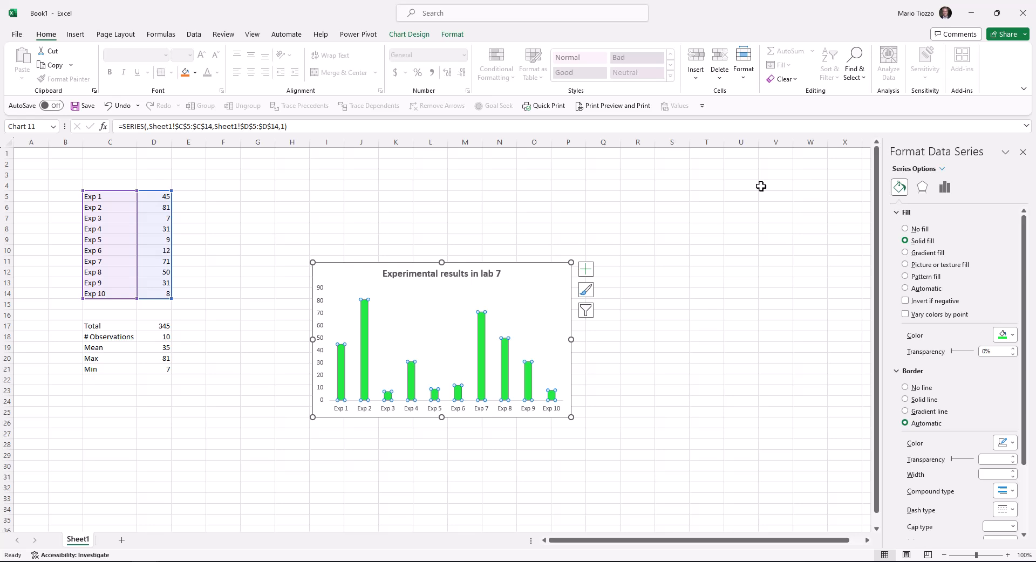
{"action": "key", "text": "ctrl+z"}
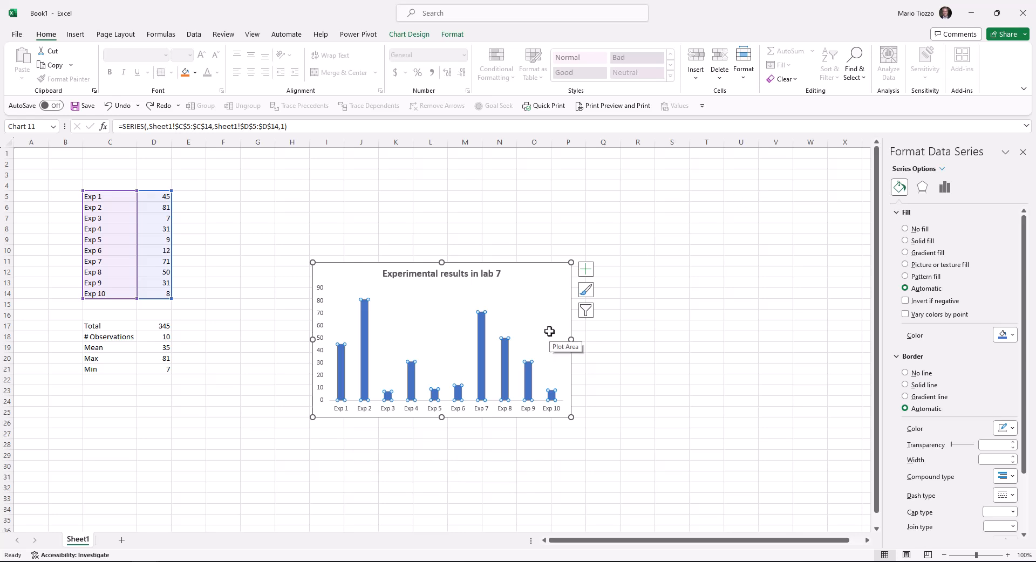
Try filling only the Exp 7 column with the orange theme colour and undo the change
{"action": "left_click", "coordinate": [482, 365]}
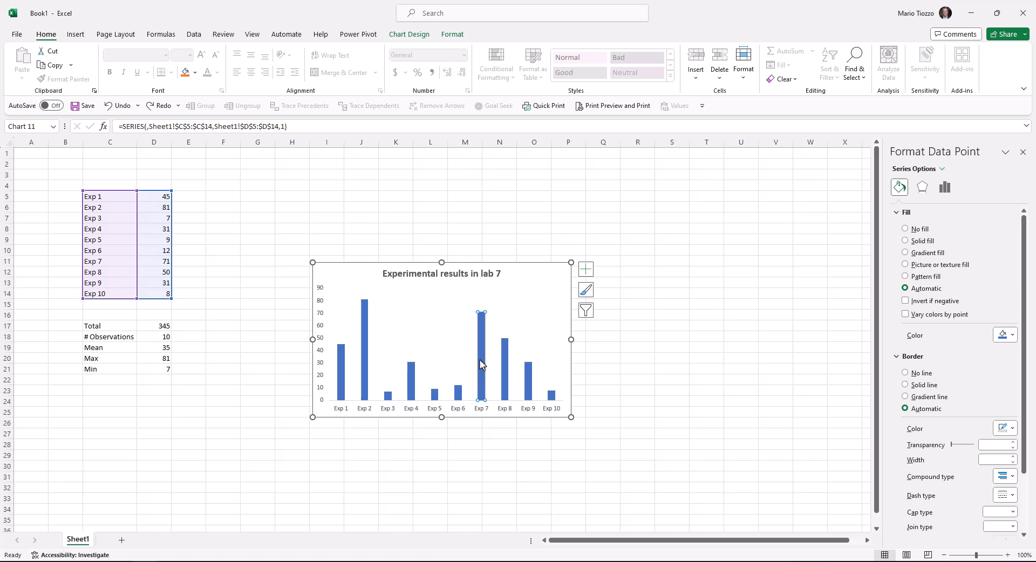
{"action": "left_click", "coordinate": [1001, 339]}
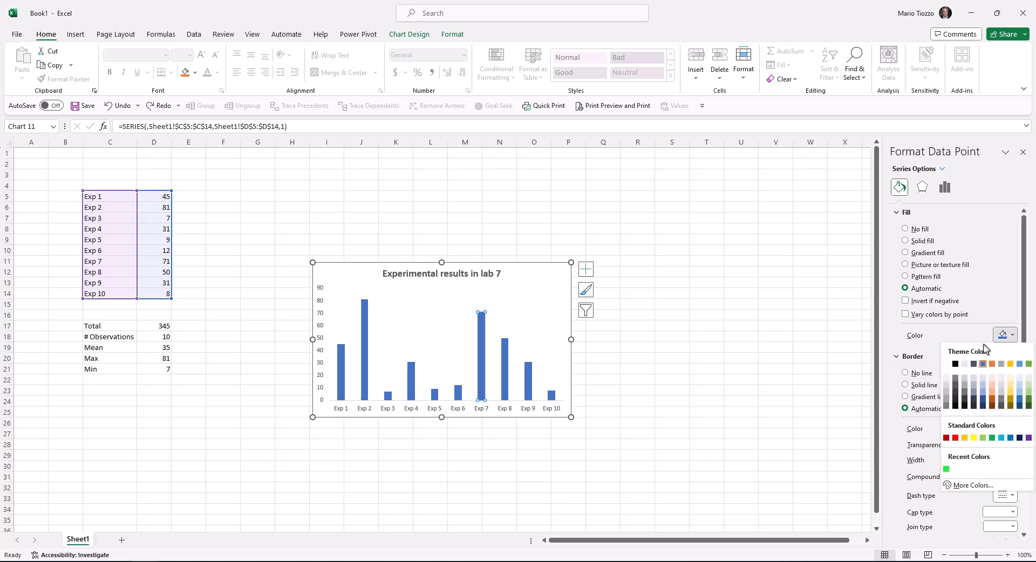
{"action": "left_click", "coordinate": [991, 364]}
{"action": "left_click", "coordinate": [731, 382]}
{"action": "key", "text": "ctrl+z"}
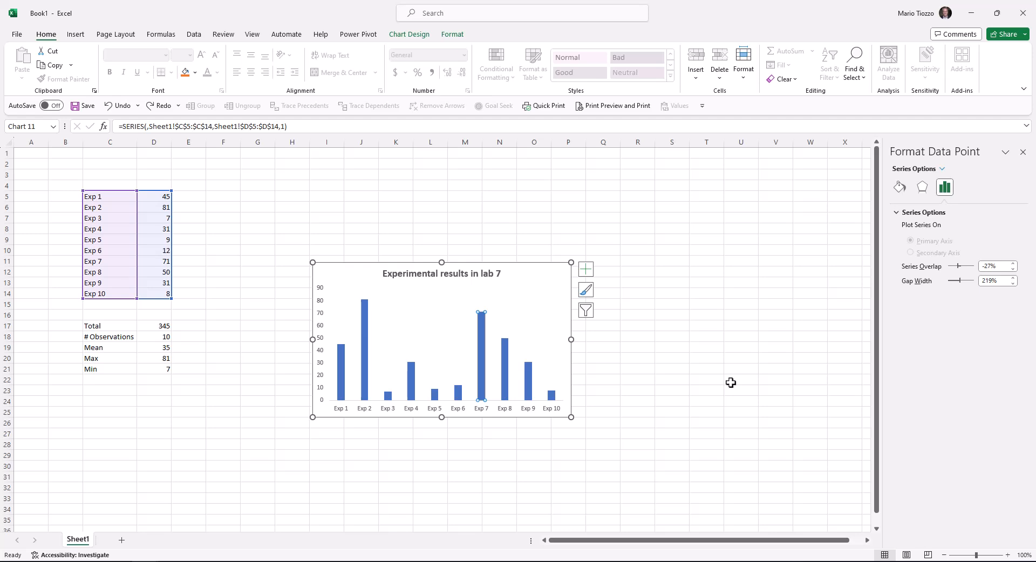
Move the chart directly below the summary results in columns C and D
{"action": "left_click_drag", "start_coordinate": [340, 276], "coordinate": [113, 385]}
Copy the data and summary range C5:D21 to K5 and autofit the width of column K
{"action": "left_click_drag", "start_coordinate": [102, 196], "coordinate": [164, 367]}
{"action": "key", "text": "ctrl+c"}
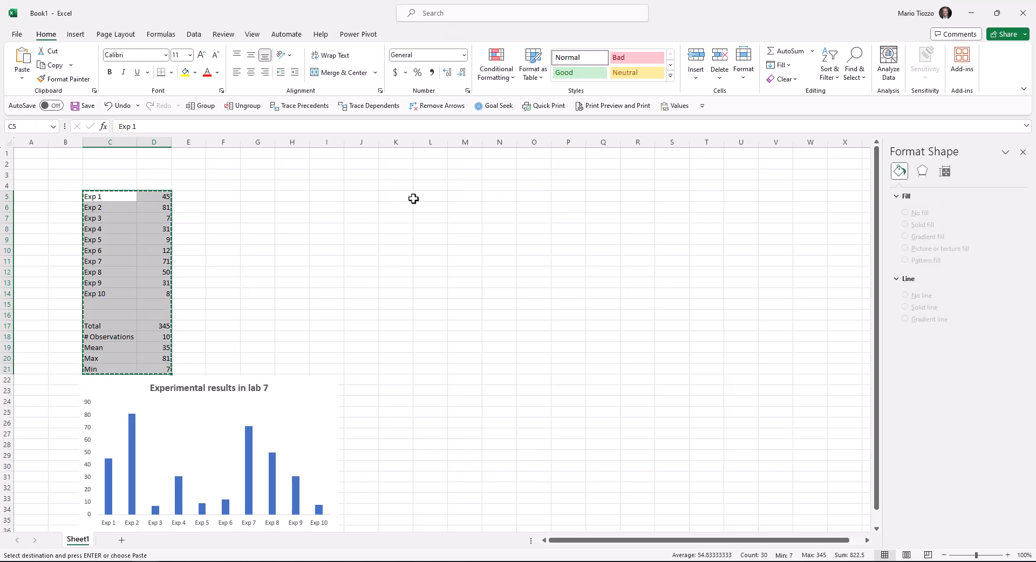
{"action": "left_click", "coordinate": [393, 199]}
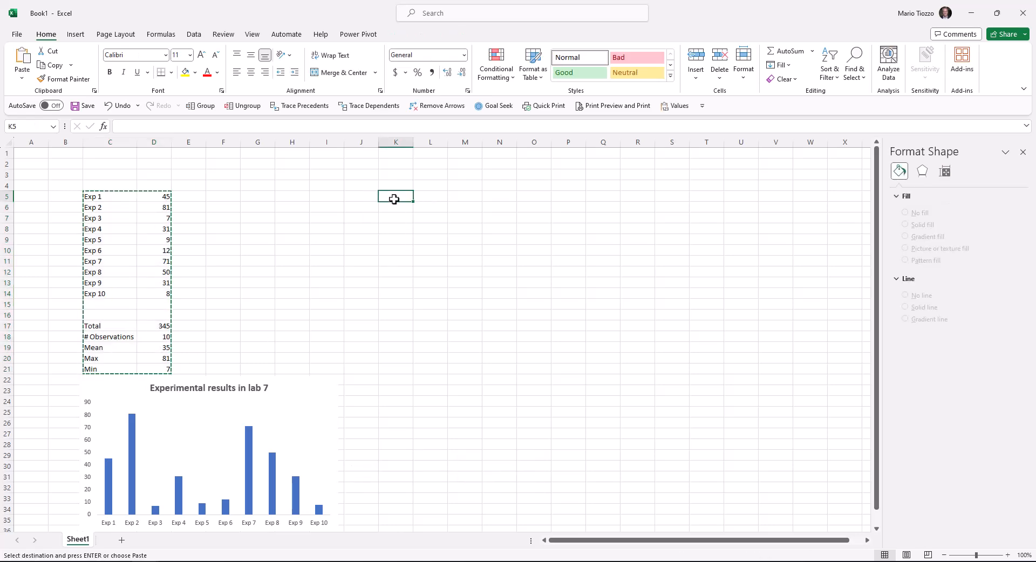
{"action": "key", "text": "ctrl+v"}
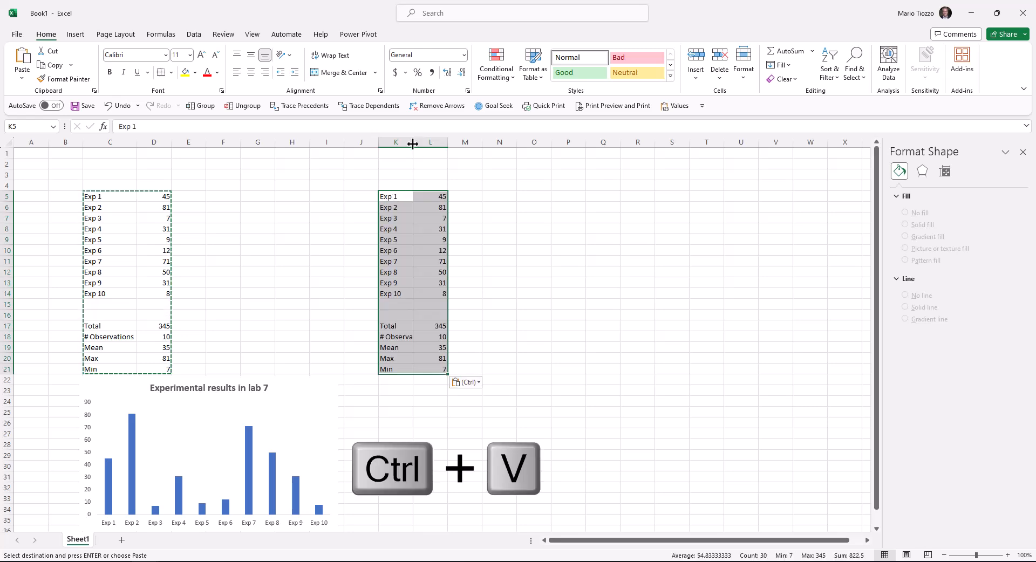
{"action": "left_click", "coordinate": [412, 175]}
{"action": "double_click", "coordinate": [413, 142]}
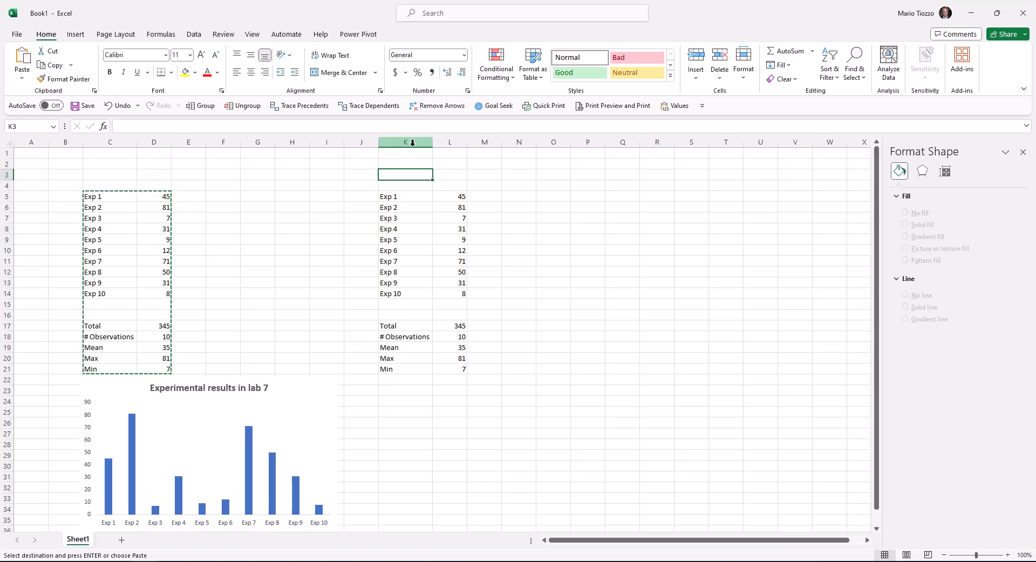
Sort the copied experiments in K5:L14 by the values in Column L, from Largest to Smallest
{"action": "left_click_drag", "start_coordinate": [389, 197], "coordinate": [465, 297]}
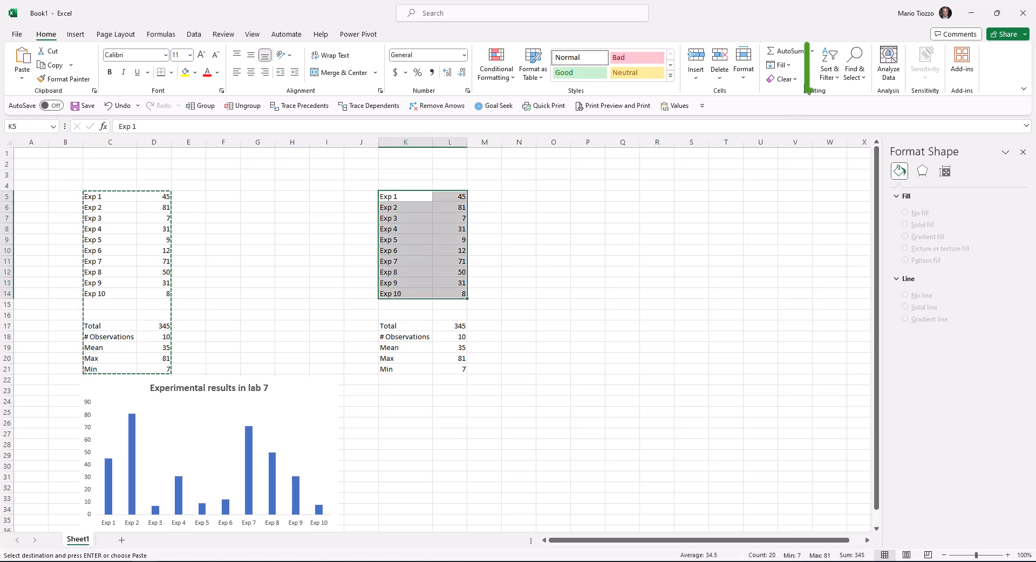
{"action": "left_click", "coordinate": [829, 64]}
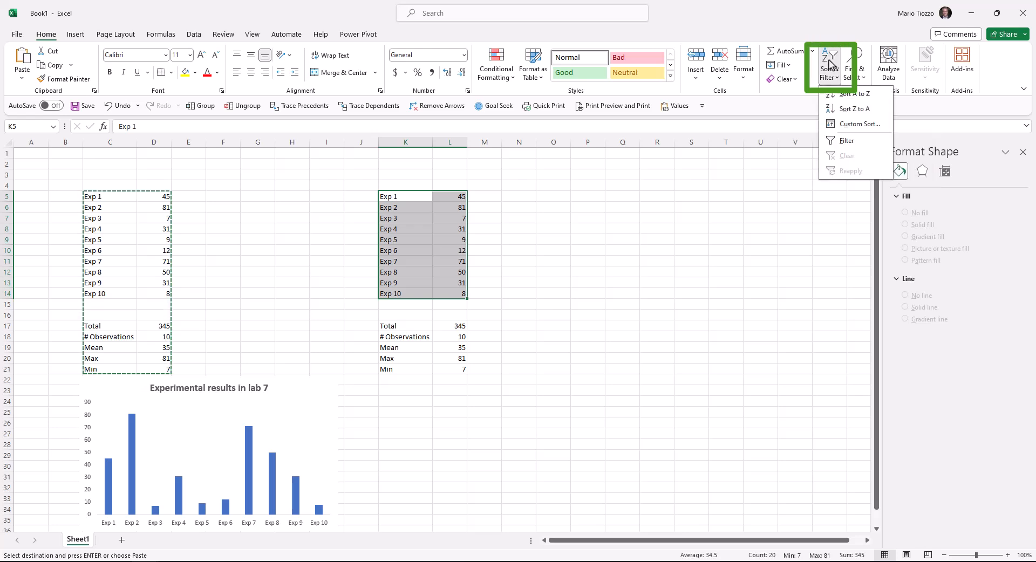
{"action": "left_click", "coordinate": [846, 127]}
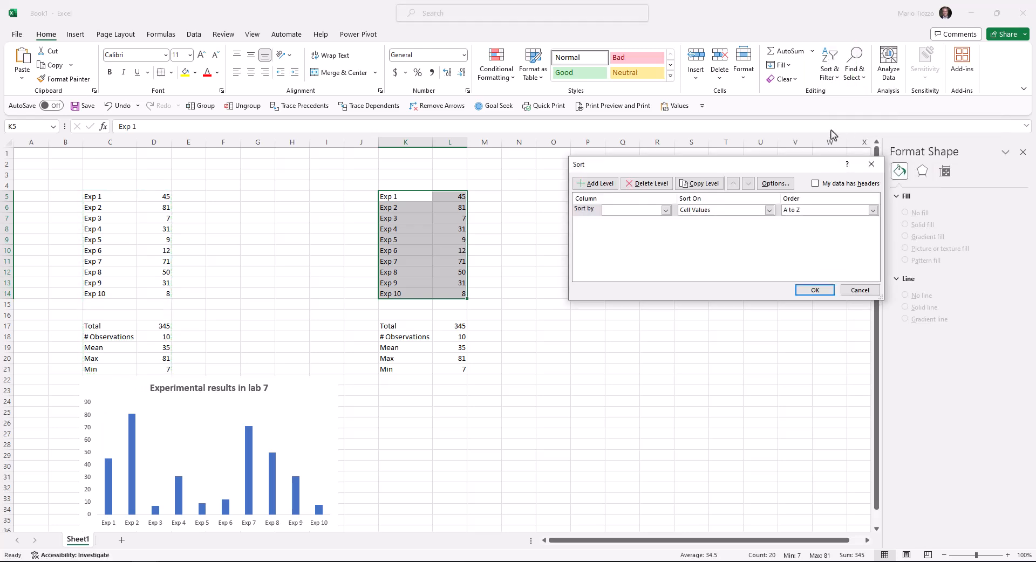
{"action": "left_click", "coordinate": [667, 212]}
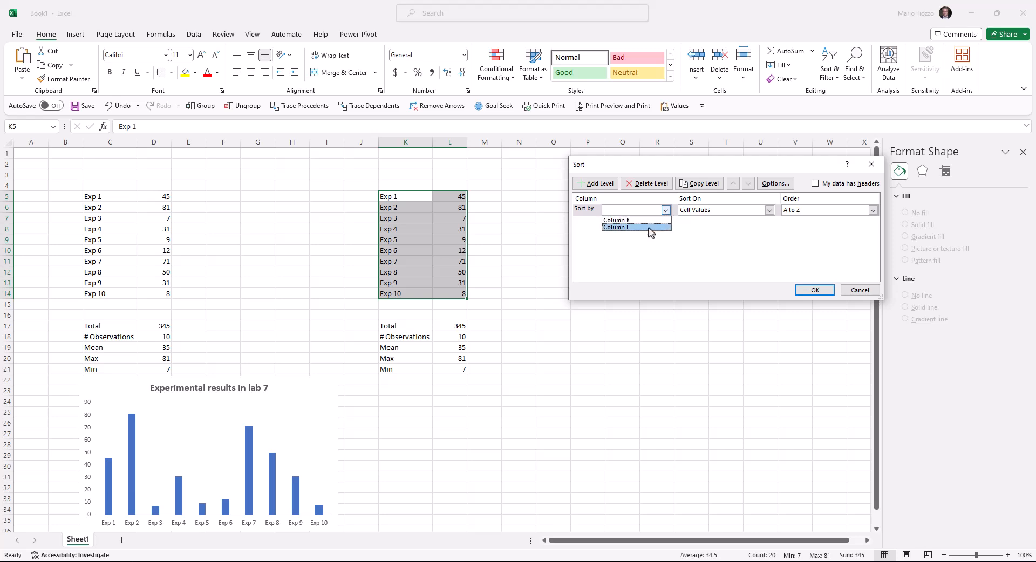
{"action": "left_click", "coordinate": [650, 228]}
{"action": "left_click", "coordinate": [873, 209]}
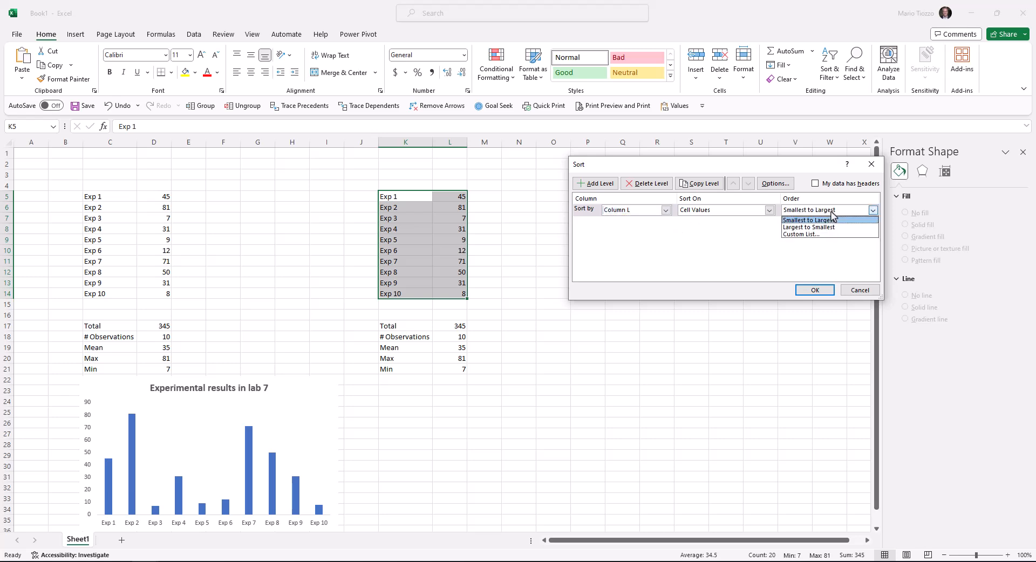
{"action": "left_click", "coordinate": [829, 227]}
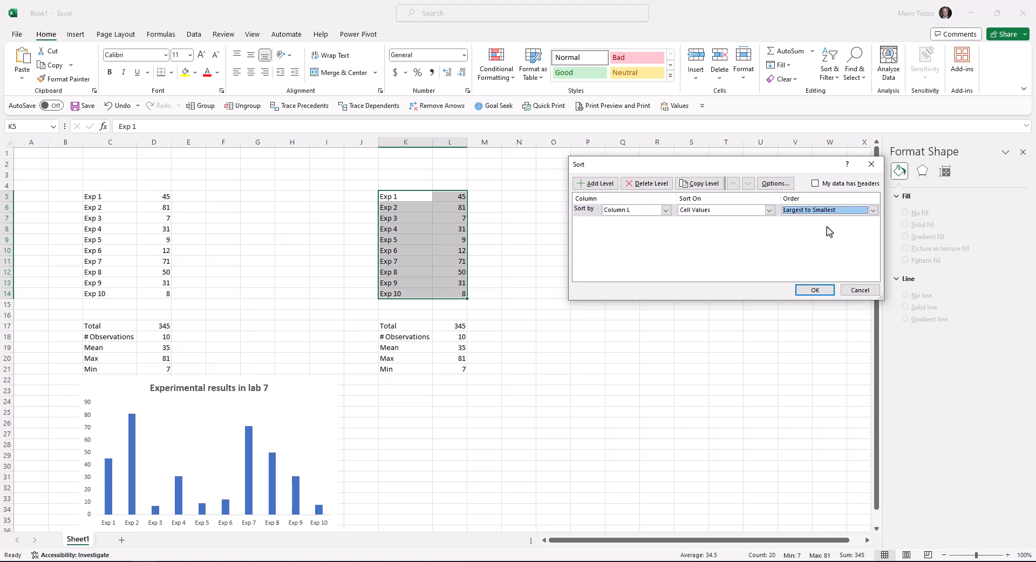
{"action": "left_click", "coordinate": [816, 291]}
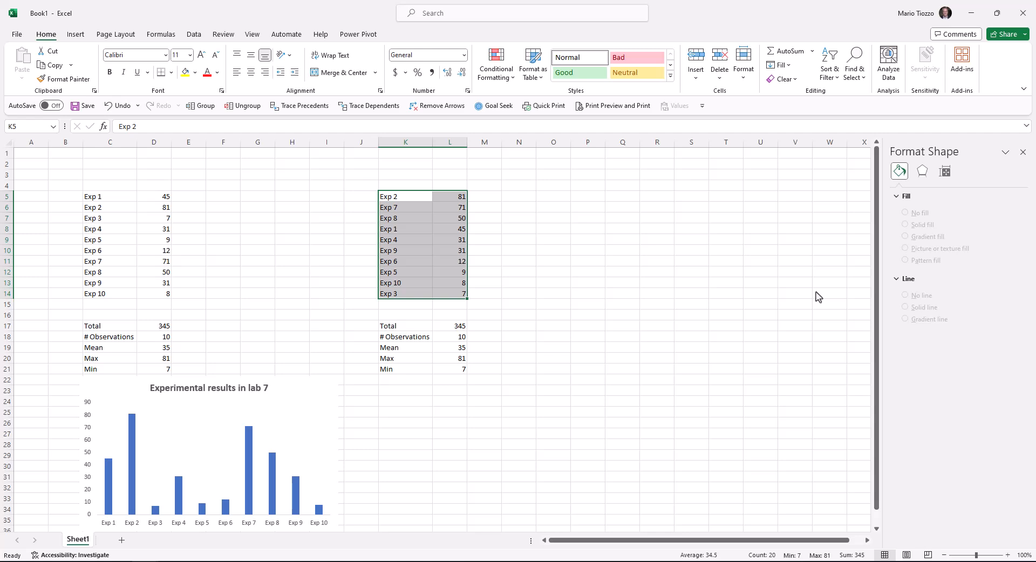
Enter a formula in M5 that references the copied table's mean in L19
{"action": "left_click", "coordinate": [490, 198]}
{"action": "type", "text": "="}
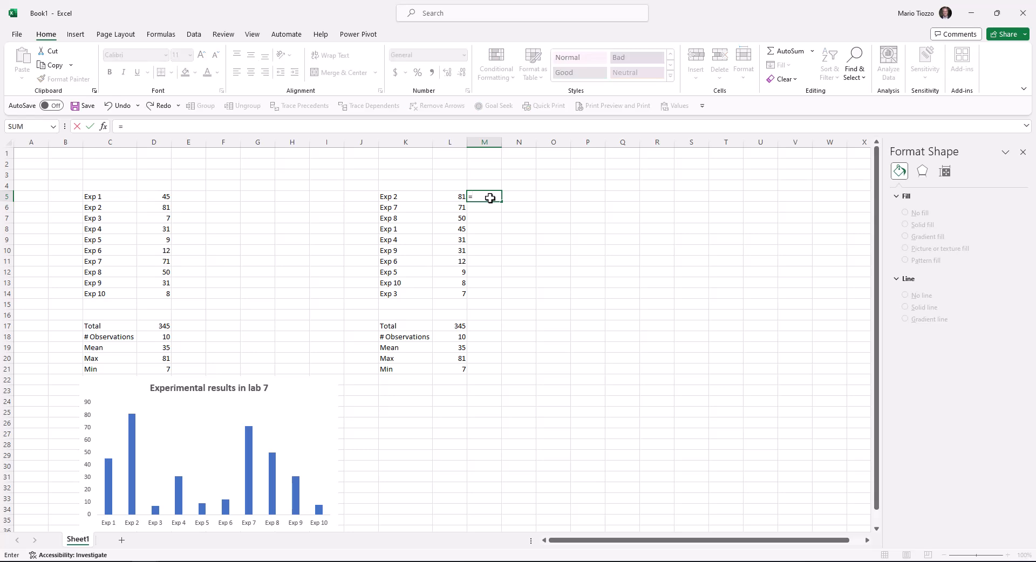
{"action": "left_click", "coordinate": [457, 348]}
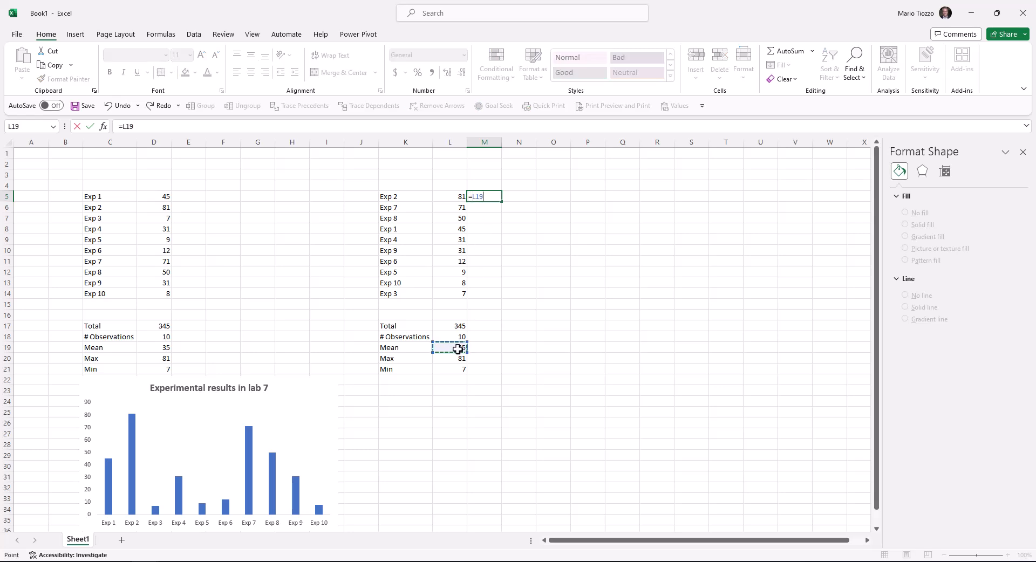
{"action": "key", "text": "Return"}
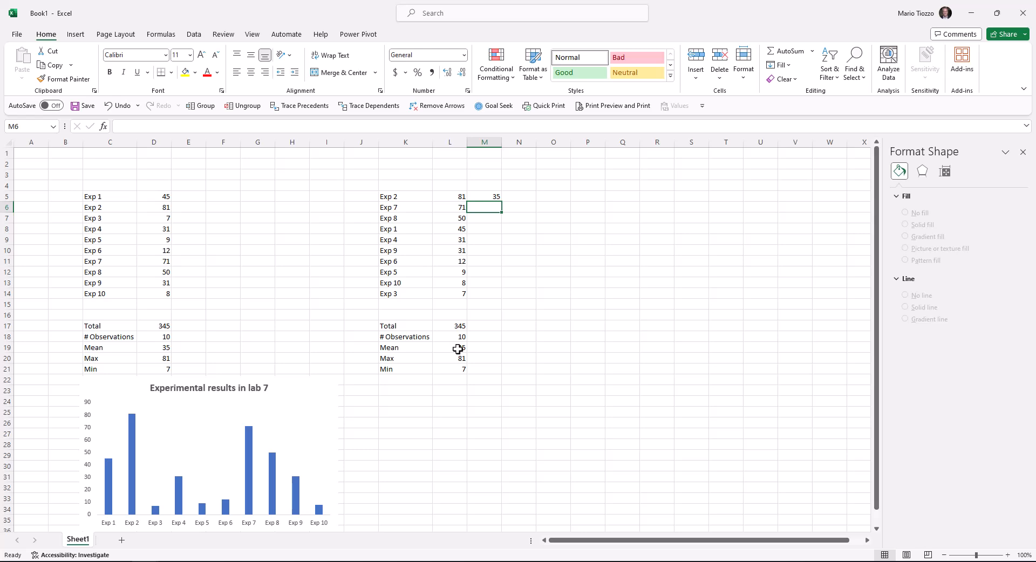
Try filling the relative M5 formula down to M14, and clear the copies in M6:M14
{"action": "left_click", "coordinate": [495, 197]}
{"action": "left_click_drag", "start_coordinate": [501, 202], "coordinate": [497, 300]}
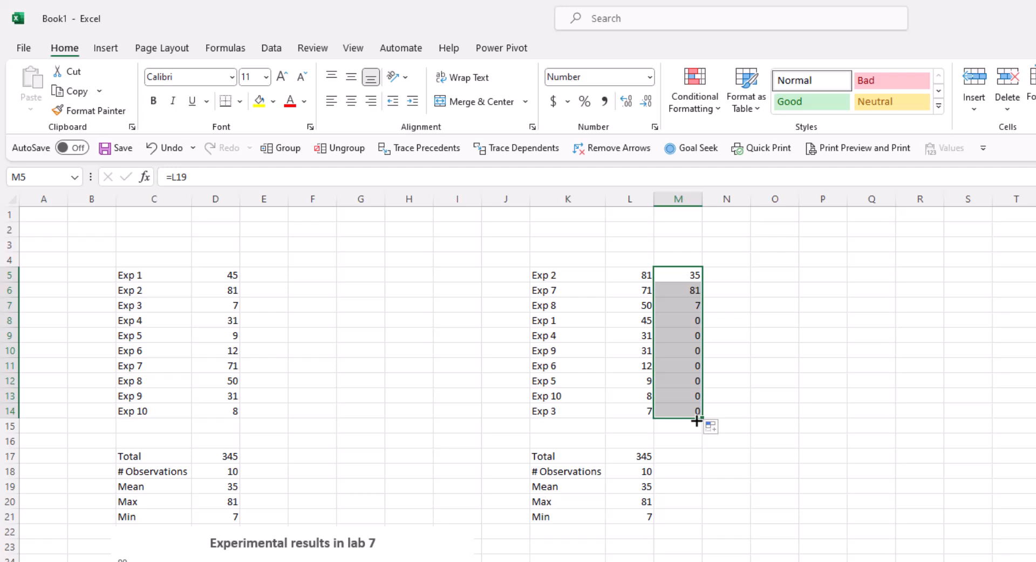
{"action": "left_click_drag", "start_coordinate": [688, 294], "coordinate": [689, 411]}
{"action": "key", "text": "Delete"}
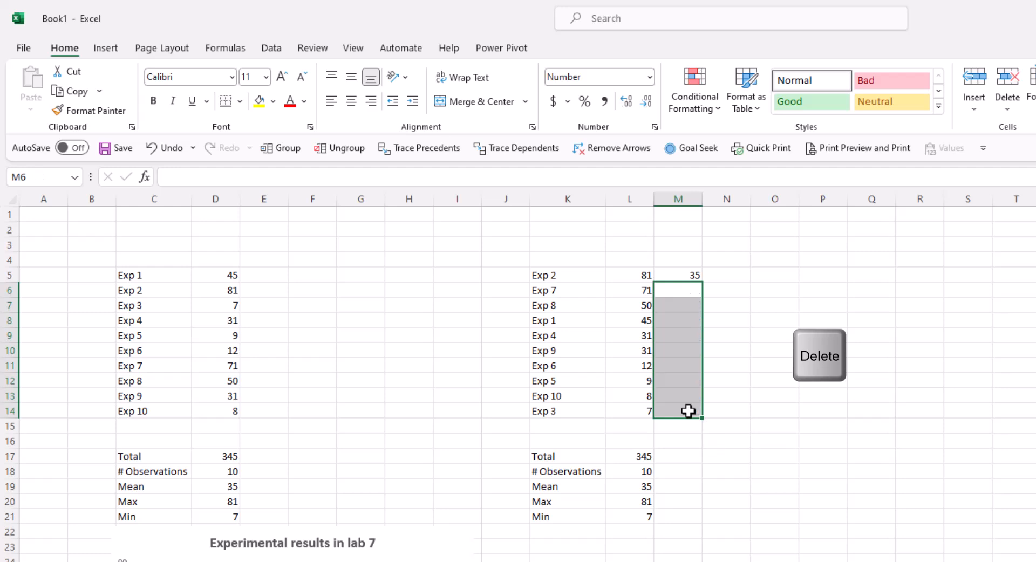
Change the reference in the M5 formula to the absolute form =$L$19
{"action": "left_click", "coordinate": [688, 274]}
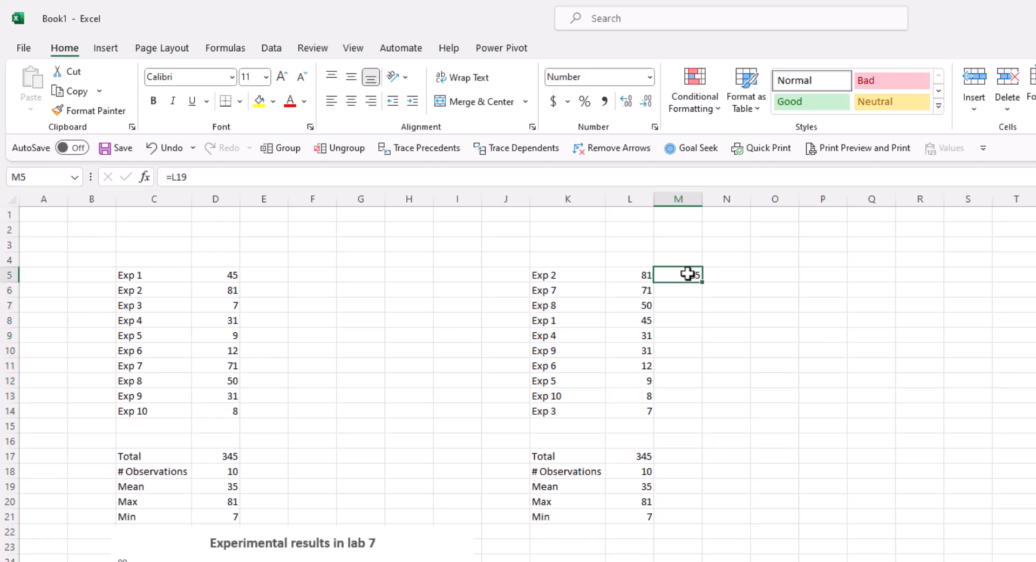
{"action": "left_click", "coordinate": [185, 176]}
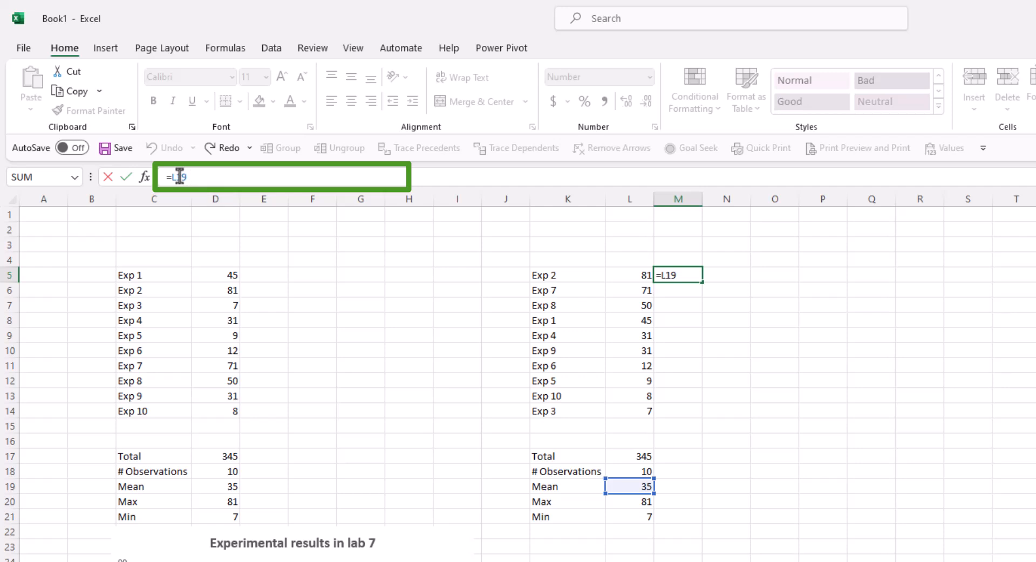
{"action": "left_click", "coordinate": [170, 177]}
{"action": "type", "text": "$"}
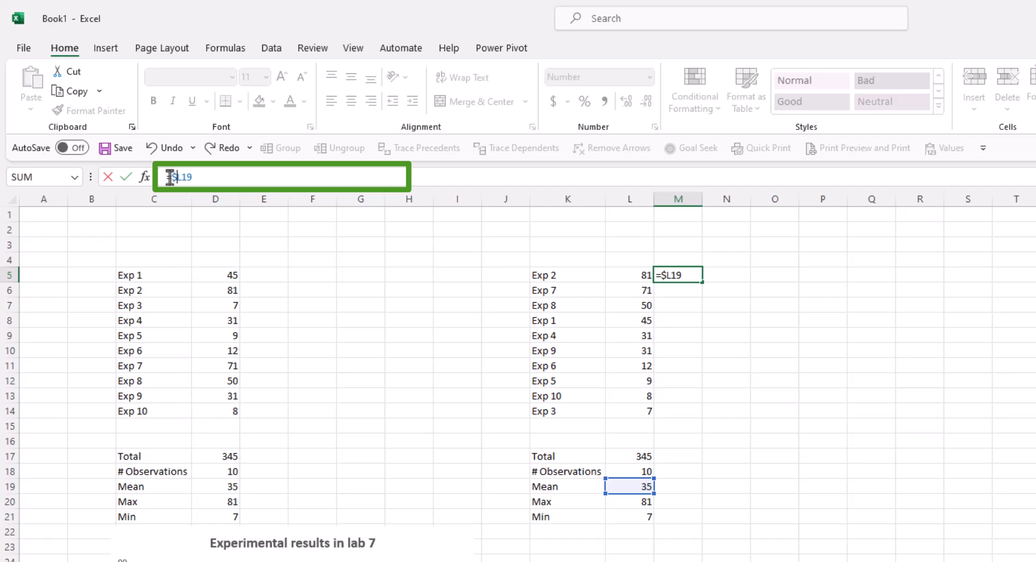
{"action": "left_click", "coordinate": [182, 176]}
{"action": "type", "text": "$"}
{"action": "key", "text": "F4"}
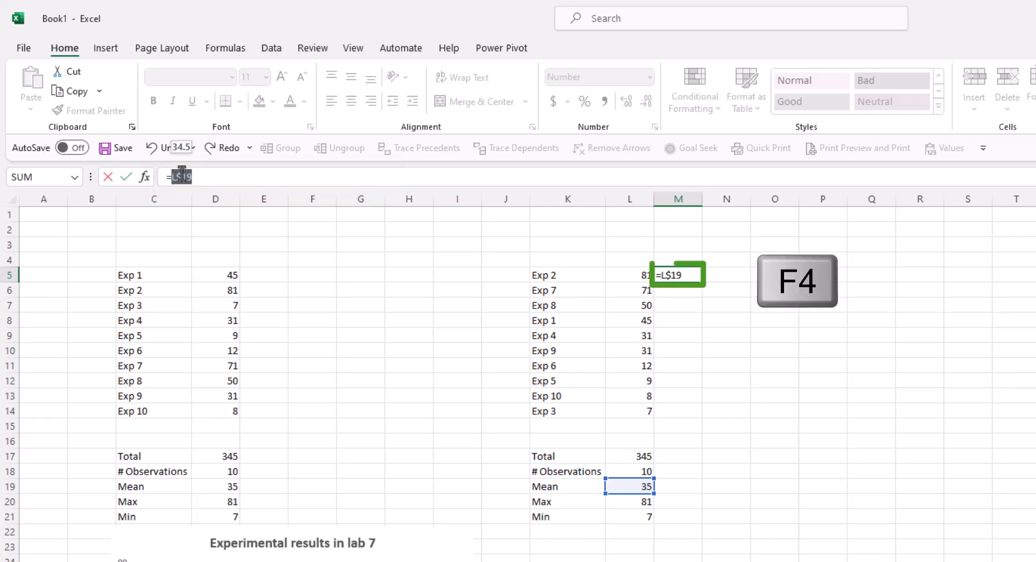
{"action": "key", "text": "F4"}
{"action": "key", "text": "F4"}
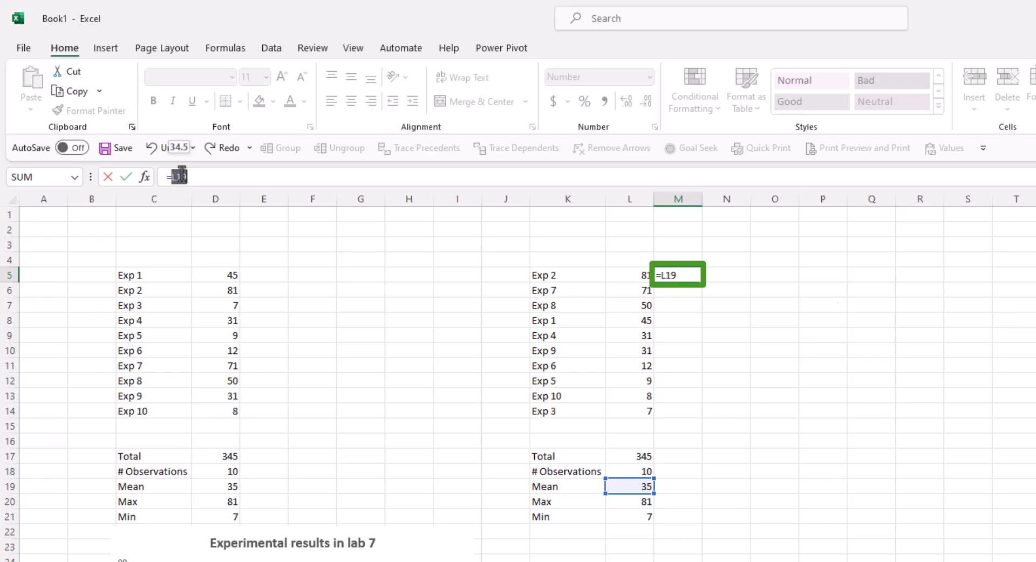
{"action": "key", "text": "F4"}
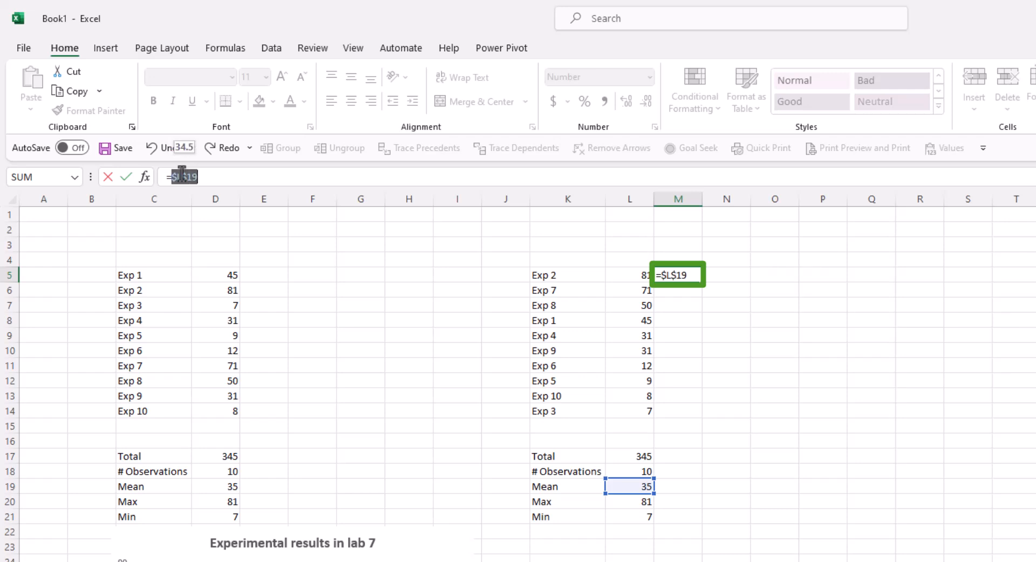
{"action": "key", "text": "Return"}
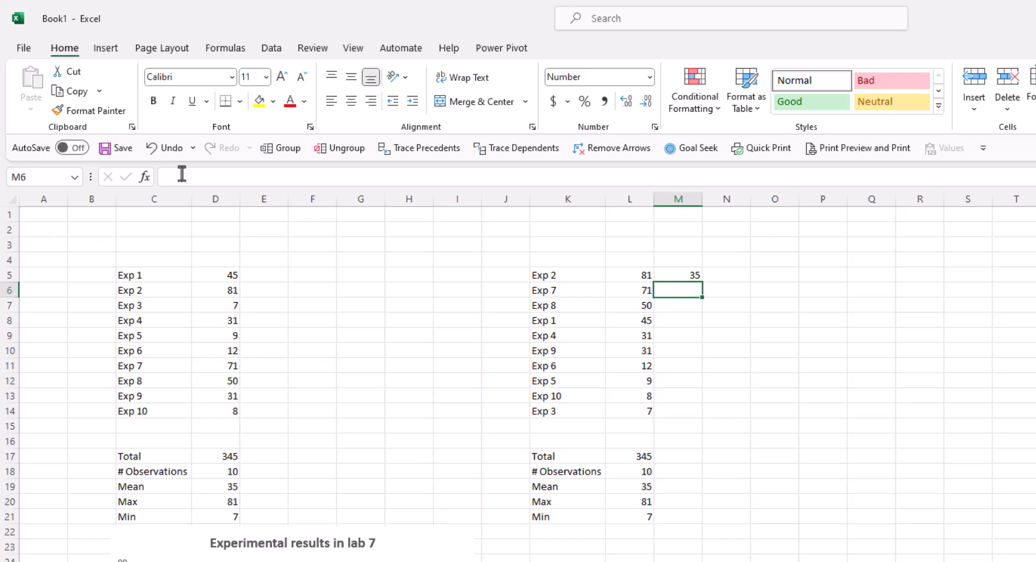
Fill the M5 formula down to M14 and check the reference in the last cell
{"action": "left_click", "coordinate": [696, 277]}
{"action": "left_click_drag", "start_coordinate": [701, 282], "coordinate": [680, 421]}
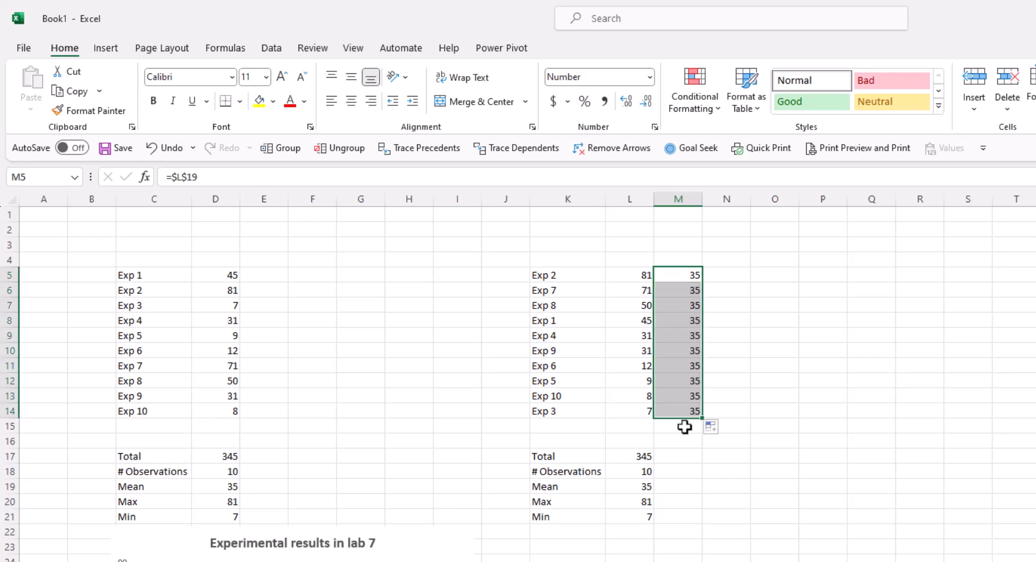
{"action": "double_click", "coordinate": [683, 409]}
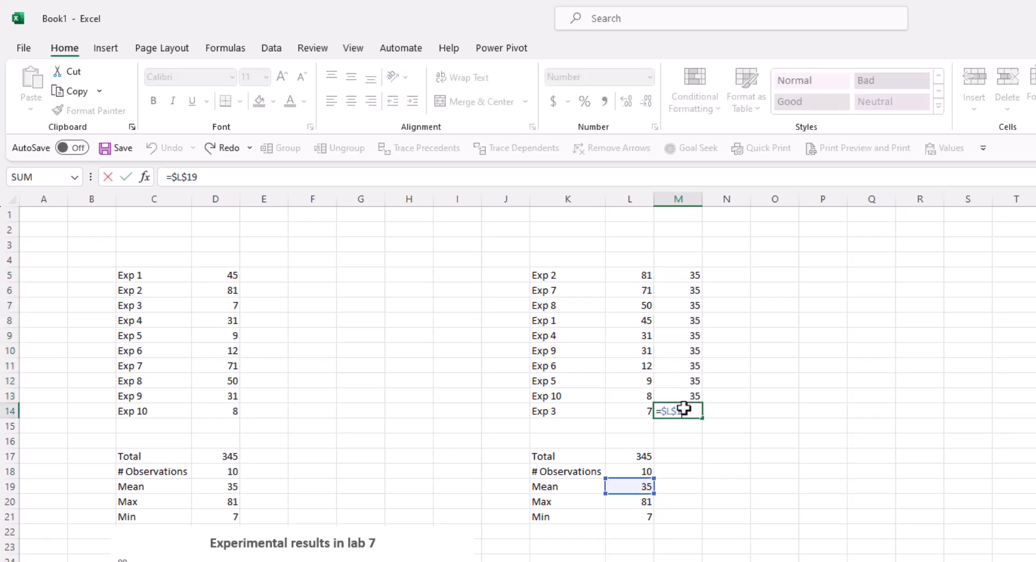
{"action": "key", "text": "Return"}
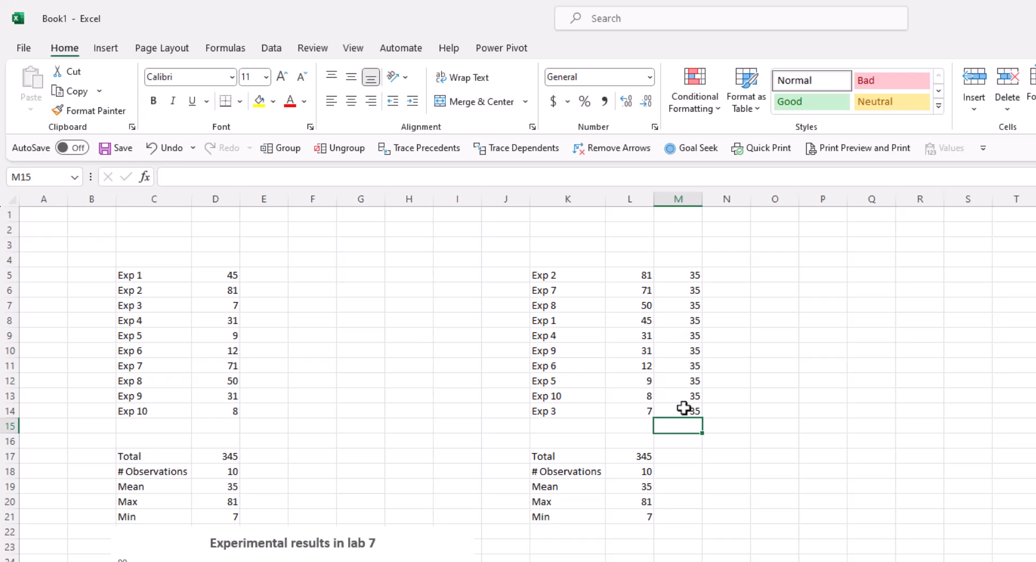
Add the column headers Results in L4 and Mean in M4
{"action": "left_click", "coordinate": [637, 262]}
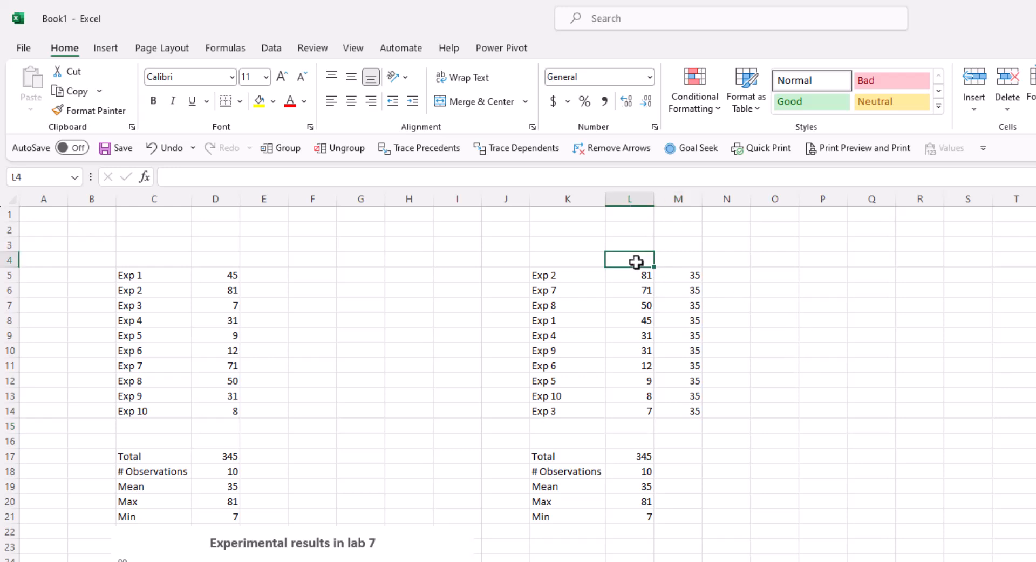
{"action": "type", "text": "Results"}
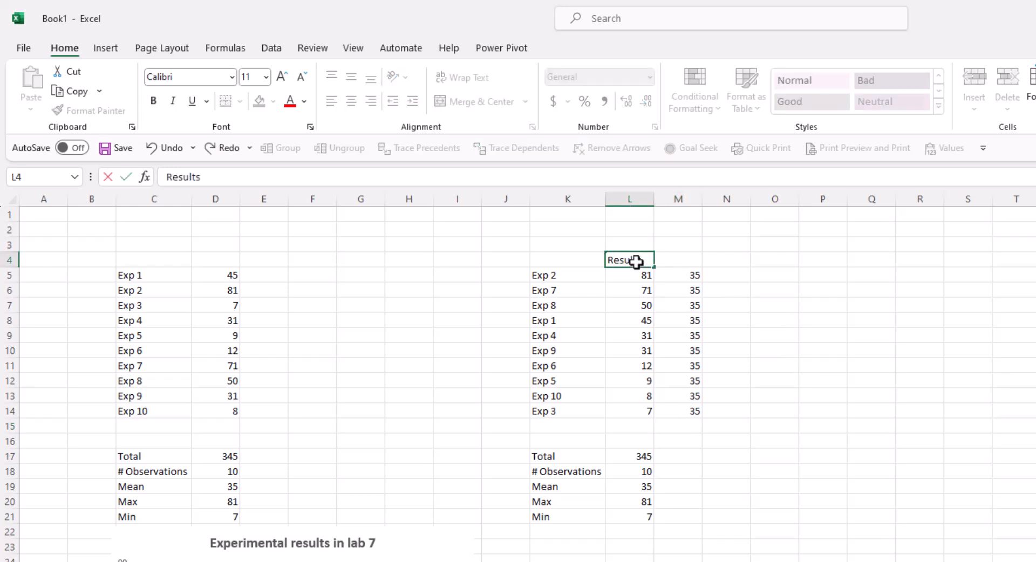
{"action": "key", "text": "Return"}
{"action": "key", "text": "Up"}
{"action": "key", "text": "Right"}
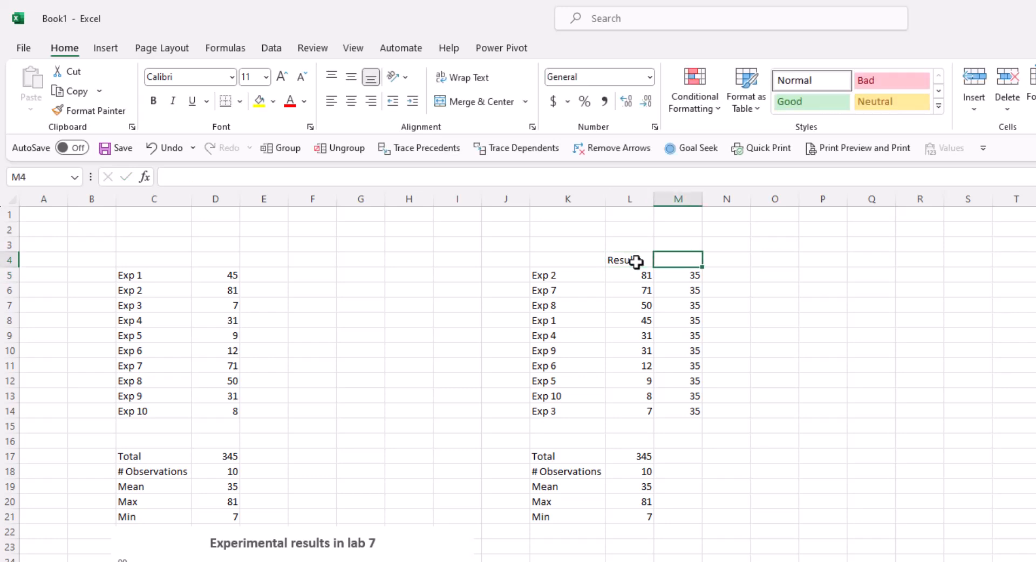
{"action": "type", "text": "Mean"}
{"action": "key", "text": "Return"}
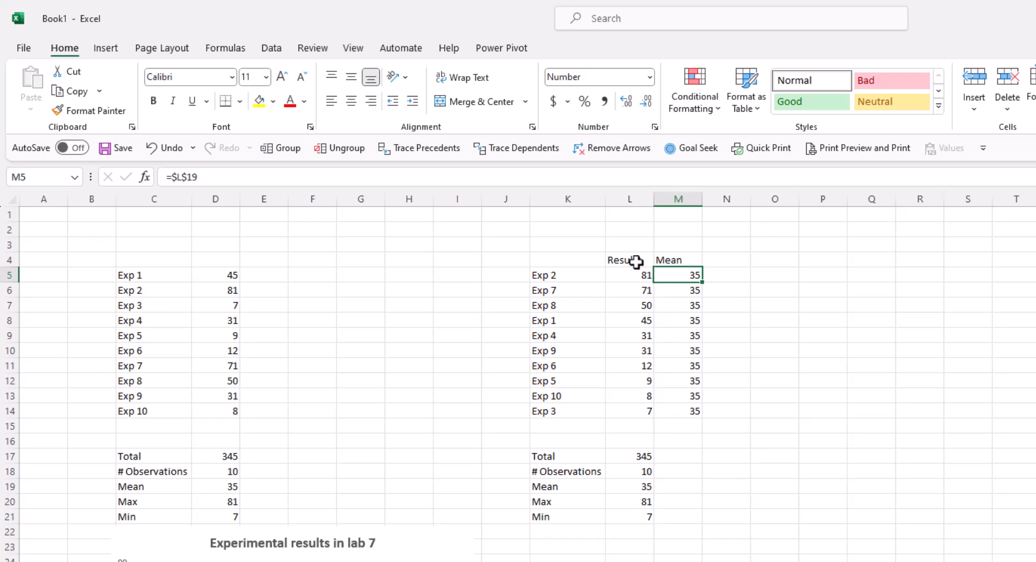
Insert a 2-D clustered column chart from K4:M14 and place it beside the table, starting near column O
{"action": "left_click_drag", "start_coordinate": [597, 262], "coordinate": [695, 414]}
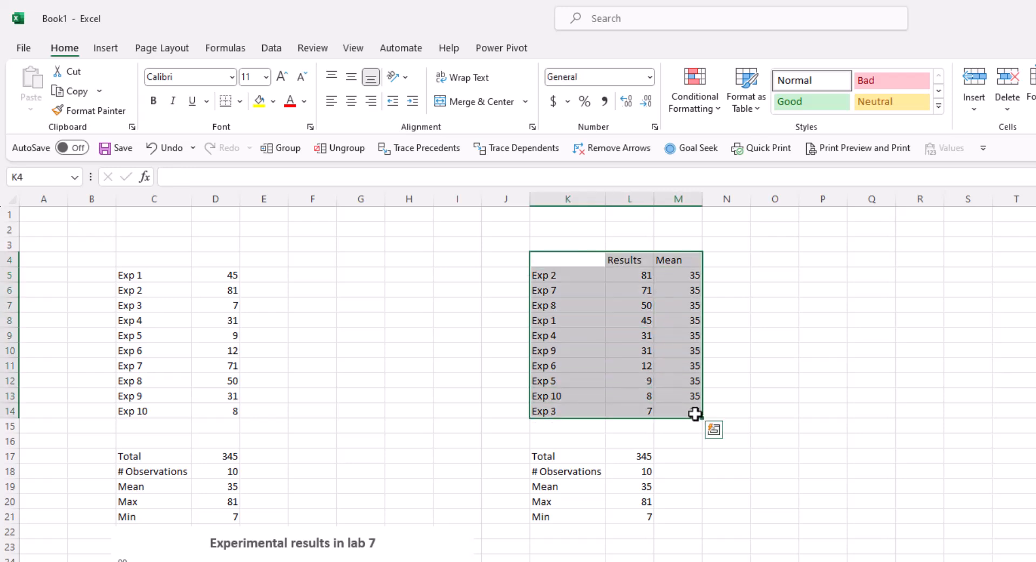
{"action": "left_click", "coordinate": [117, 50]}
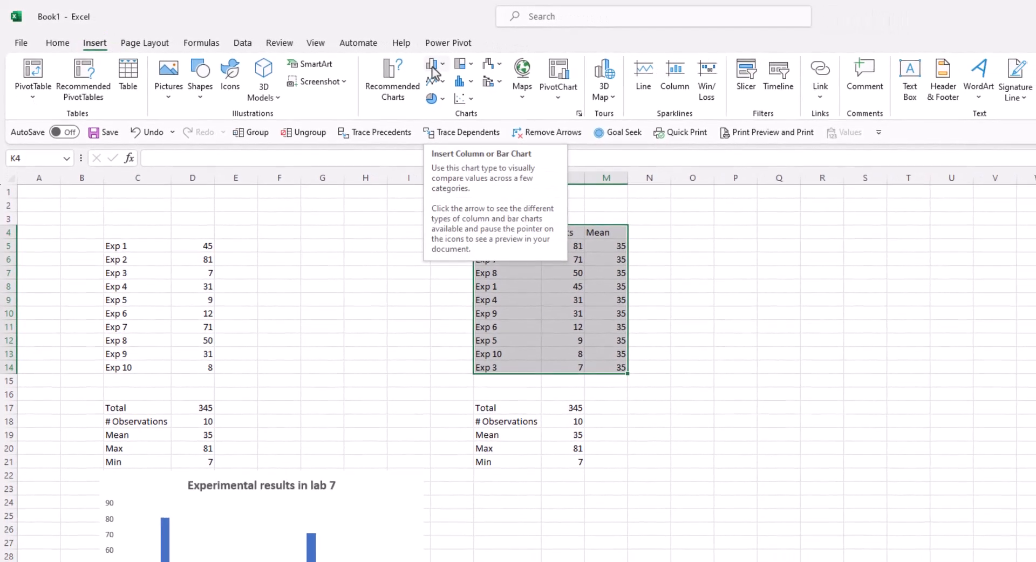
{"action": "left_click", "coordinate": [434, 67]}
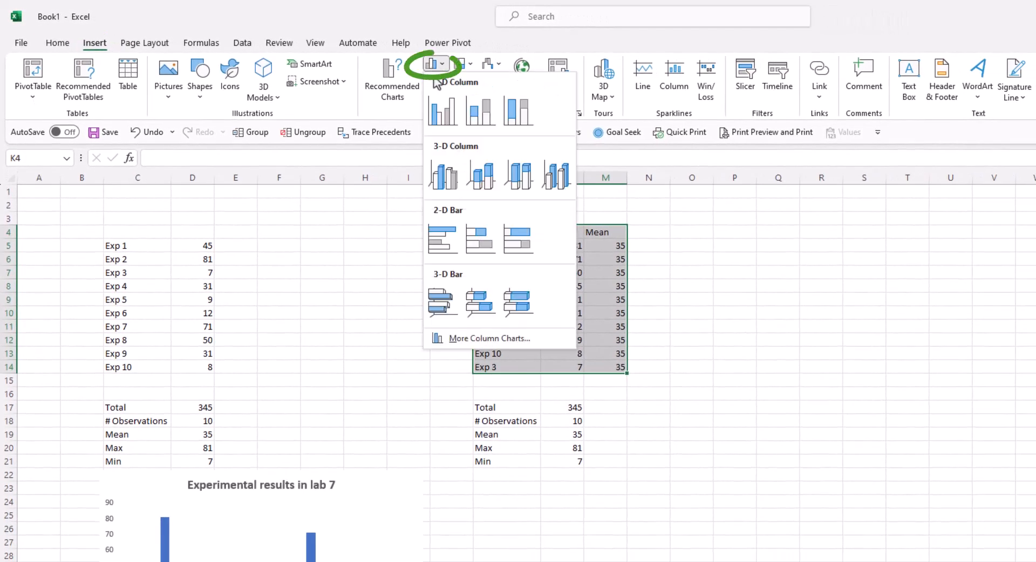
{"action": "left_click", "coordinate": [438, 112]}
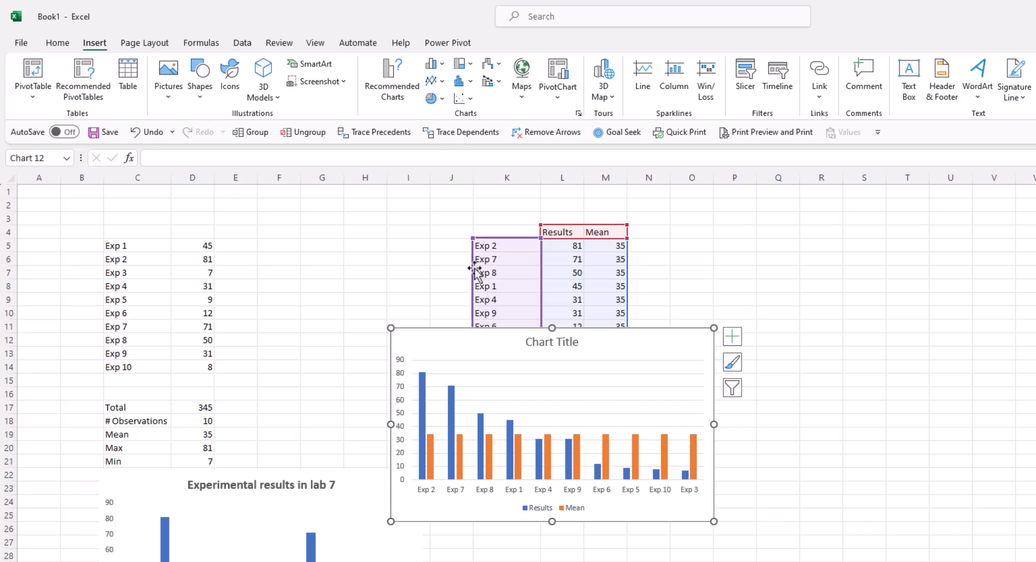
{"action": "left_click_drag", "start_coordinate": [424, 344], "coordinate": [707, 248]}
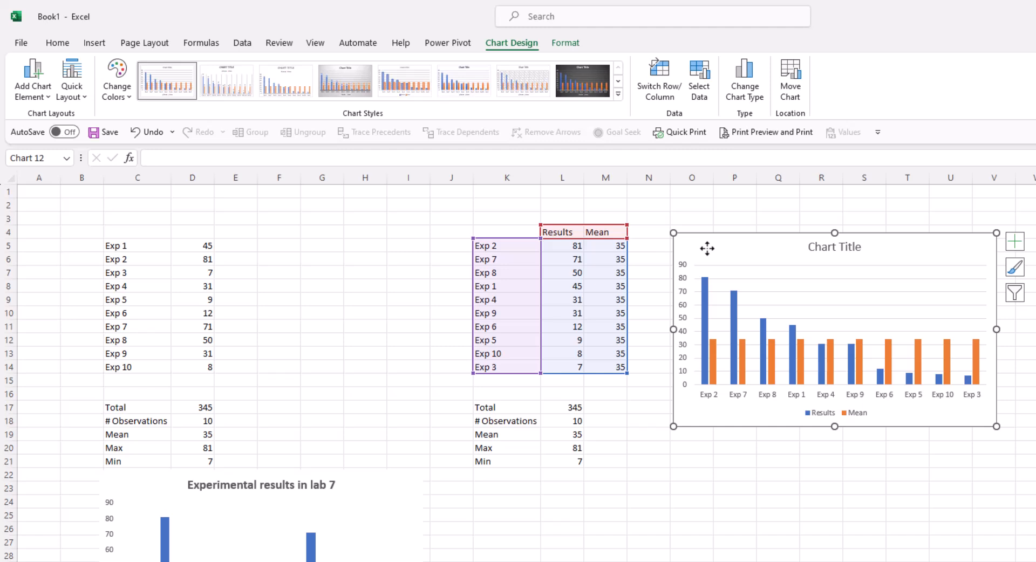
Change the chart type of the Mean series to a line, keeping Results as clustered columns
{"action": "left_click", "coordinate": [800, 355]}
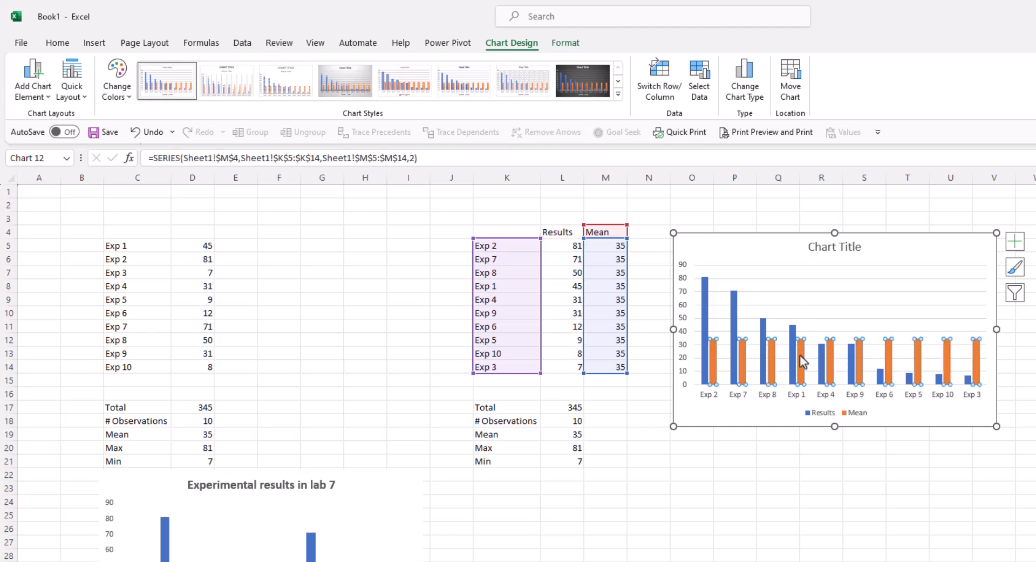
{"action": "right_click", "coordinate": [801, 361]}
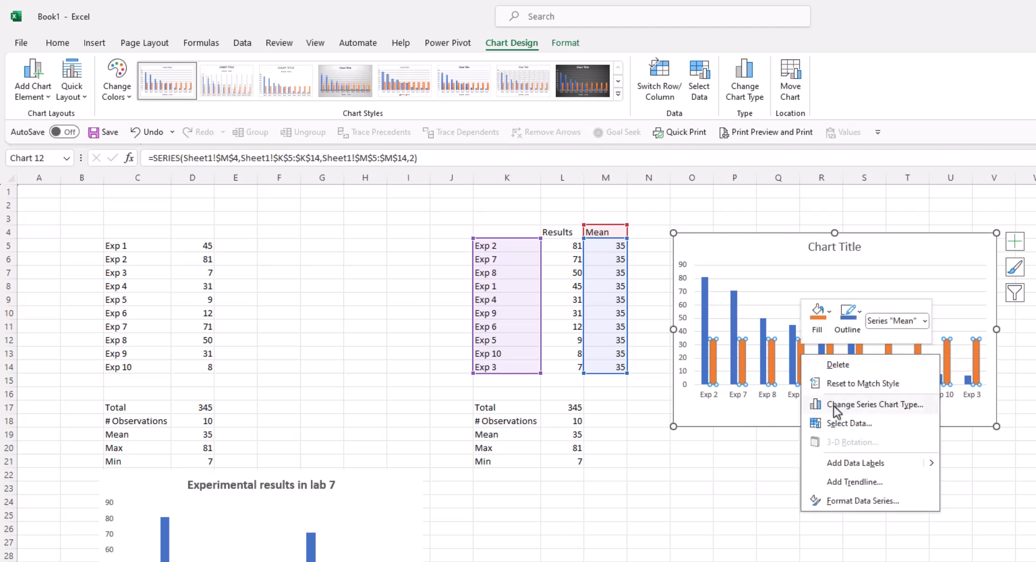
{"action": "left_click", "coordinate": [836, 408]}
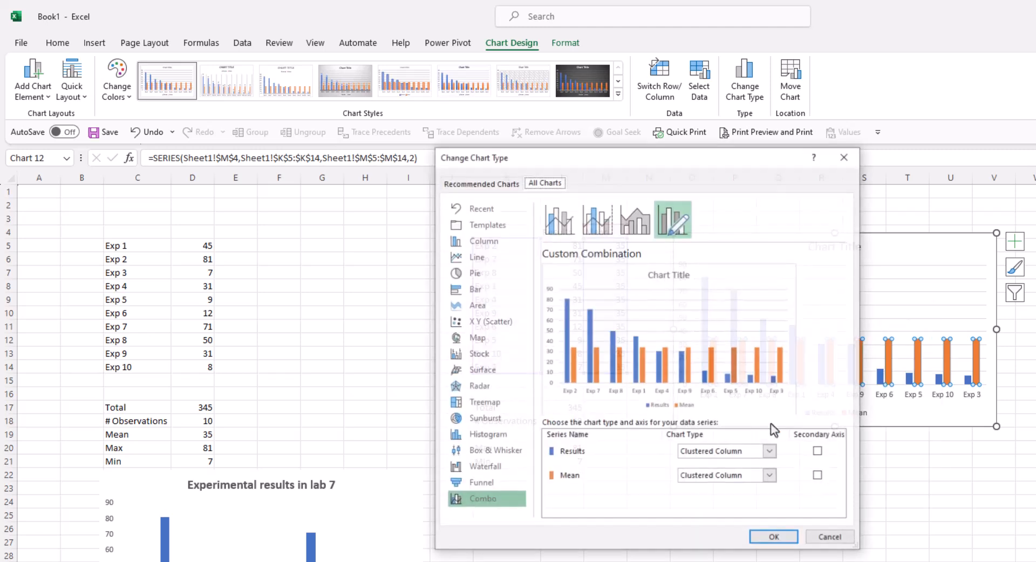
{"action": "left_click", "coordinate": [770, 479]}
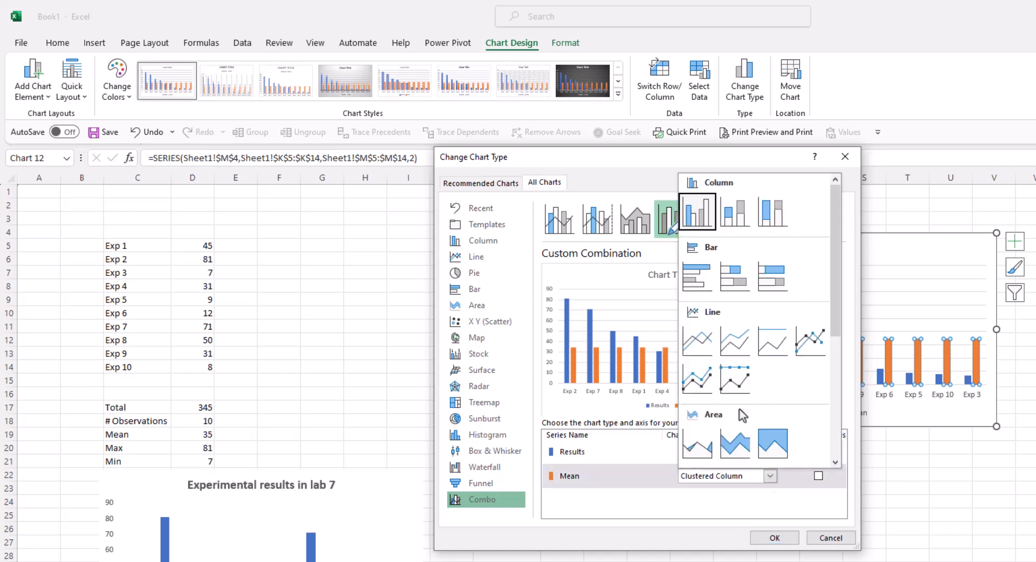
{"action": "left_click", "coordinate": [735, 340]}
{"action": "left_click", "coordinate": [775, 538]}
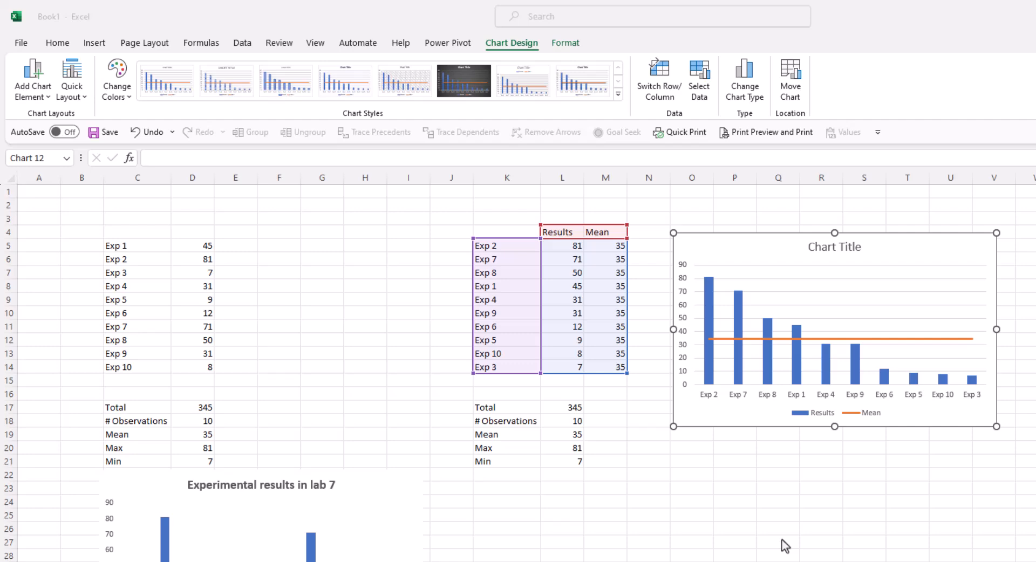
Format the Mean line in black with a width of 1.25 pt
{"action": "left_click", "coordinate": [889, 339]}
{"action": "double_click", "coordinate": [889, 339]}
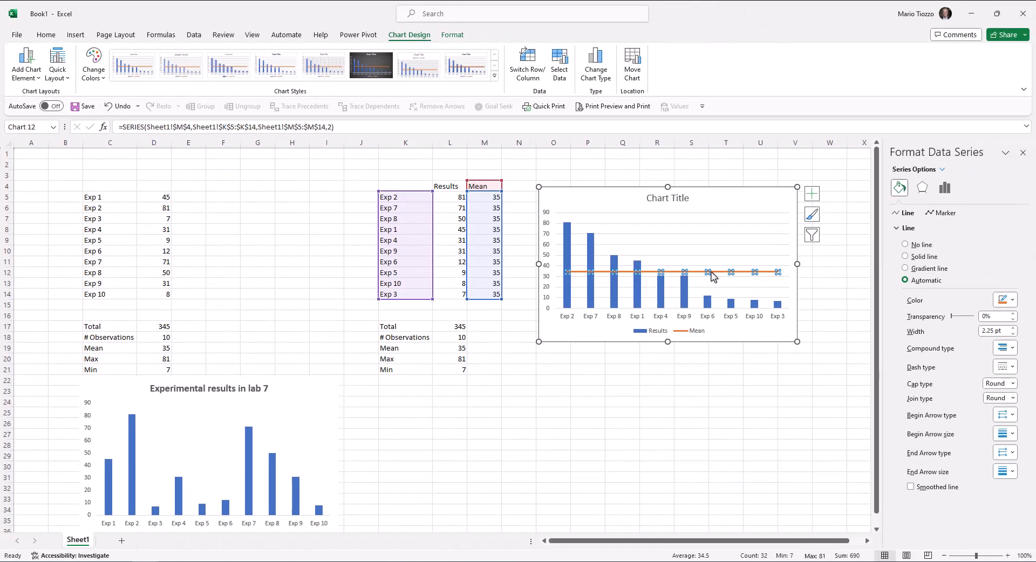
{"action": "left_click", "coordinate": [1013, 300]}
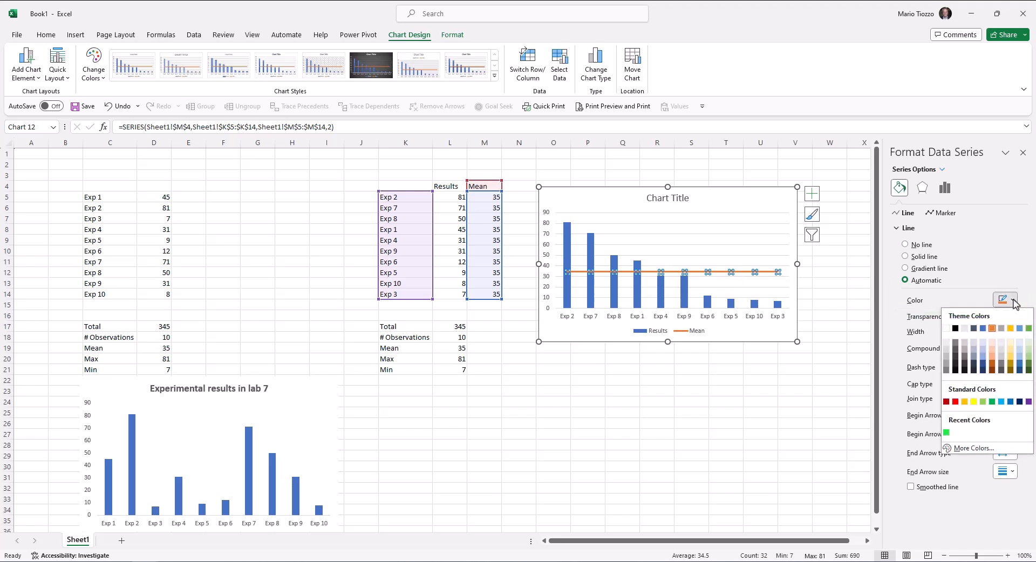
{"action": "left_click", "coordinate": [956, 328]}
{"action": "left_click", "coordinate": [983, 332]}
{"action": "key", "text": "BackSpace"}
{"action": "type", "text": "1.25"}
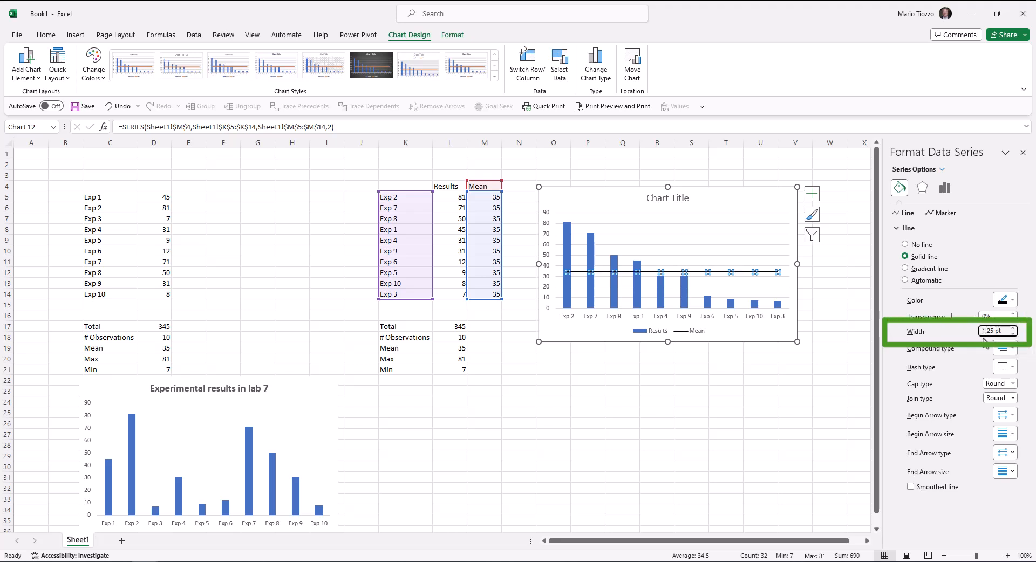
Apply a dotted dash type to the Mean line and deselect the chart
{"action": "left_click", "coordinate": [1009, 367]}
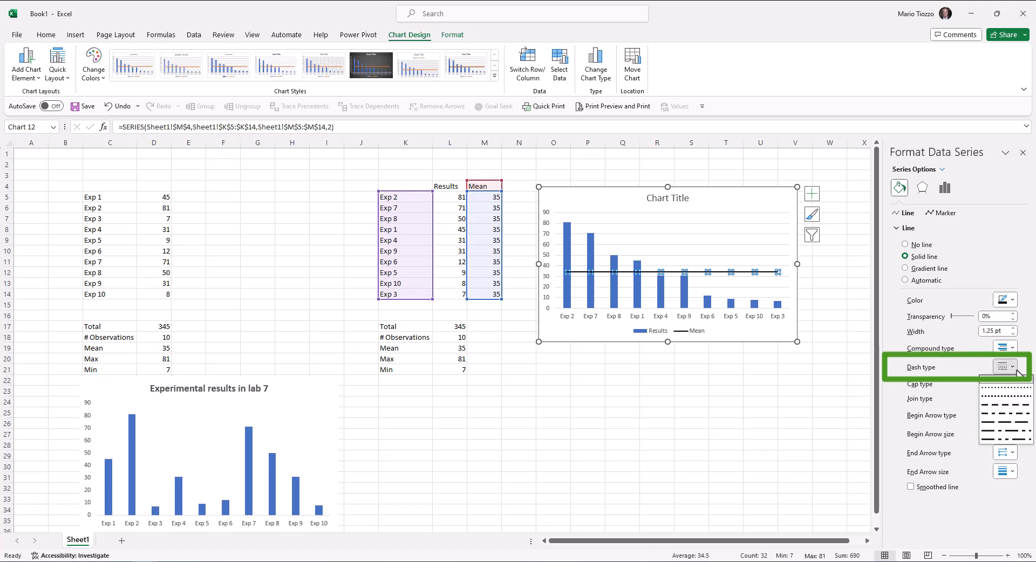
{"action": "left_click", "coordinate": [1013, 394]}
{"action": "left_click", "coordinate": [761, 402]}
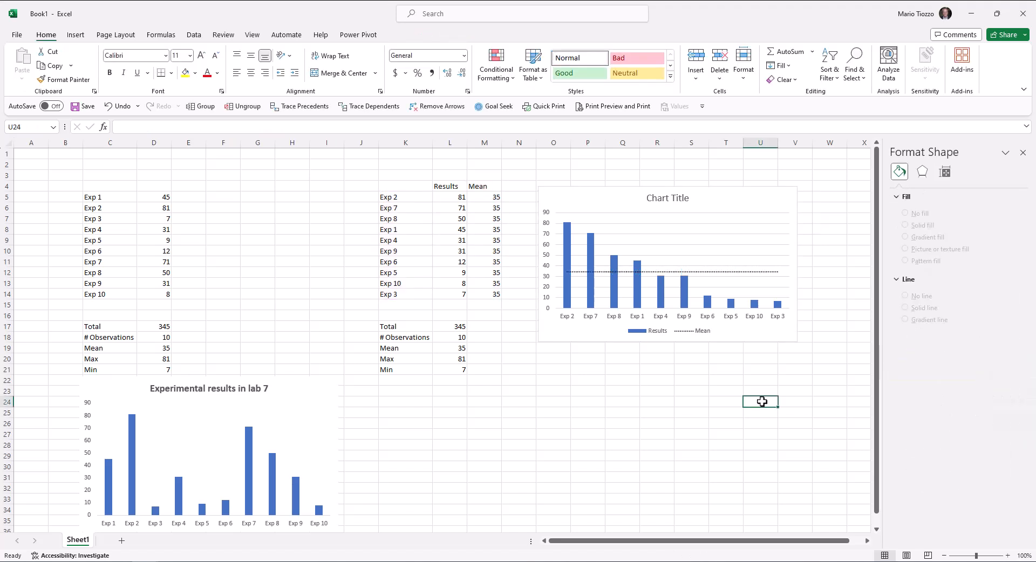
Remove the combo chart's gridlines and title it "4 out of 10 lab 7 results were above the mean" in bold
{"action": "left_click", "coordinate": [757, 252]}
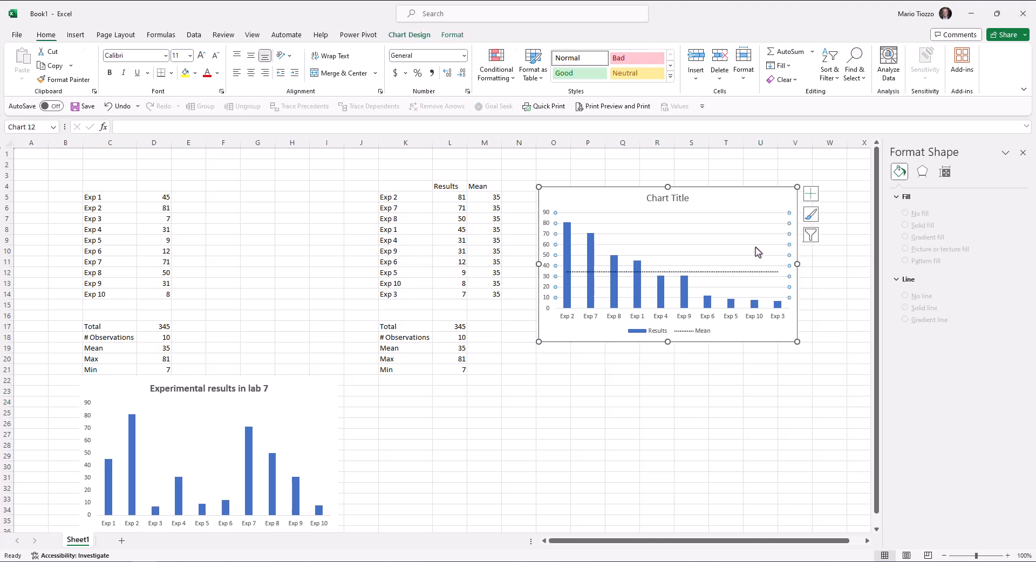
{"action": "key", "text": "Delete"}
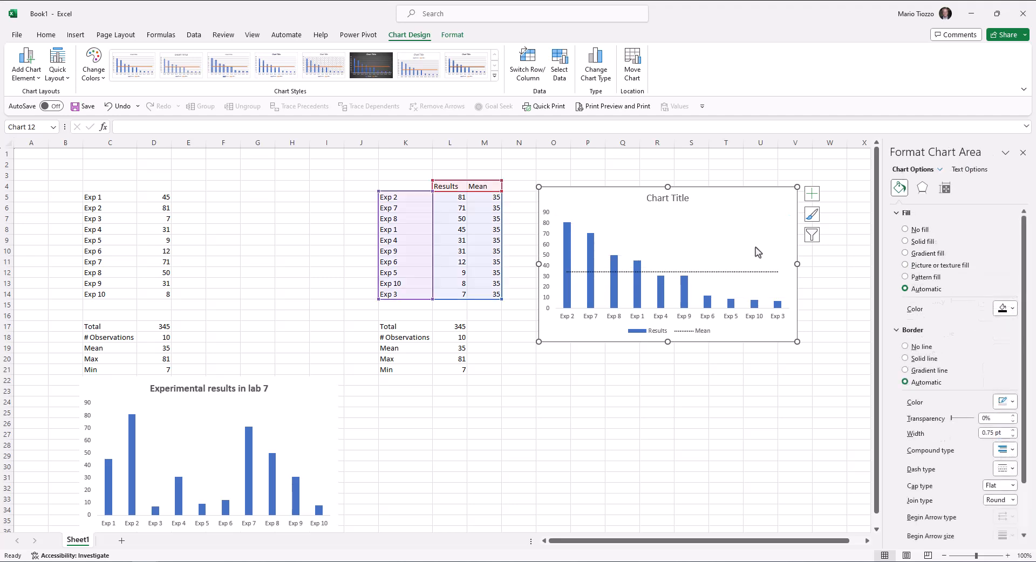
{"action": "left_click", "coordinate": [667, 198]}
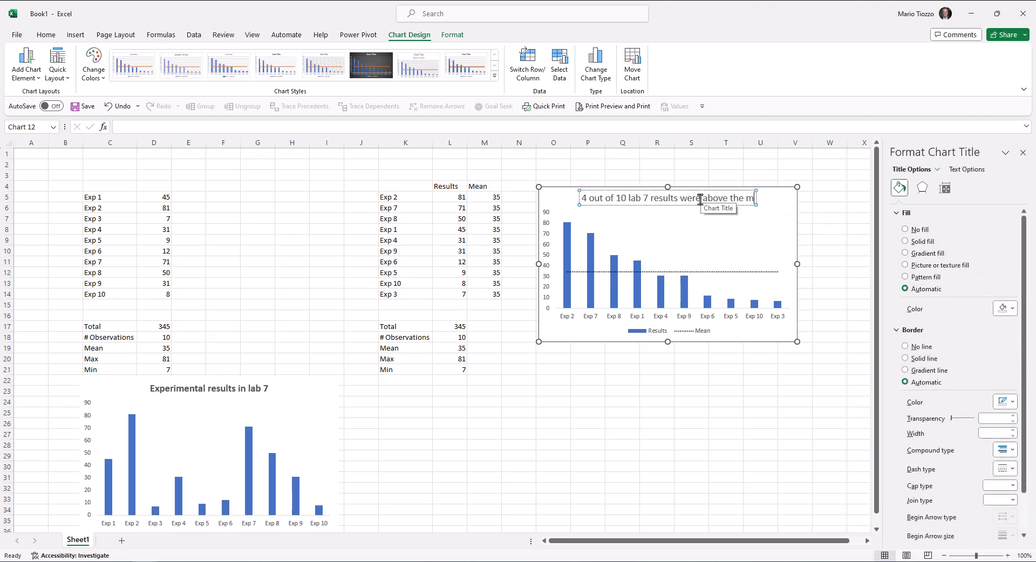
{"action": "type", "text": "an"}
{"action": "key", "text": "Escape"}
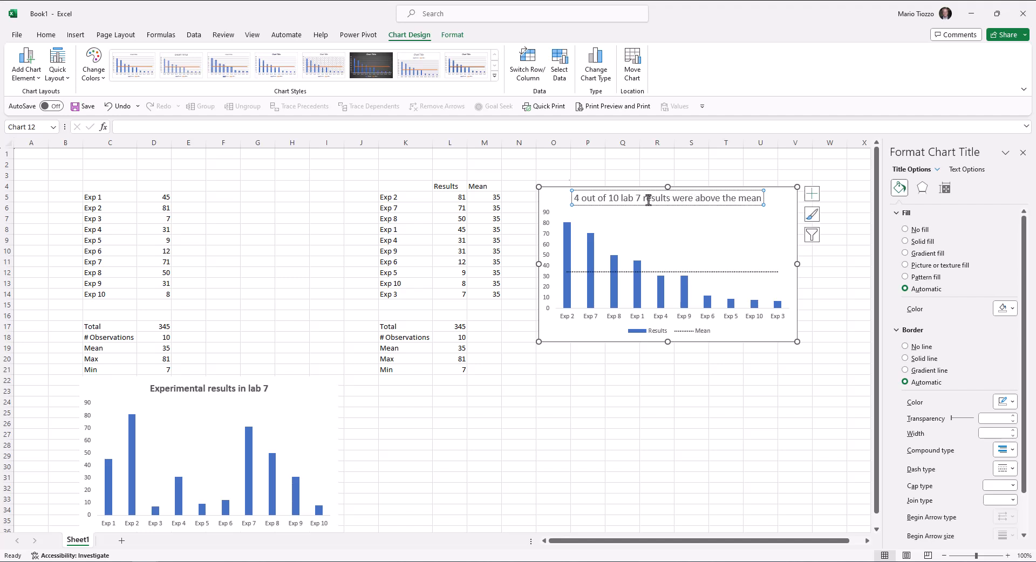
{"action": "left_click", "coordinate": [54, 36]}
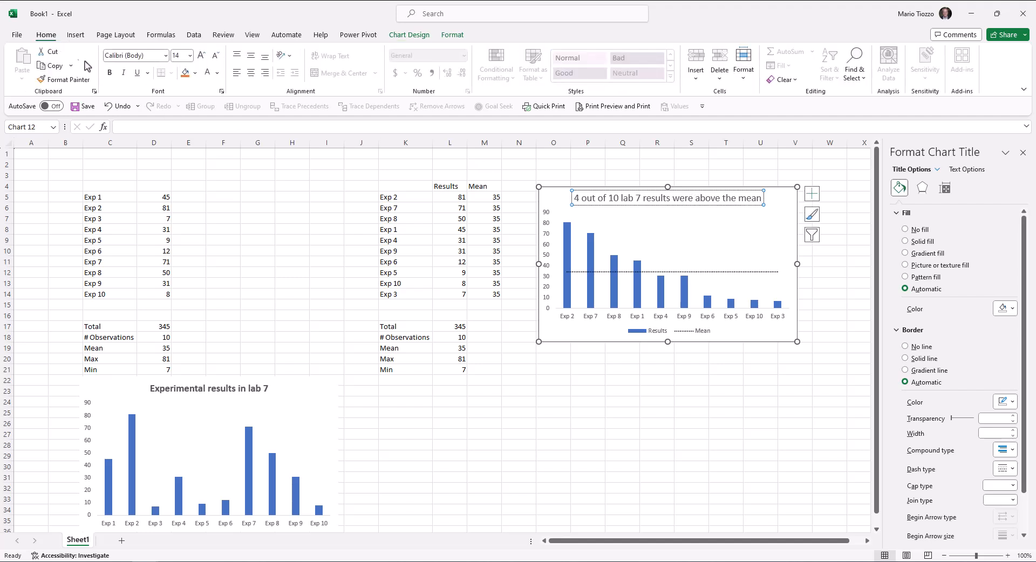
{"action": "left_click", "coordinate": [110, 74]}
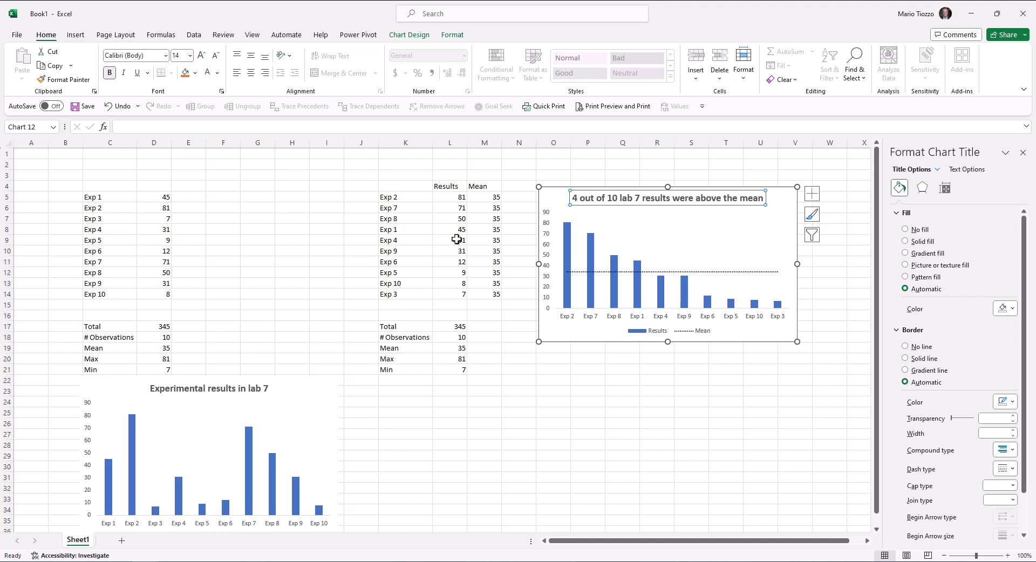
Fill all columns of the Results series in the combo chart with light gray
{"action": "left_click", "coordinate": [679, 298]}
{"action": "left_click", "coordinate": [1013, 322]}
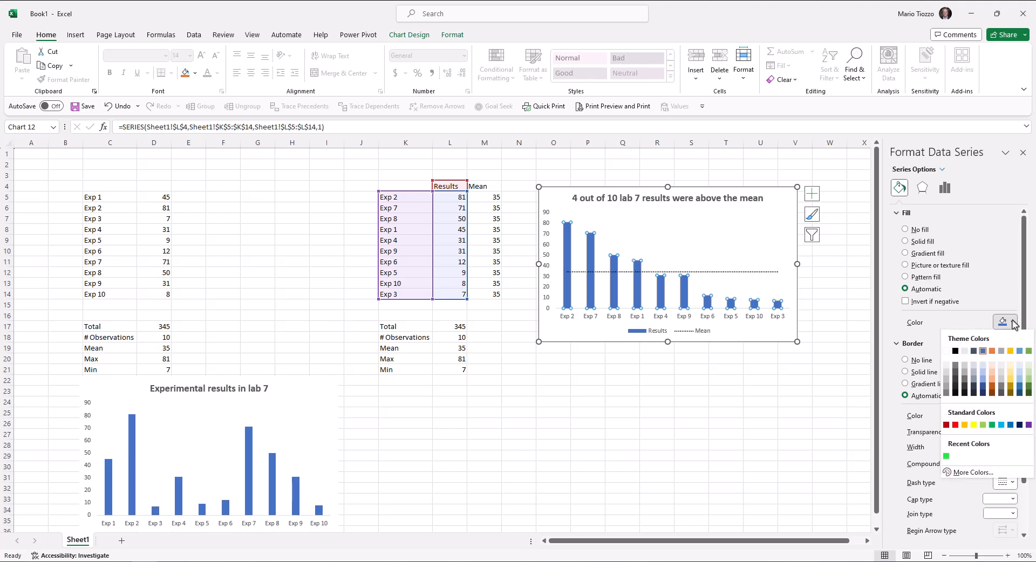
{"action": "left_click", "coordinate": [946, 378]}
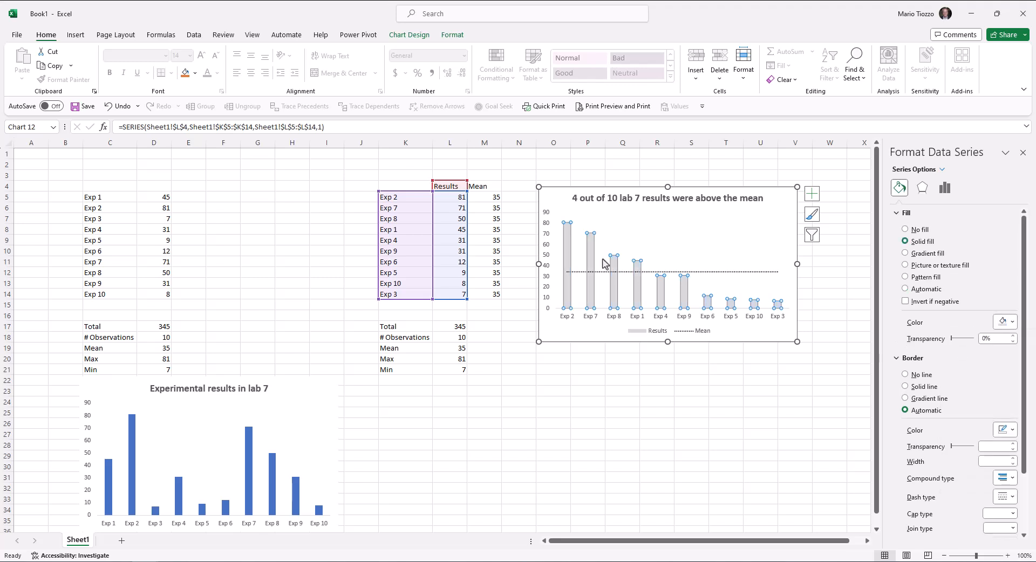
Recolor the individual Exp 2 and Exp 7 columns of the combo chart with the blue theme color
{"action": "left_click", "coordinate": [565, 250]}
{"action": "left_click", "coordinate": [566, 250]}
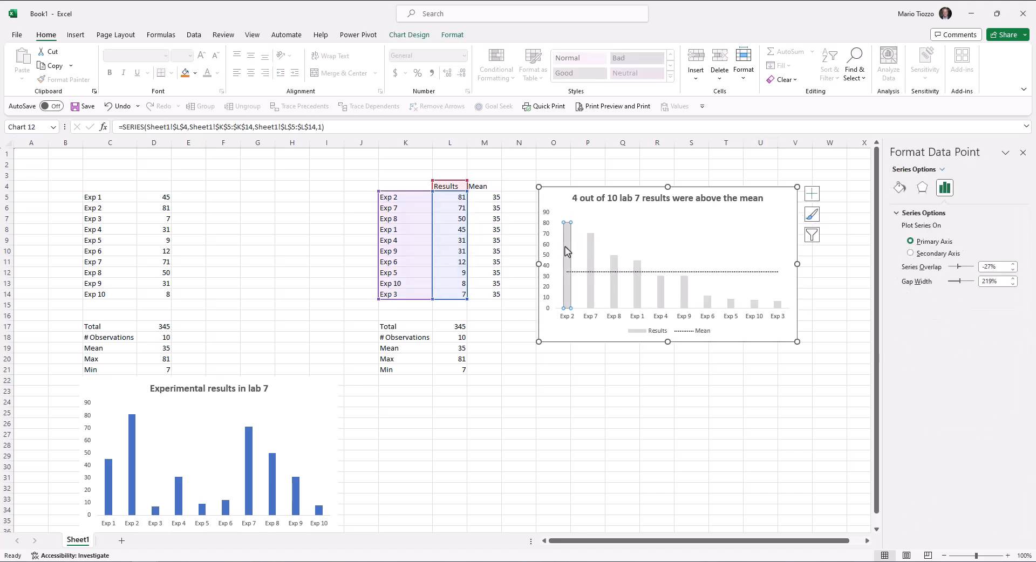
{"action": "left_click", "coordinate": [899, 189]}
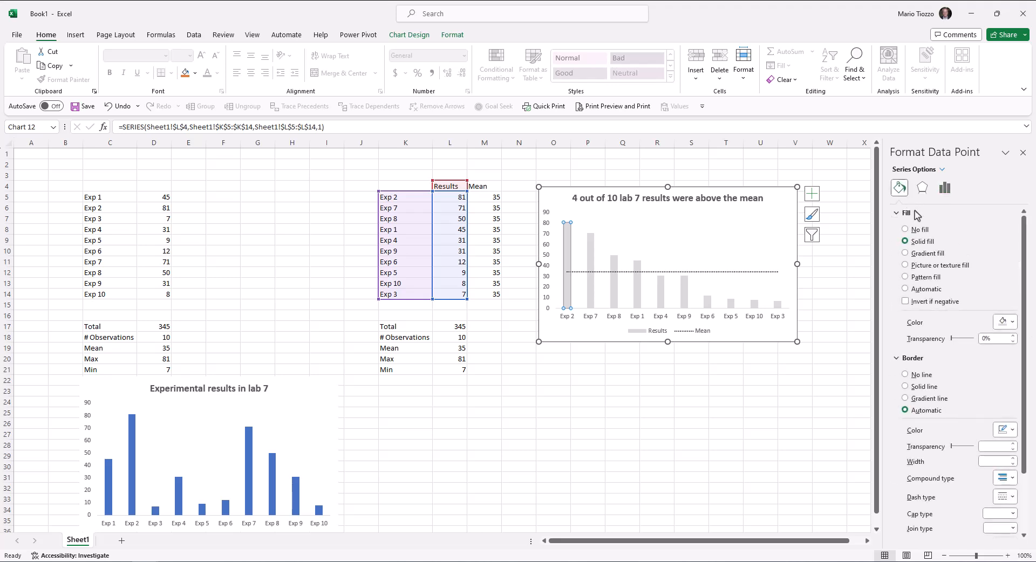
{"action": "left_click", "coordinate": [1013, 323]}
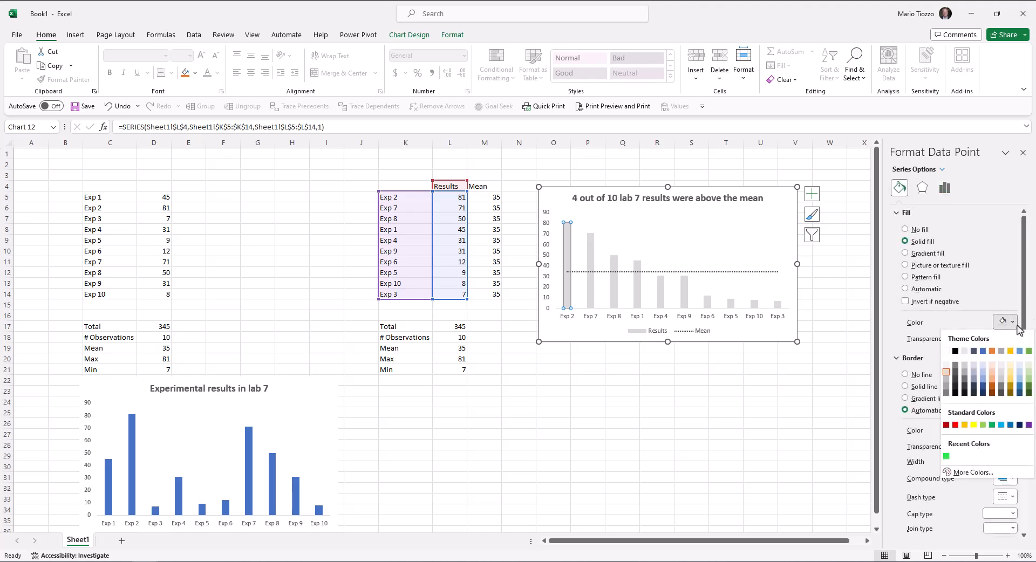
{"action": "left_click", "coordinate": [983, 351]}
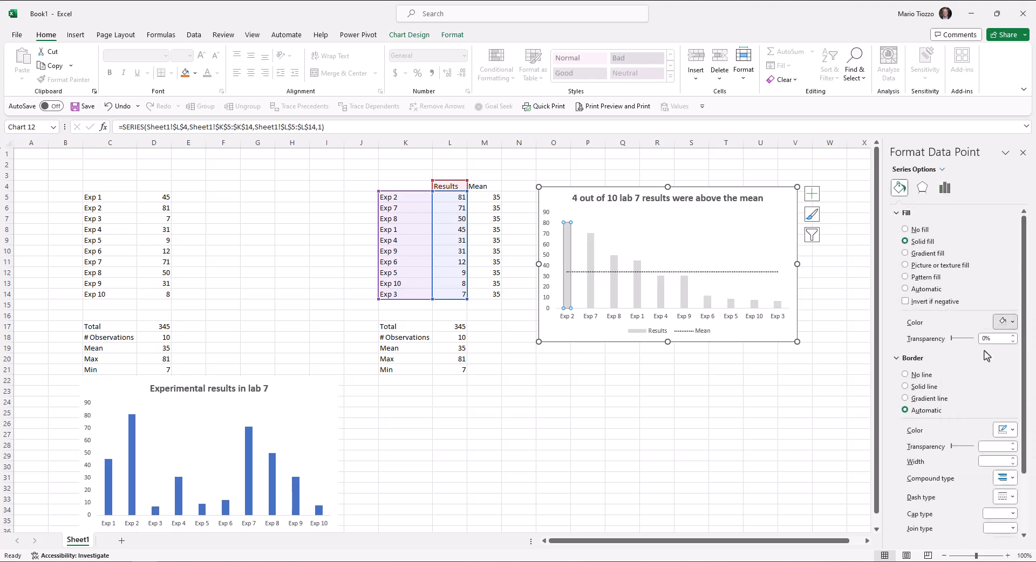
{"action": "left_click", "coordinate": [592, 264]}
{"action": "left_click", "coordinate": [1013, 322]}
{"action": "left_click", "coordinate": [983, 352]}
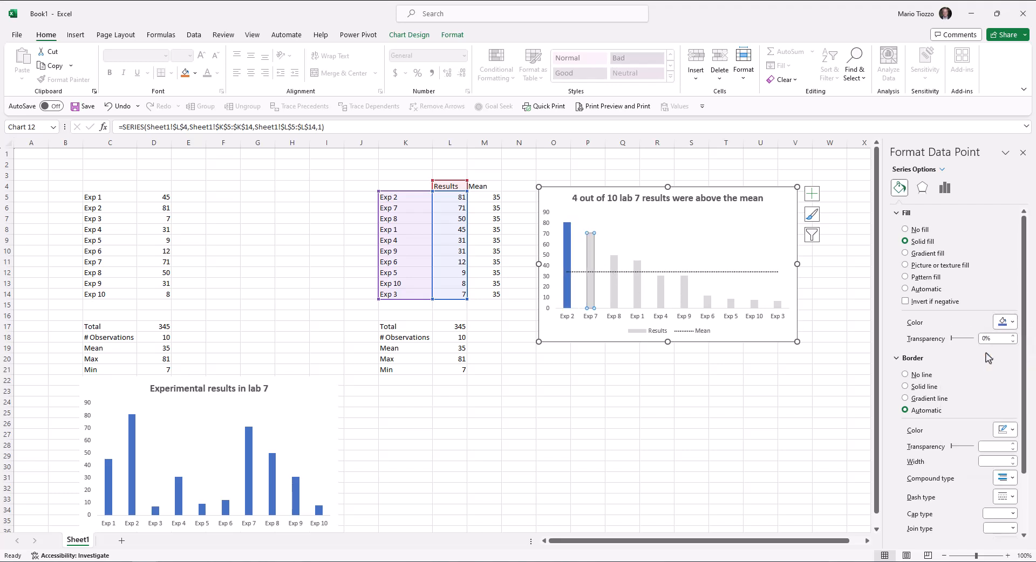
Recolor the individual Exp 8 and Exp 1 columns in the same theme blue and deselect the chart
{"action": "left_click", "coordinate": [618, 270]}
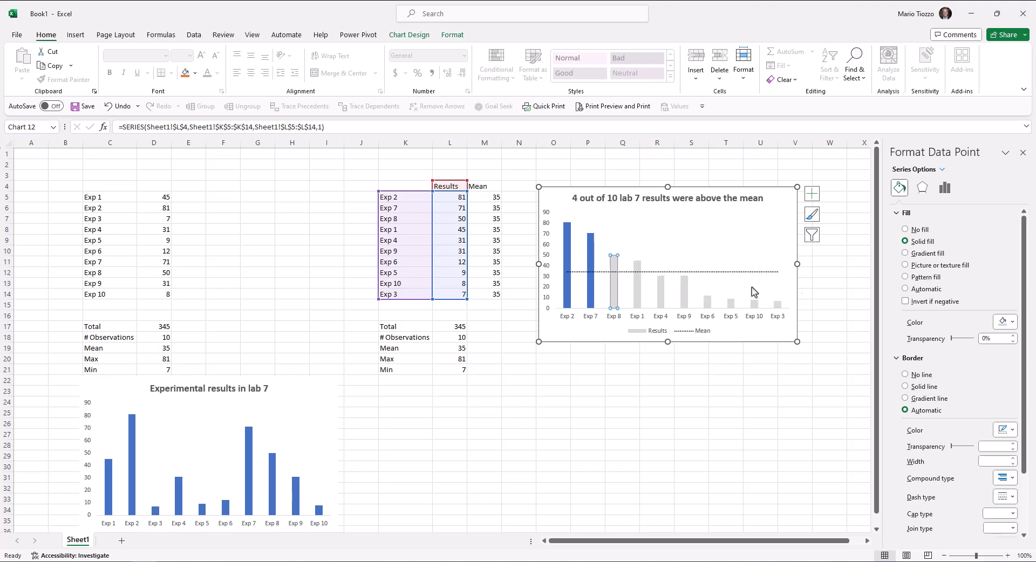
{"action": "left_click", "coordinate": [1007, 326]}
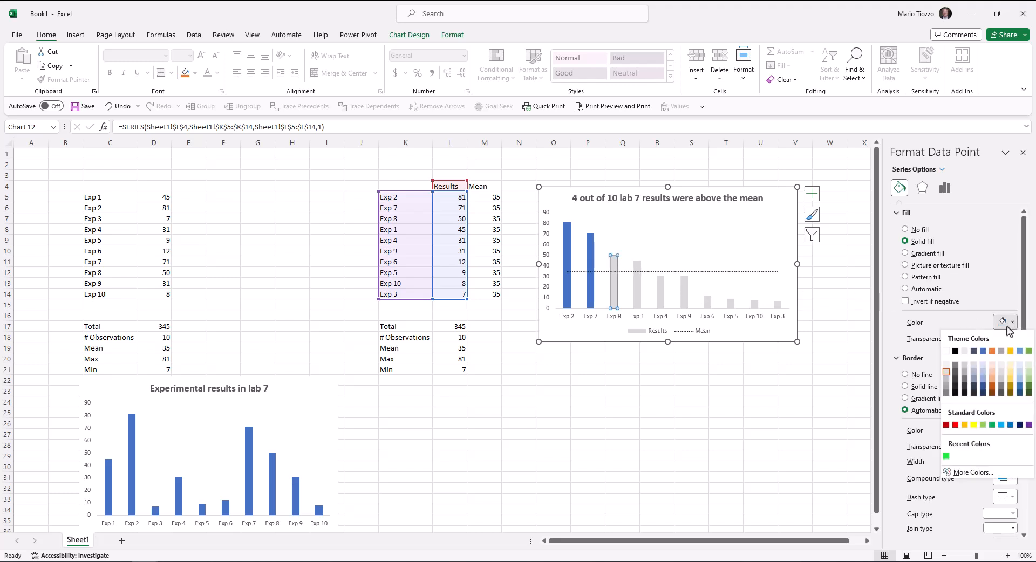
{"action": "left_click", "coordinate": [983, 351]}
{"action": "left_click", "coordinate": [638, 268]}
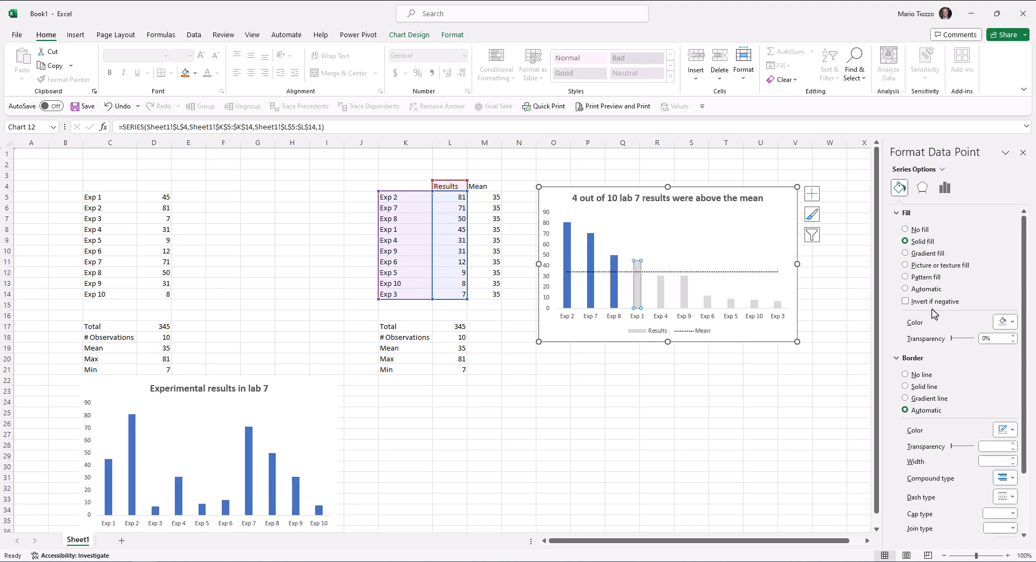
{"action": "left_click", "coordinate": [1008, 326]}
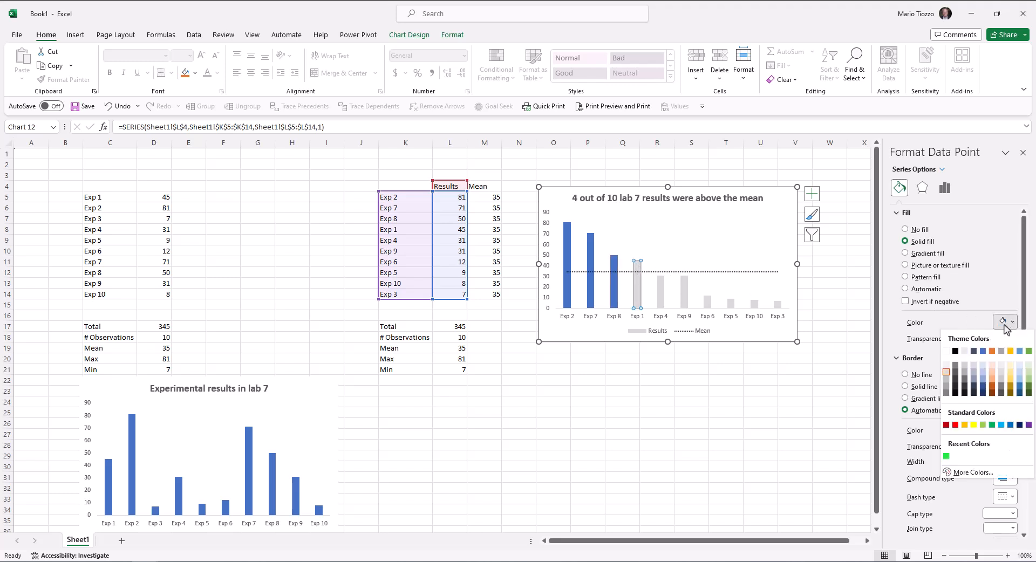
{"action": "left_click", "coordinate": [982, 351]}
{"action": "left_click", "coordinate": [728, 356]}
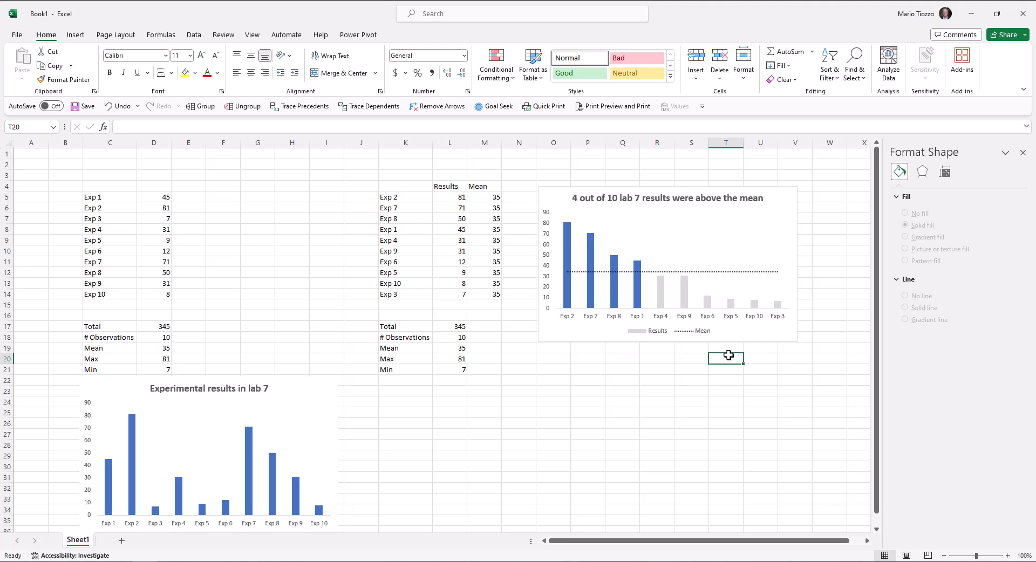
Add data labels to the Results series and set their position to Inside End
{"action": "right_click", "coordinate": [616, 268]}
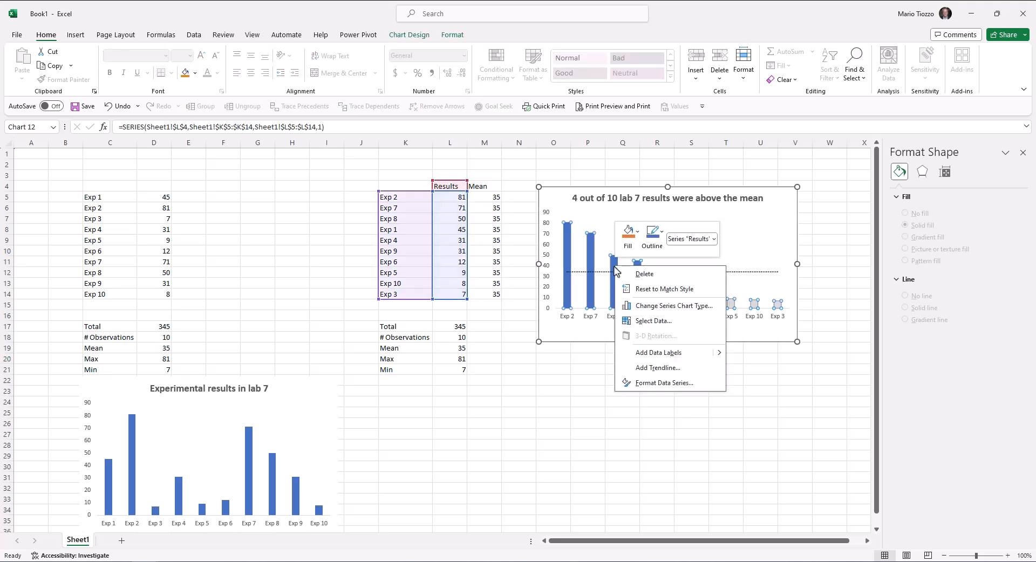
{"action": "left_click", "coordinate": [635, 353]}
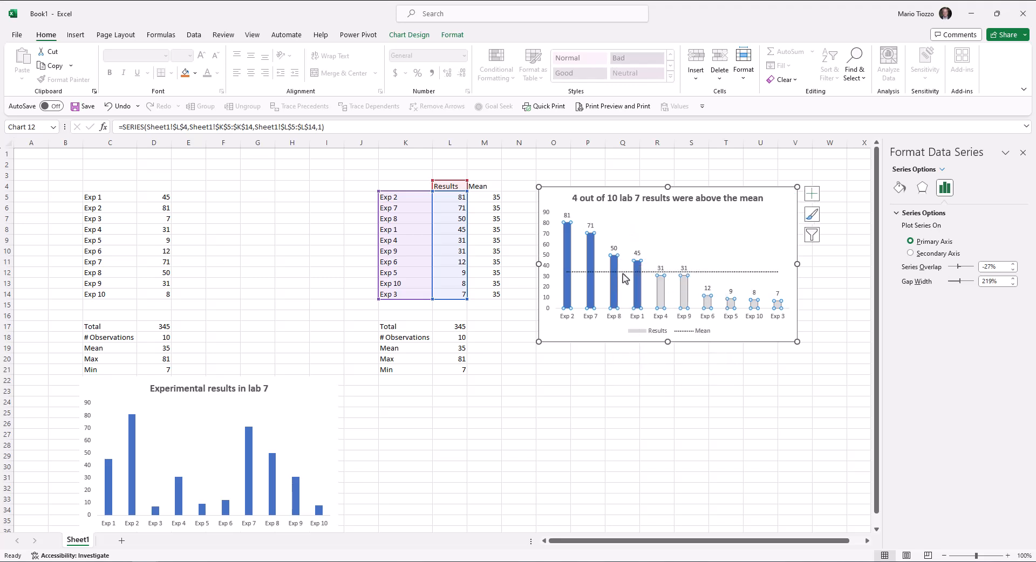
{"action": "right_click", "coordinate": [590, 227]}
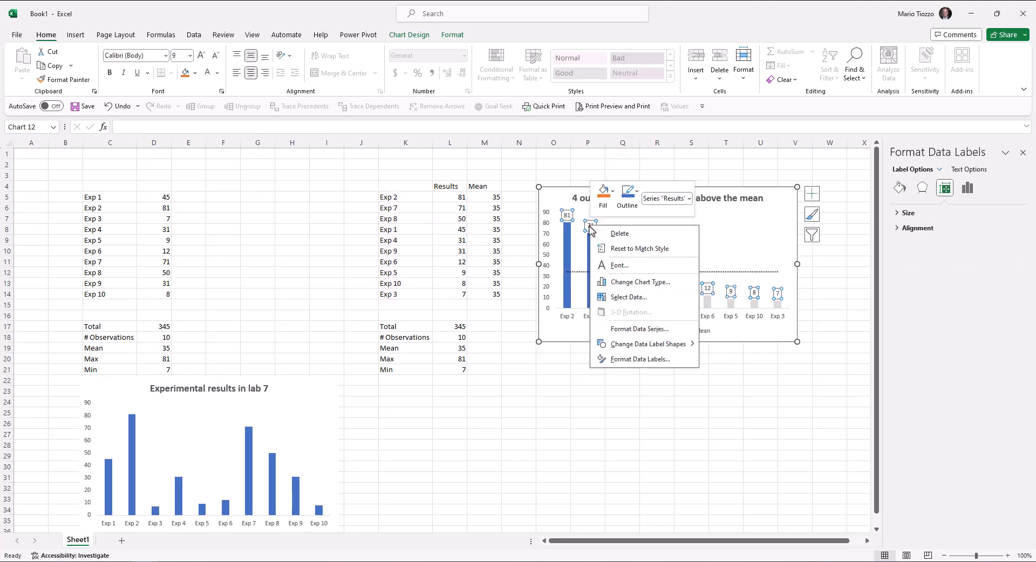
{"action": "left_click", "coordinate": [625, 359]}
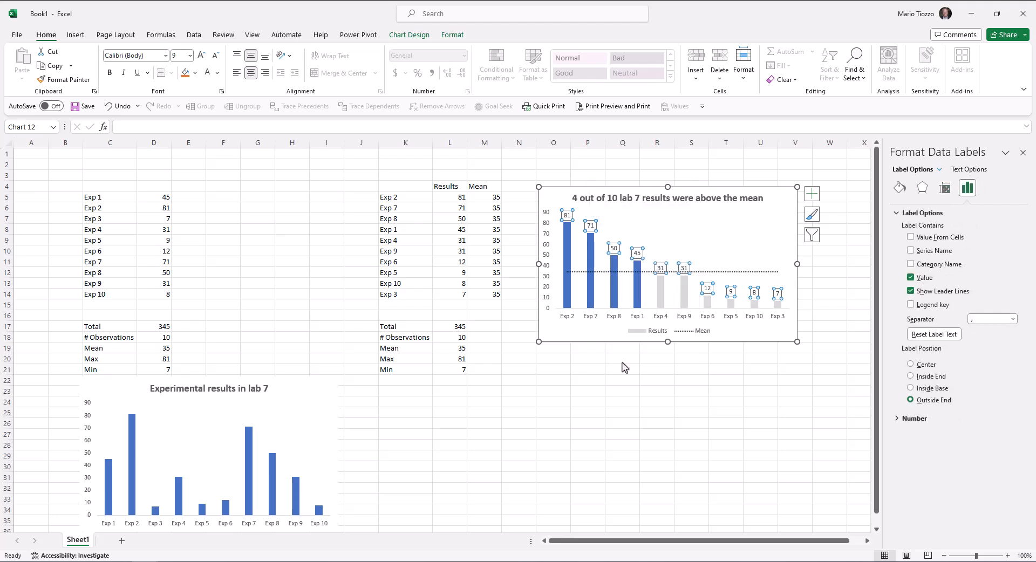
{"action": "left_click", "coordinate": [911, 377]}
{"action": "left_click", "coordinate": [770, 399]}
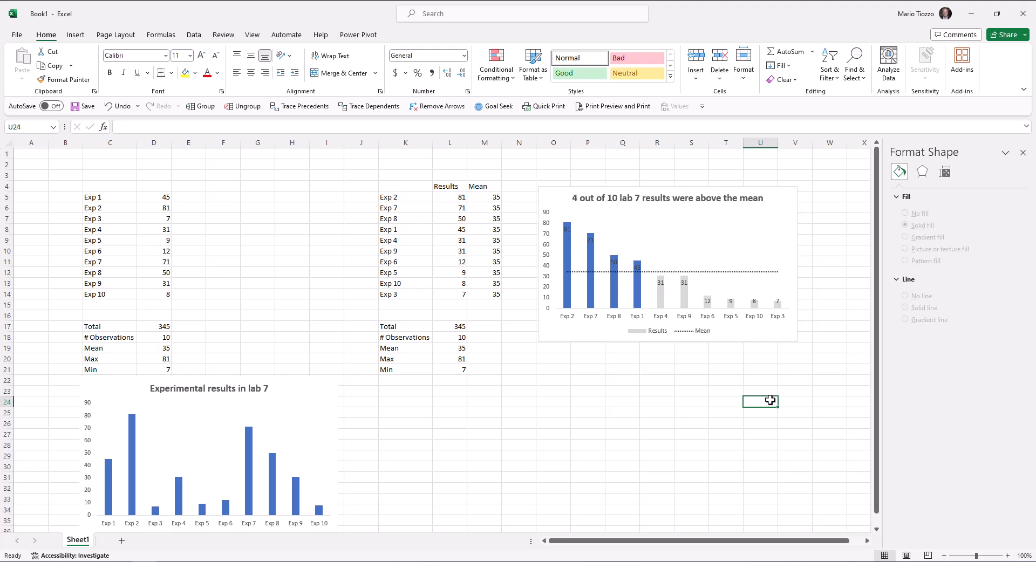
Change the font color of the data labels on the four blue columns to white, one label at a time
{"action": "left_click", "coordinate": [638, 267]}
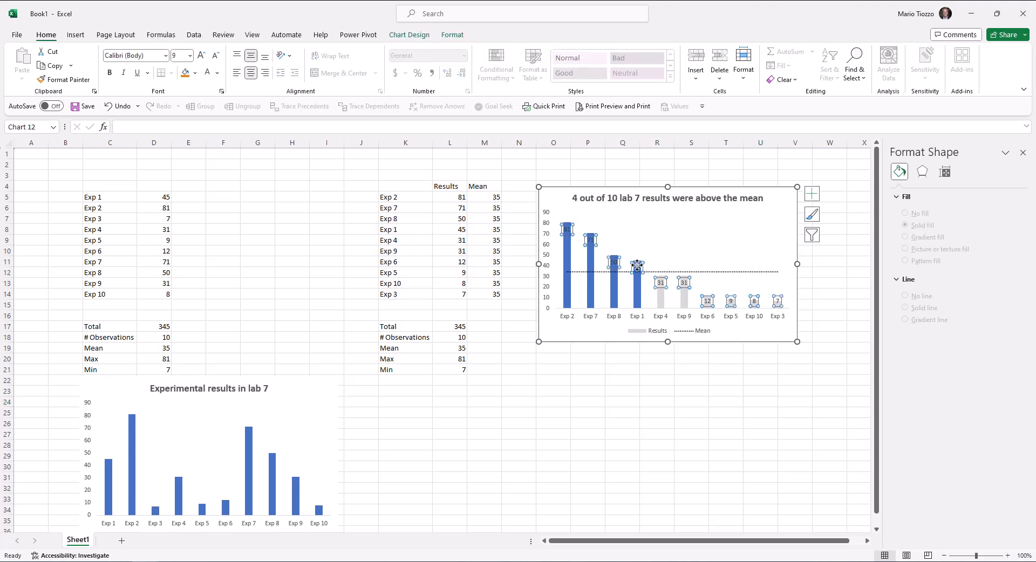
{"action": "left_click", "coordinate": [637, 266]}
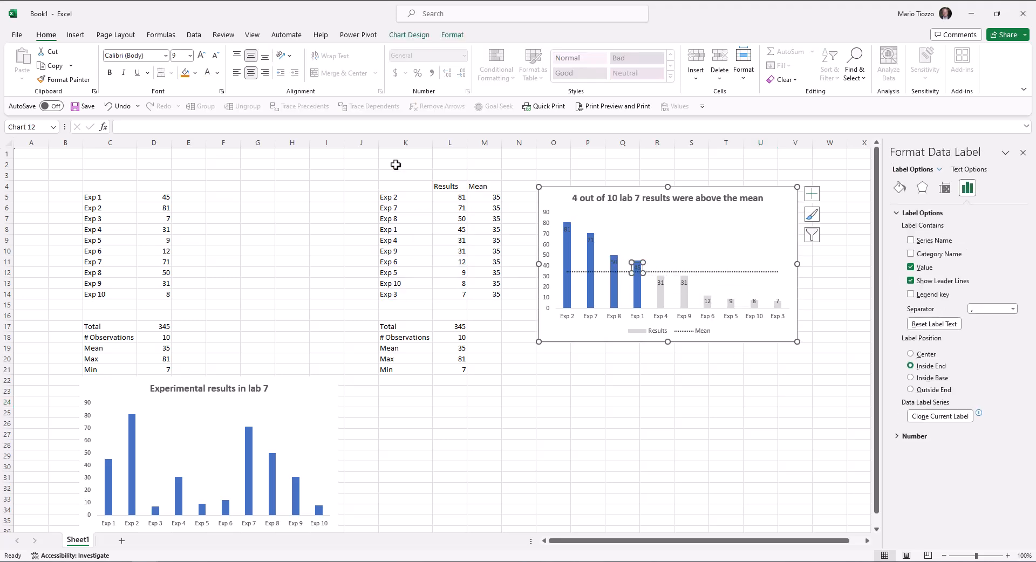
{"action": "left_click", "coordinate": [208, 76]}
{"action": "key", "text": "Left"}
{"action": "left_click", "coordinate": [208, 76]}
{"action": "left_click", "coordinate": [591, 240]}
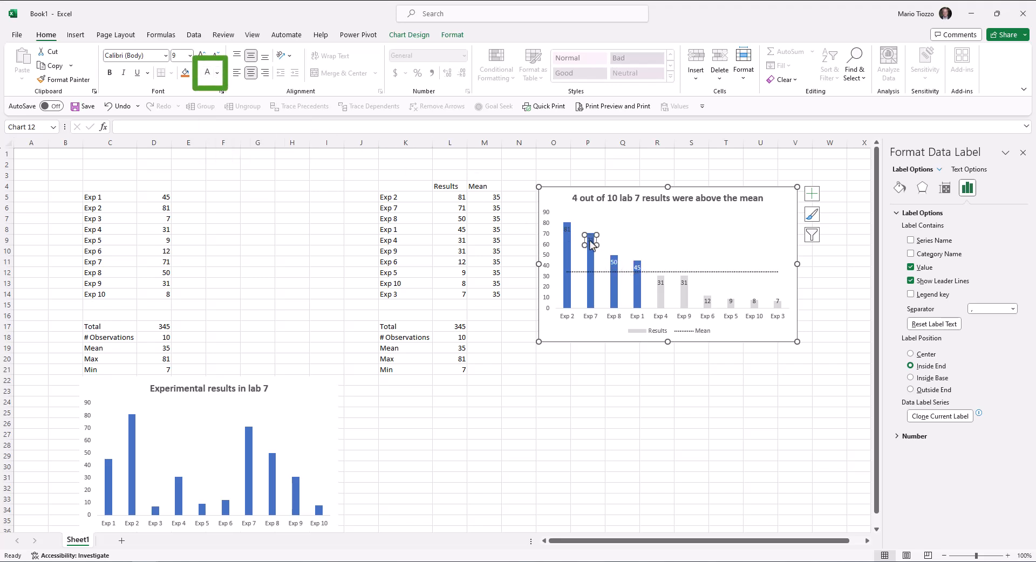
{"action": "left_click", "coordinate": [208, 76]}
{"action": "left_click", "coordinate": [567, 230]}
{"action": "key", "text": "Escape"}
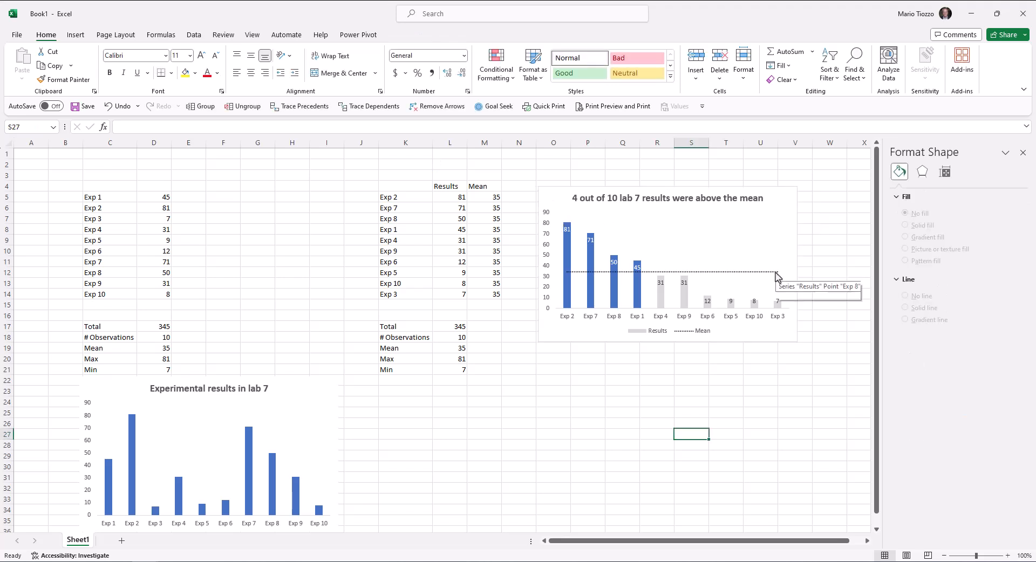
Add a data label to only the last point of the Mean line, at Exp 3
{"action": "left_click", "coordinate": [778, 273]}
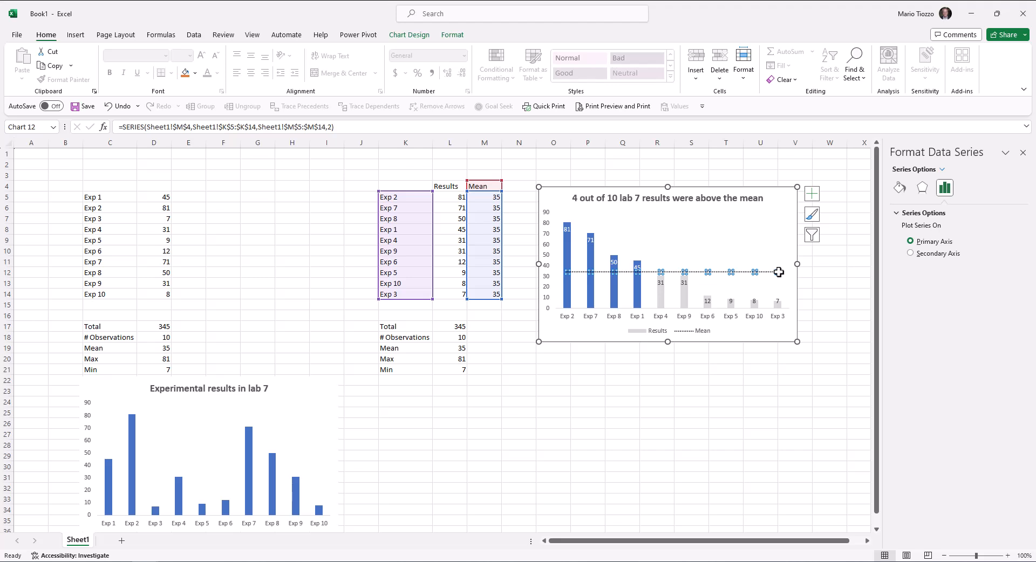
{"action": "left_click", "coordinate": [778, 273]}
{"action": "right_click", "coordinate": [779, 274]}
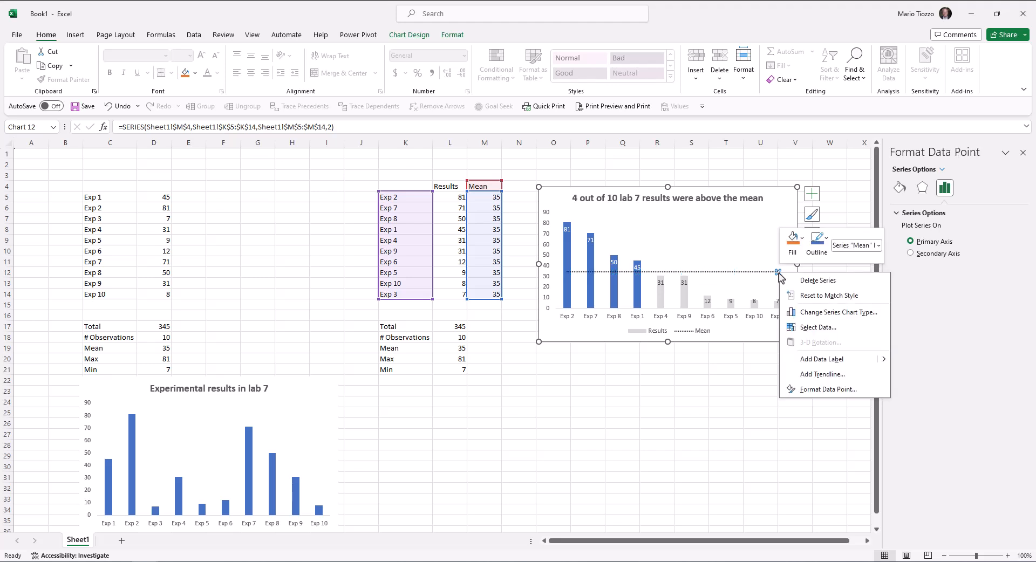
{"action": "left_click", "coordinate": [824, 365]}
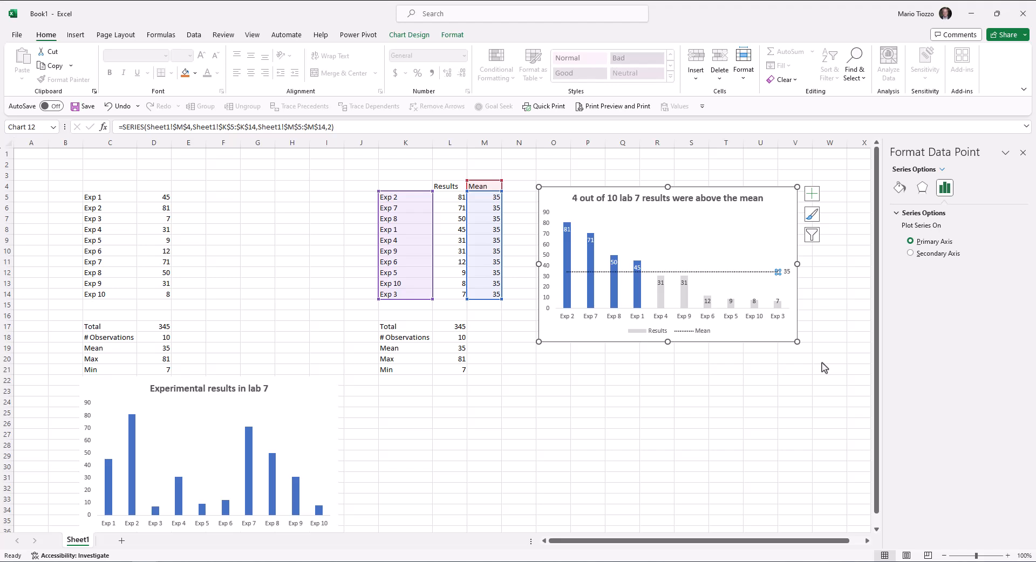
{"action": "left_click", "coordinate": [823, 360]}
Remove the combo chart's border and move the chart directly below the sorted data's summary, starting at K22
{"action": "left_click", "coordinate": [773, 198]}
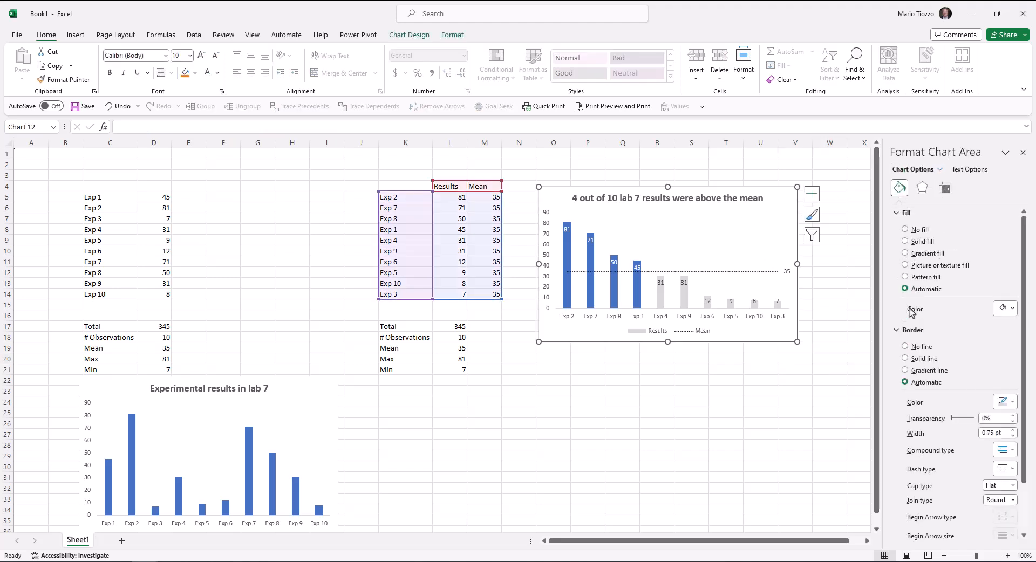
{"action": "left_click", "coordinate": [912, 348]}
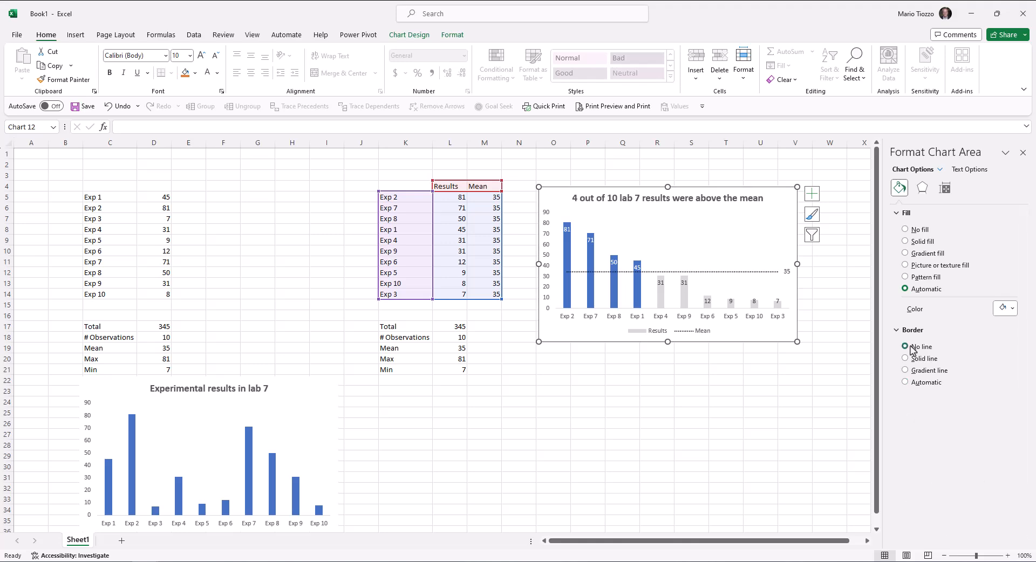
{"action": "left_click", "coordinate": [775, 377]}
{"action": "left_click_drag", "start_coordinate": [778, 202], "coordinate": [630, 390]}
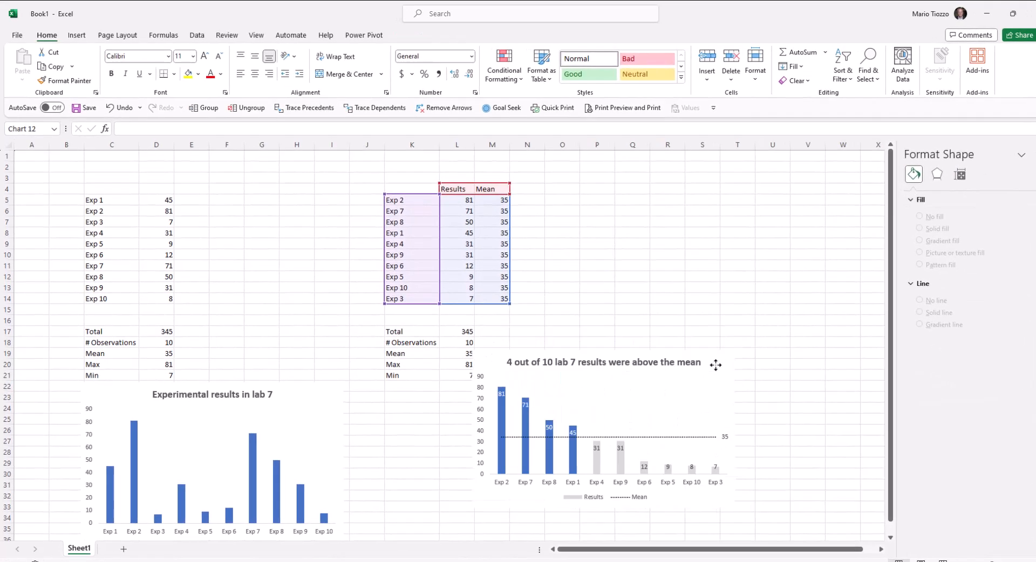
{"action": "left_click", "coordinate": [641, 339]}
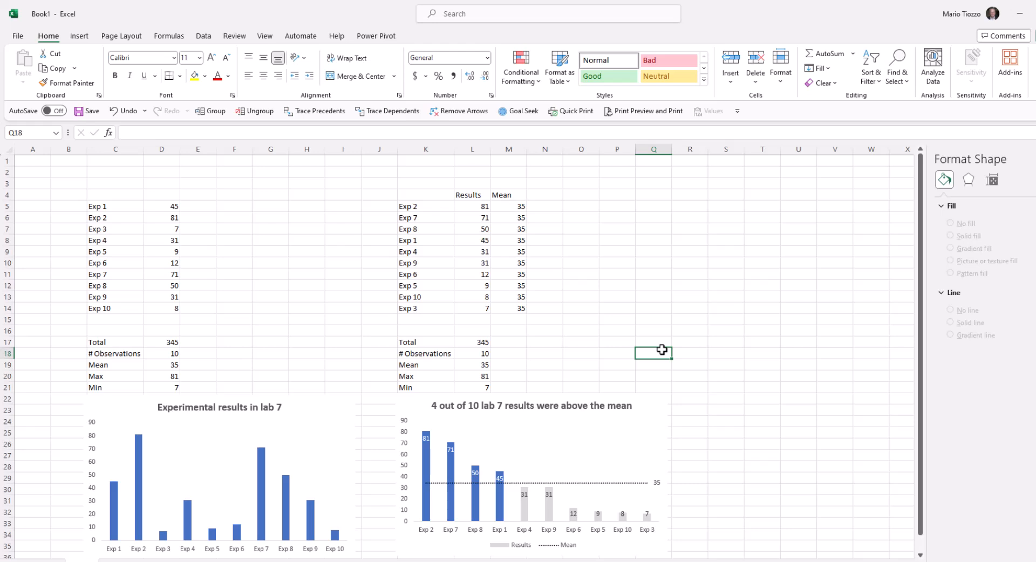
Delete the legend and the vertical axis from the combo chart, and deselect the chart
{"action": "left_click", "coordinate": [503, 545]}
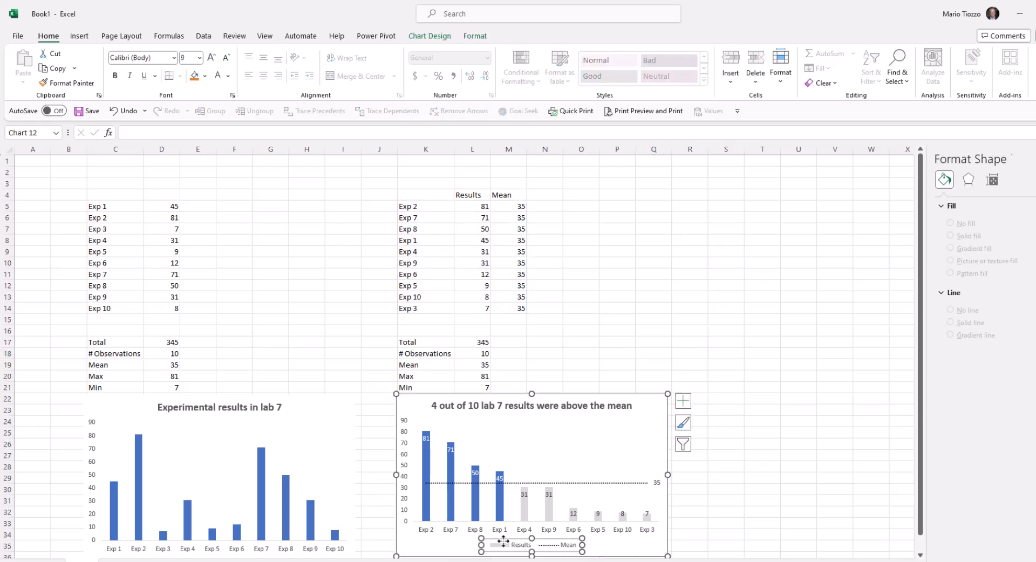
{"action": "key", "text": "Delete"}
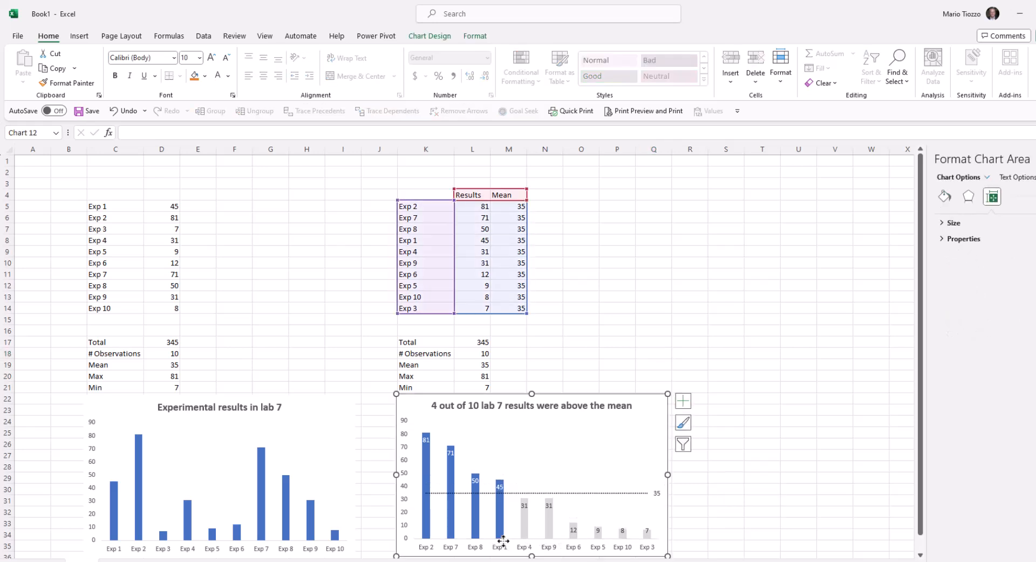
{"action": "left_click", "coordinate": [404, 480]}
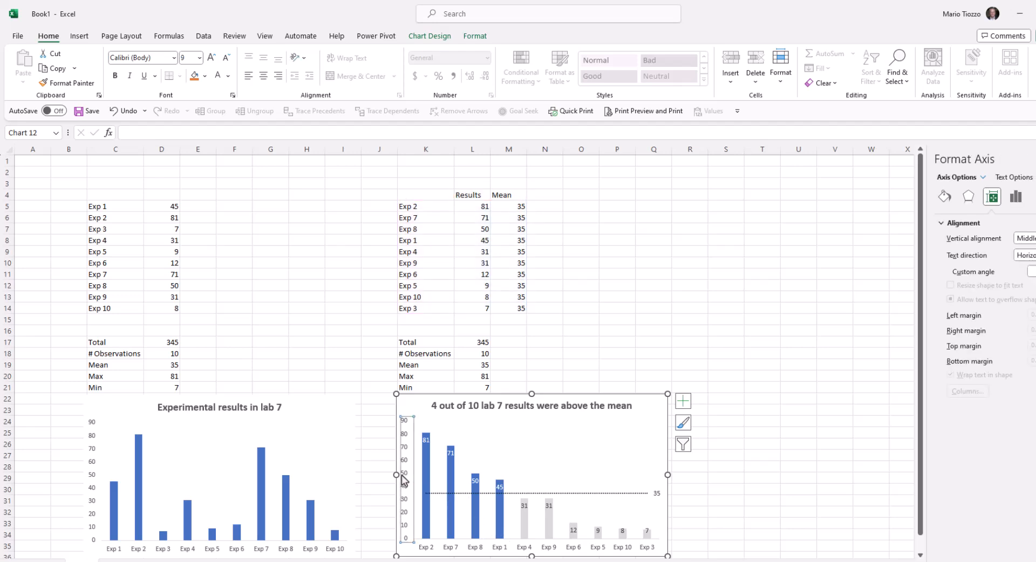
{"action": "key", "text": "Delete"}
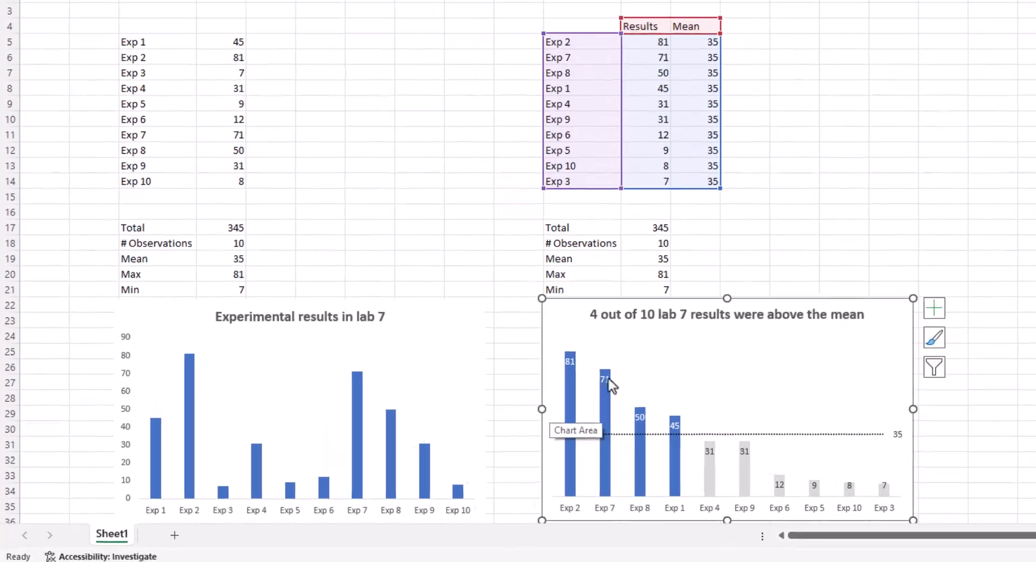
{"action": "left_click", "coordinate": [617, 360]}
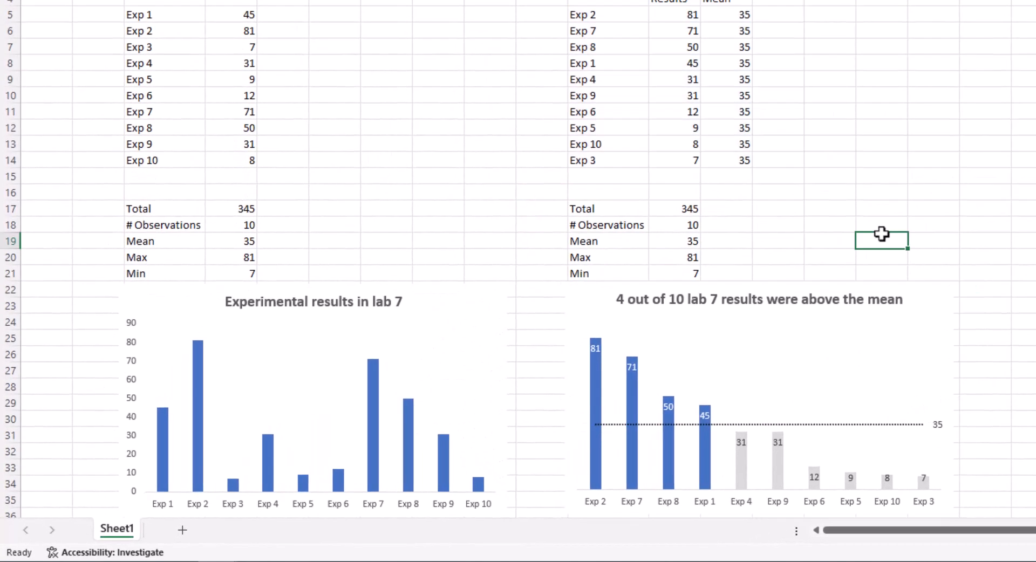